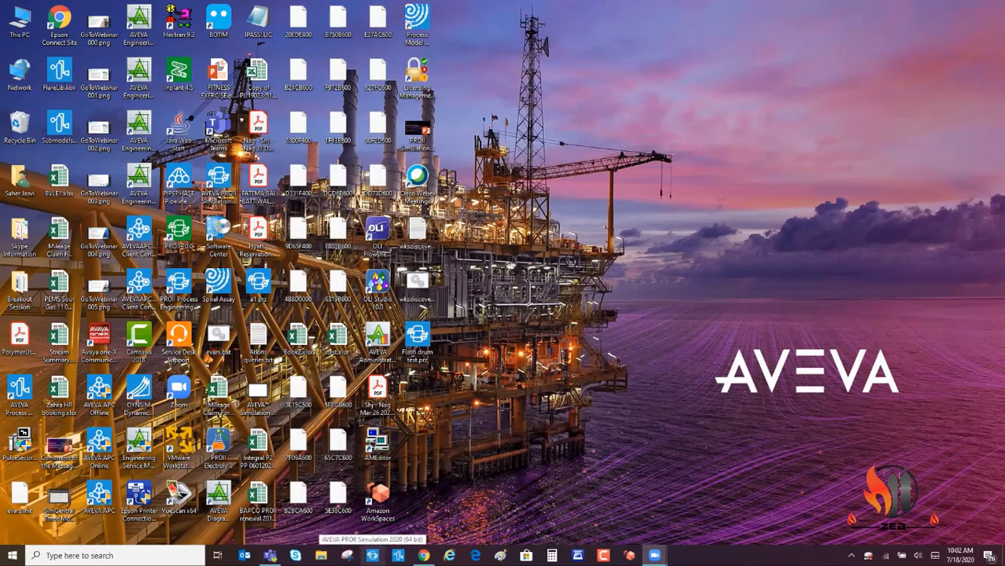
# Start AVEVA PRO/II Simulation 2020 and dismiss its welcome window.
pyautogui.click(373, 555)
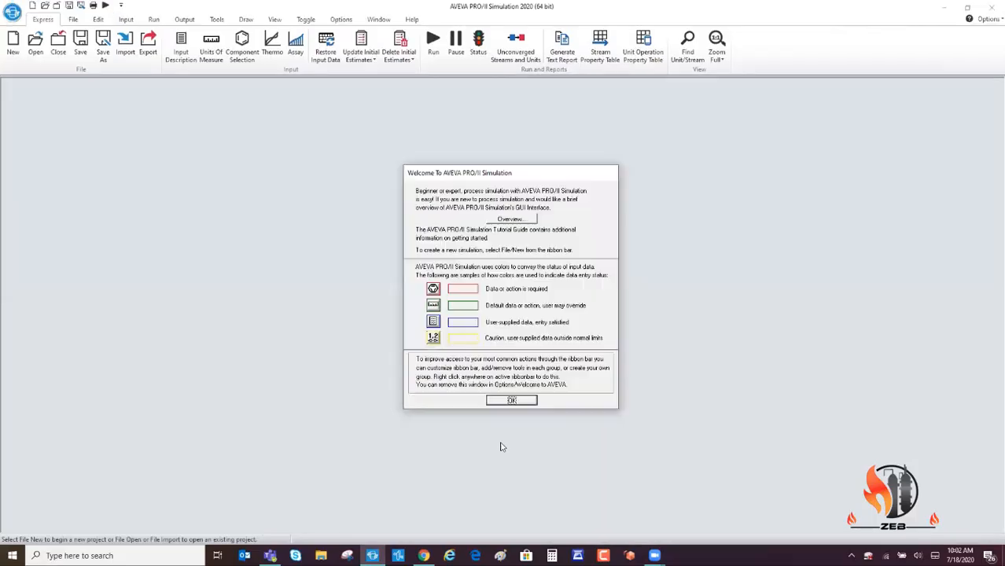
pyautogui.click(511, 401)
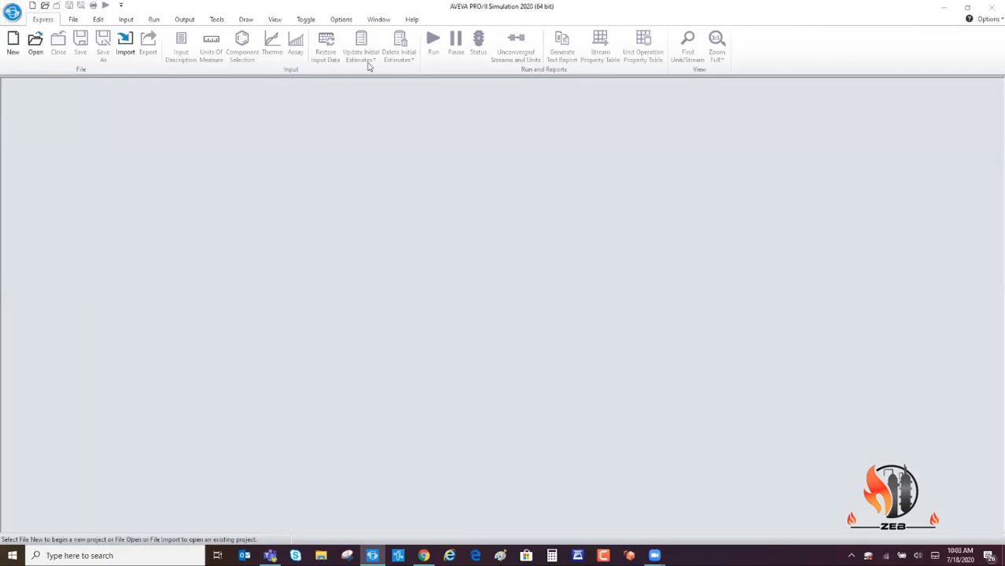
pyautogui.click(72, 19)
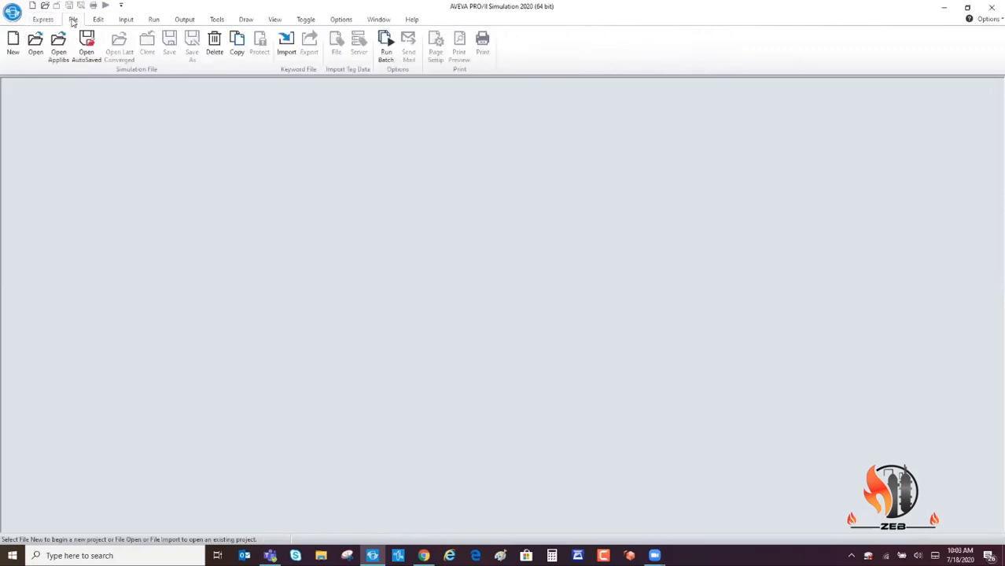
pyautogui.click(98, 19)
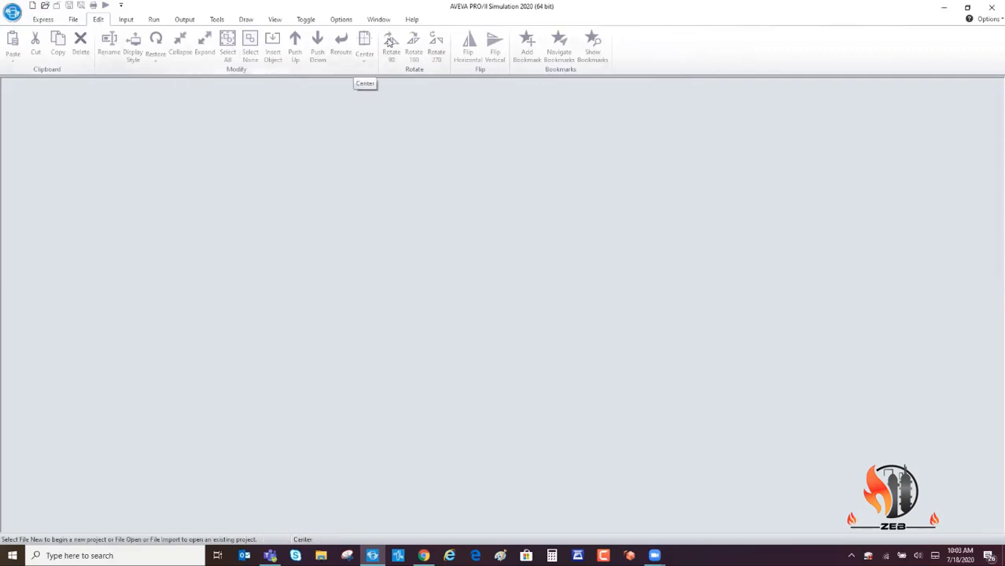
pyautogui.click(44, 20)
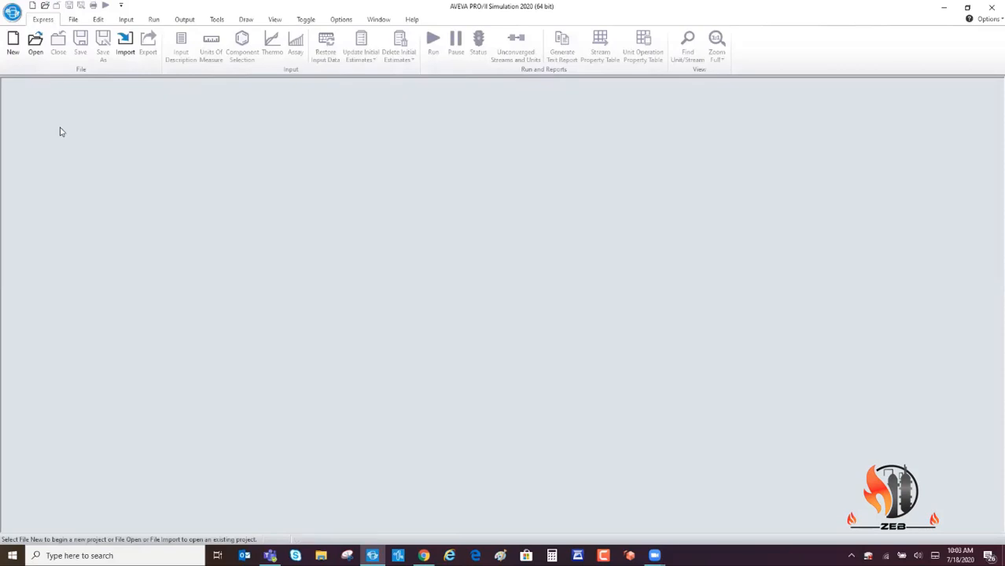
# Create a new simulation and look through the Pressure Change and Heat Exchangers unit operations in the flowsheet palette.
pyautogui.click(13, 44)
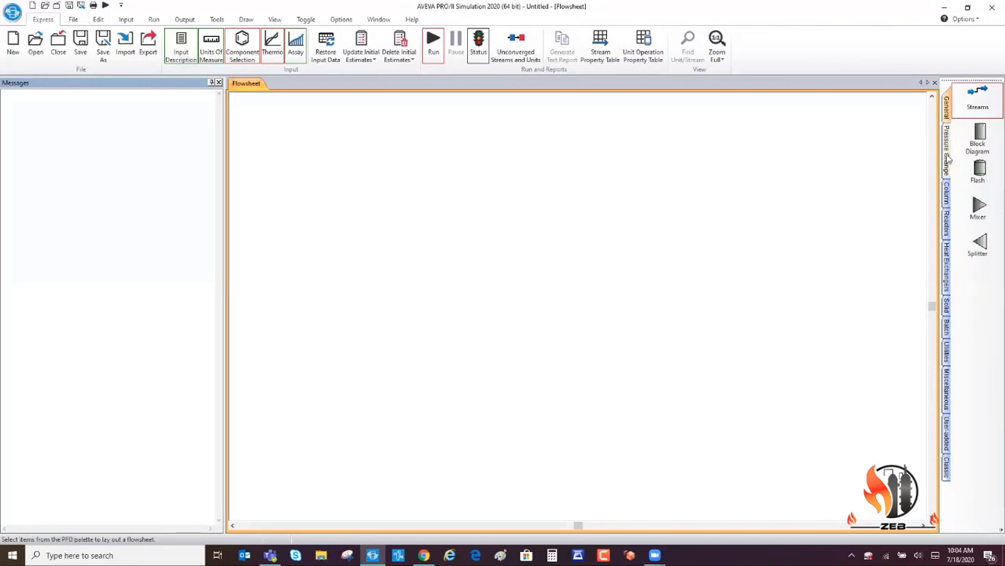
pyautogui.click(947, 158)
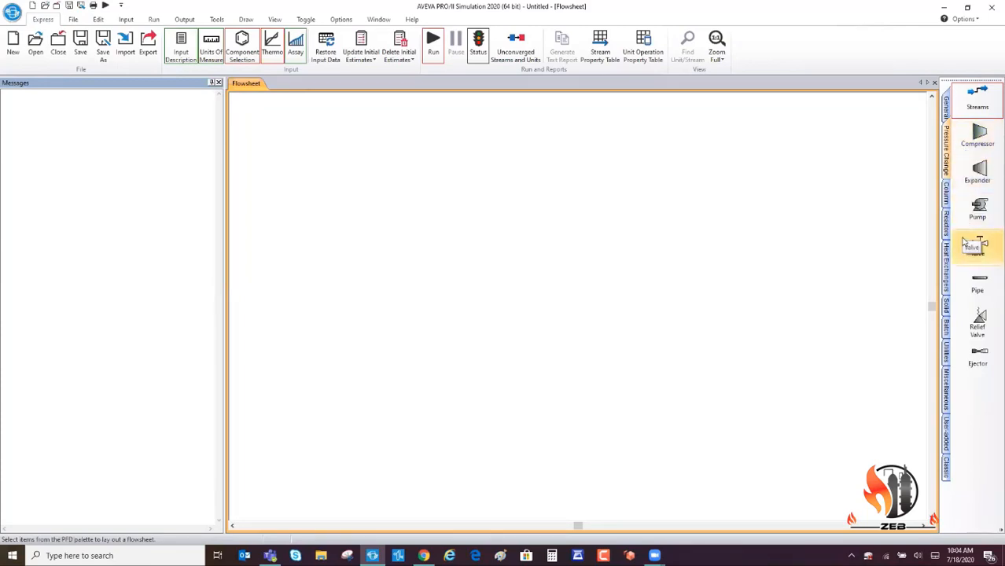
pyautogui.click(947, 267)
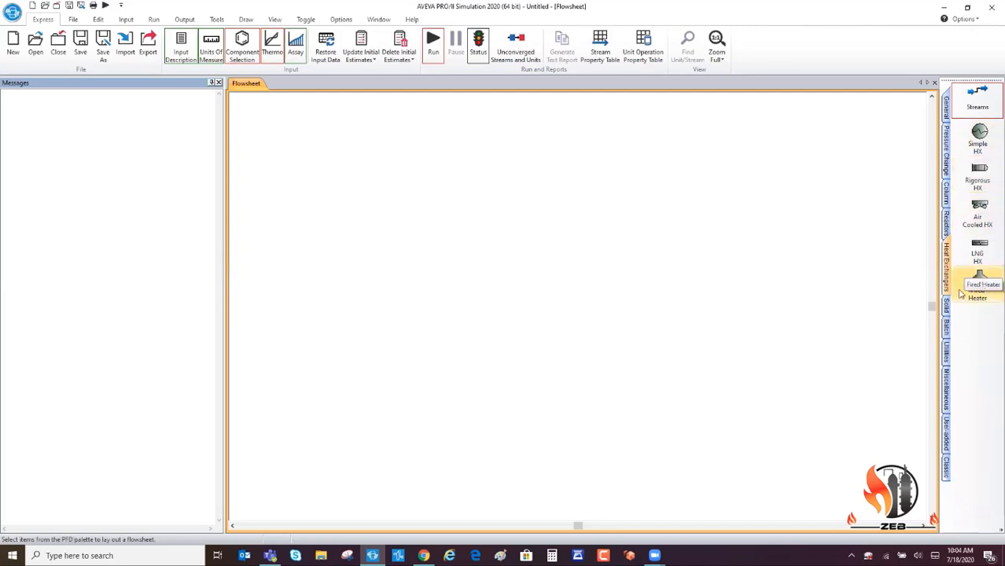
pyautogui.hotkey('alt', 'Tab')
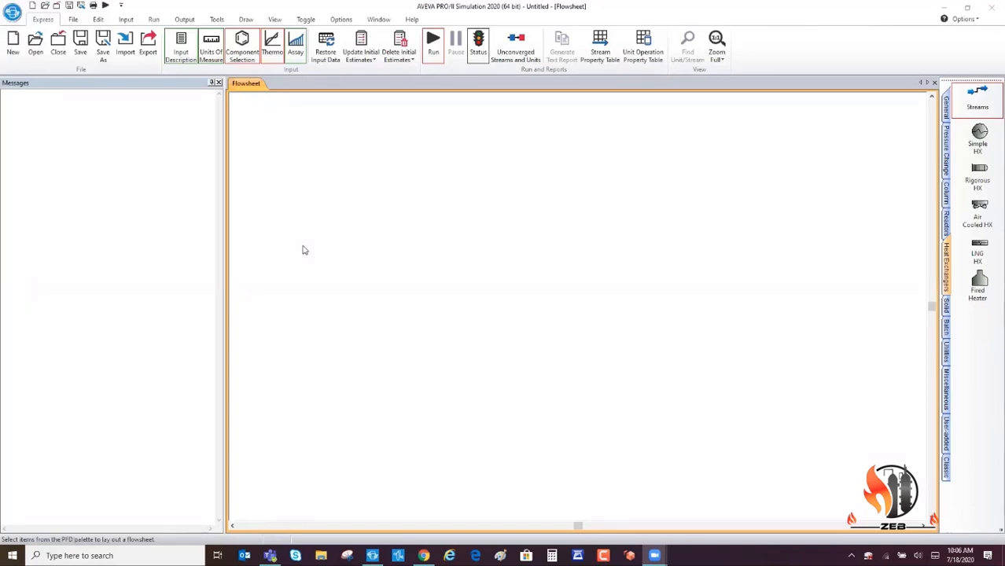
pyautogui.click(327, 177)
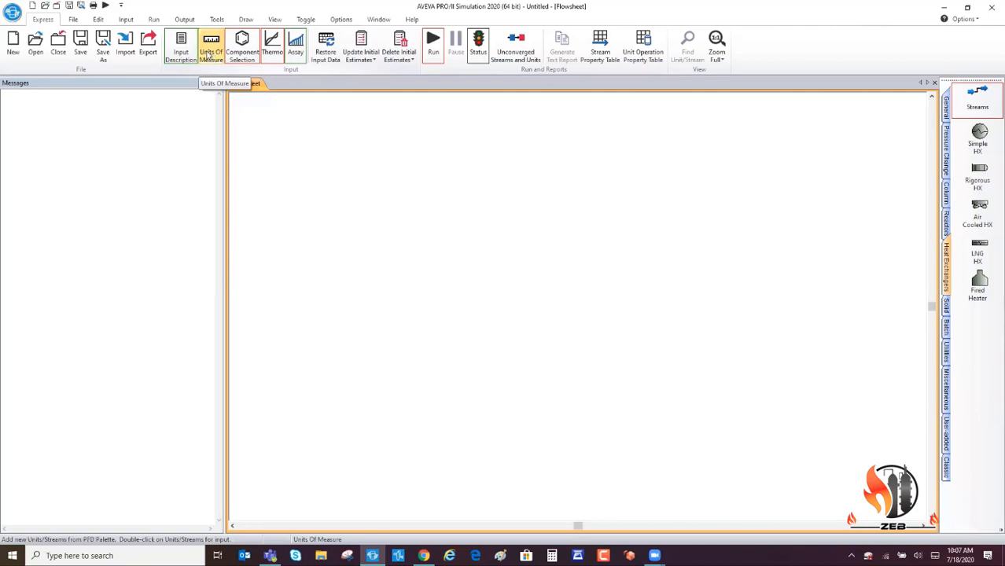
# Initialize the simulation's default units of measure from the library set SI-SET1.
pyautogui.click(213, 53)
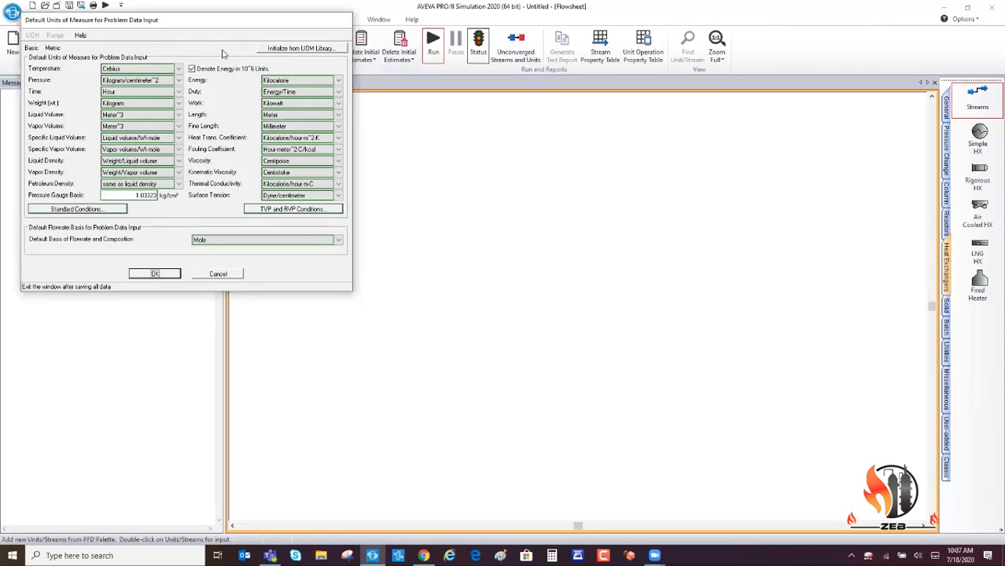
pyautogui.click(297, 50)
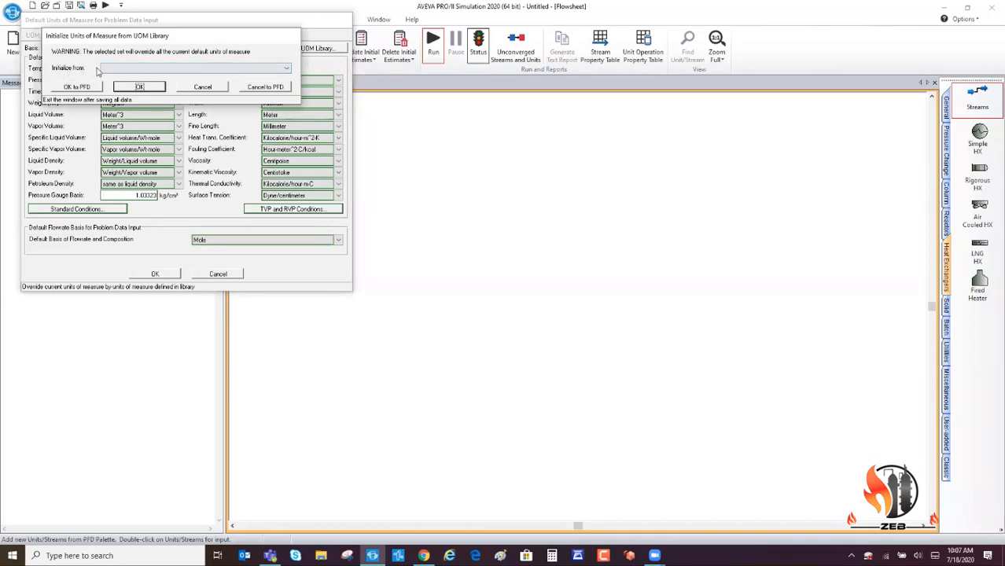
pyautogui.click(289, 70)
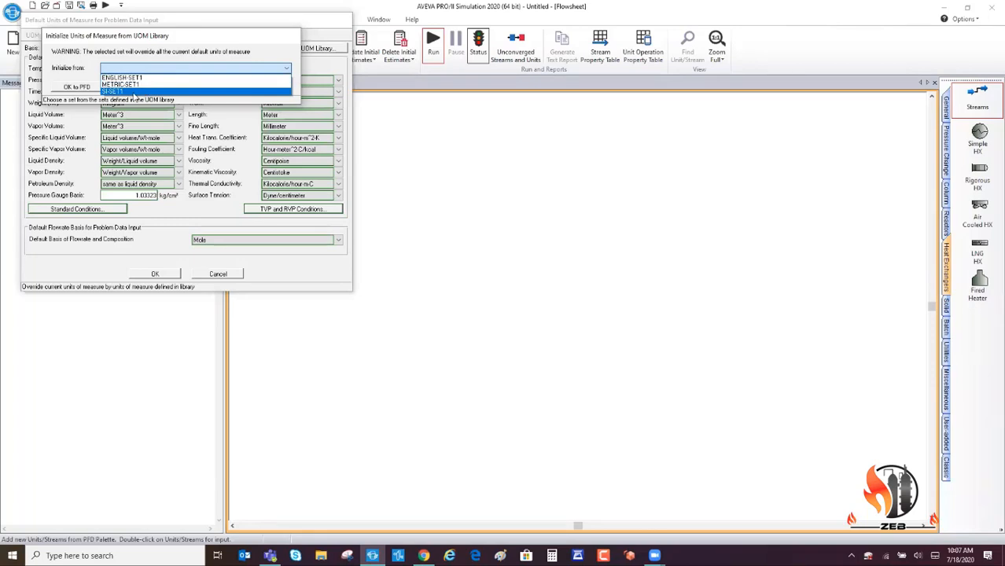
pyautogui.click(132, 92)
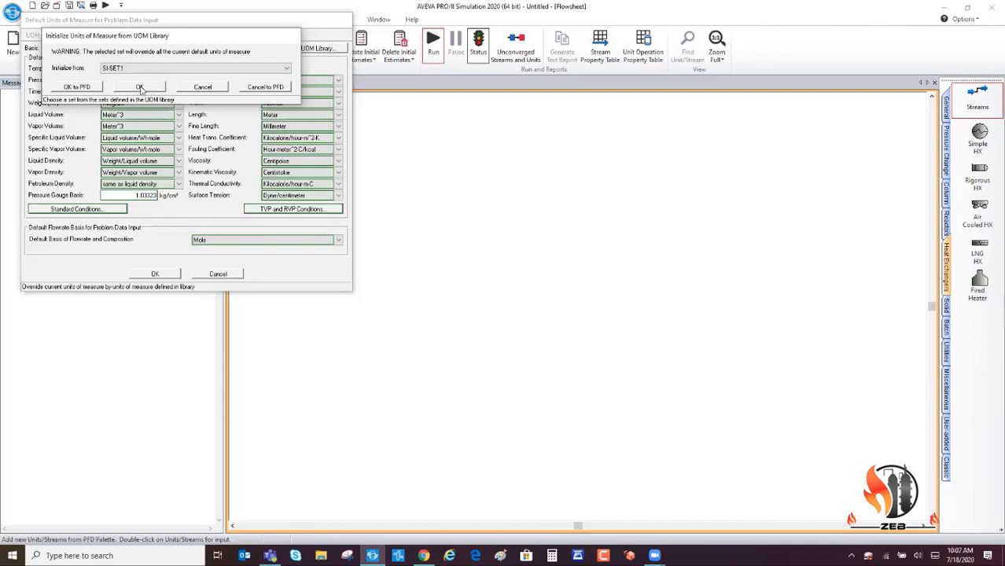
pyautogui.click(140, 87)
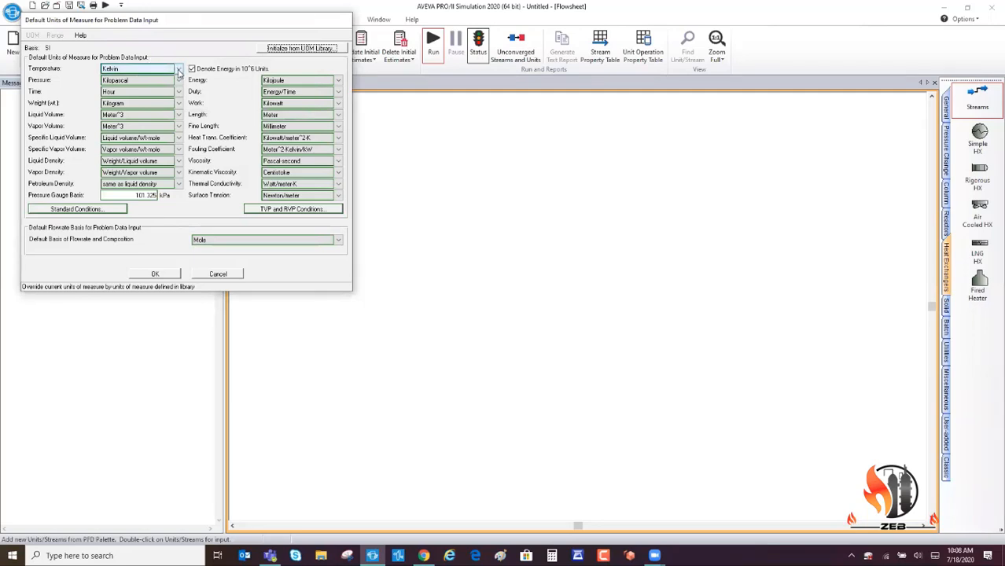
# Set the default temperature unit to Celsius and save the units of measure.
pyautogui.click(179, 69)
pyautogui.click(135, 83)
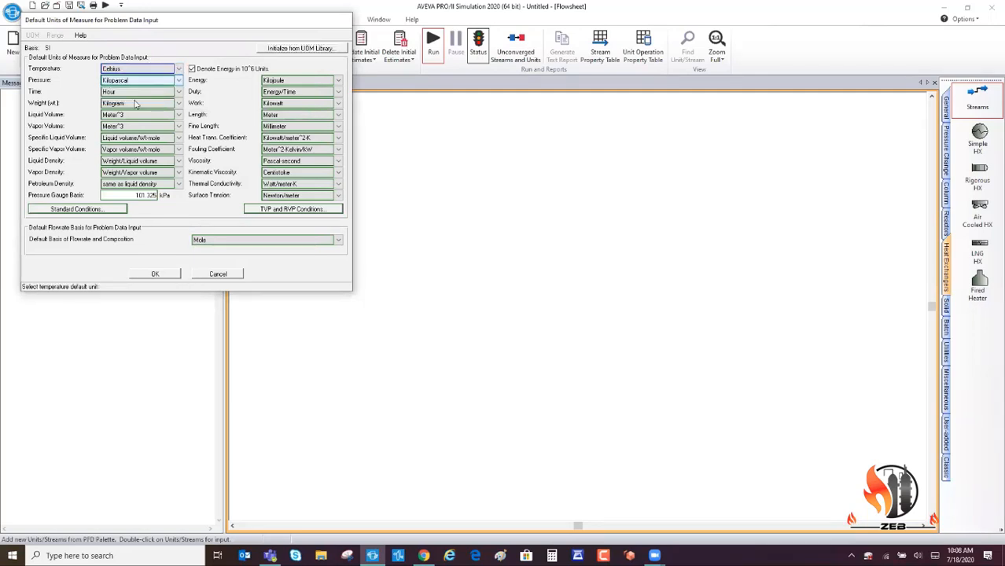
pyautogui.click(155, 275)
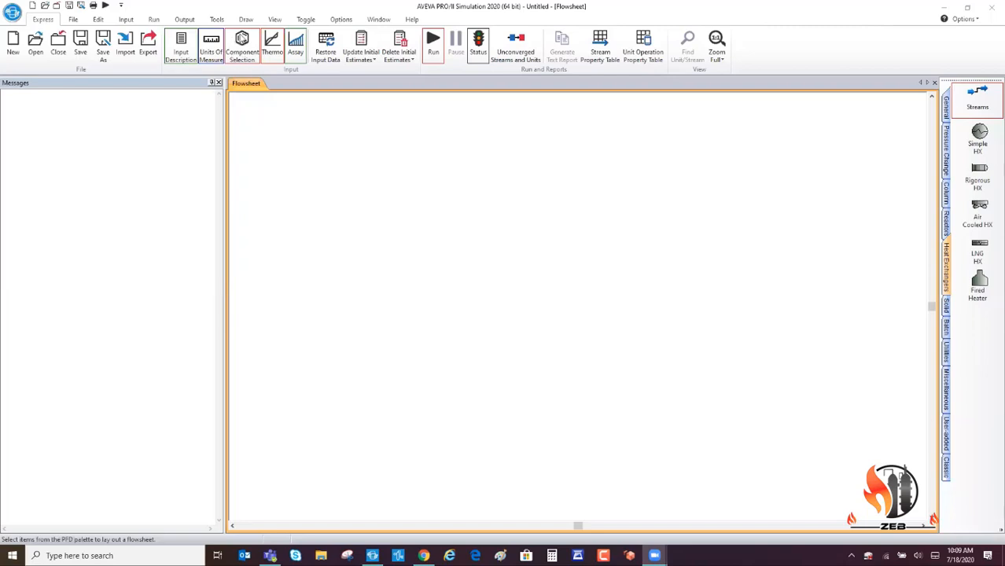
# Add METHANE, ETHANE and PROPANE to the simulation's component list by name.
pyautogui.click(242, 52)
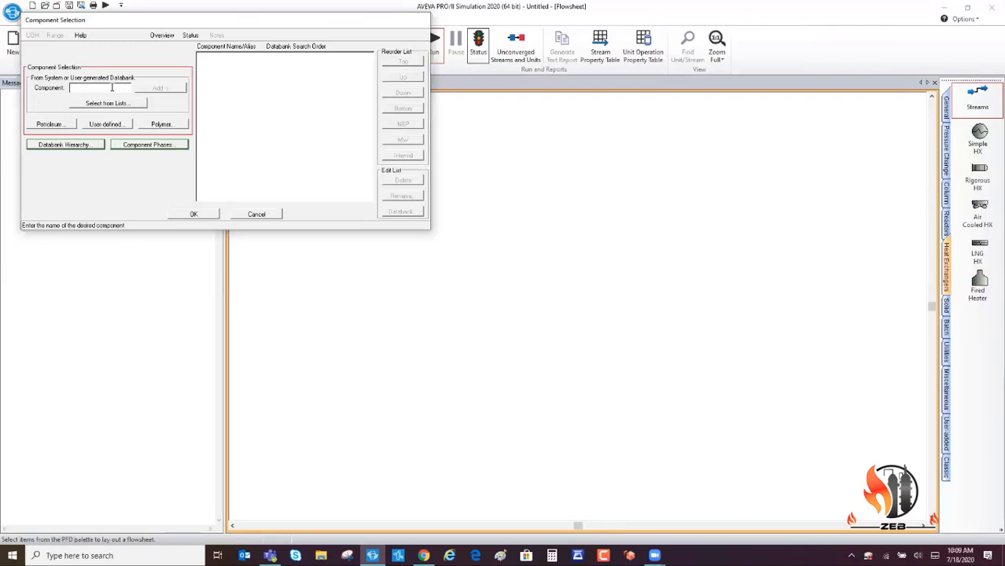
pyautogui.write('METHANE')
pyautogui.press('Return')
pyautogui.write('E')
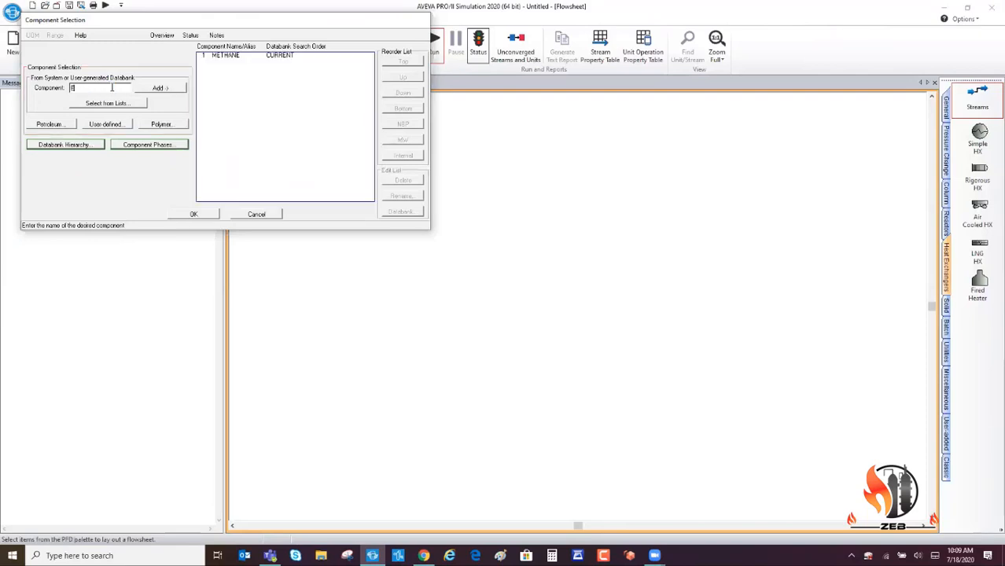
pyautogui.write('THANE')
pyautogui.press('Return')
pyautogui.write('PROPNAE')
pyautogui.press('Return')
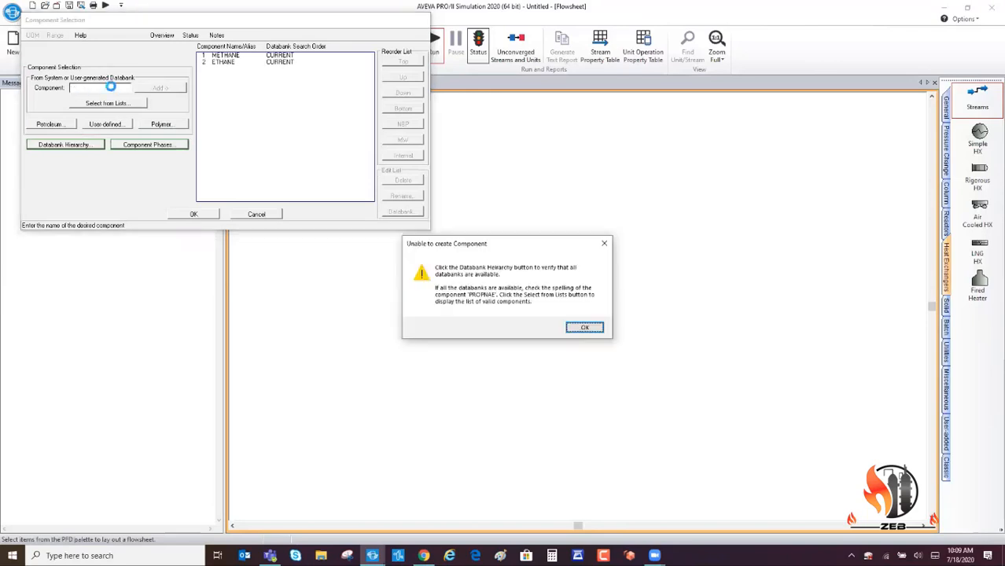
pyautogui.click(585, 328)
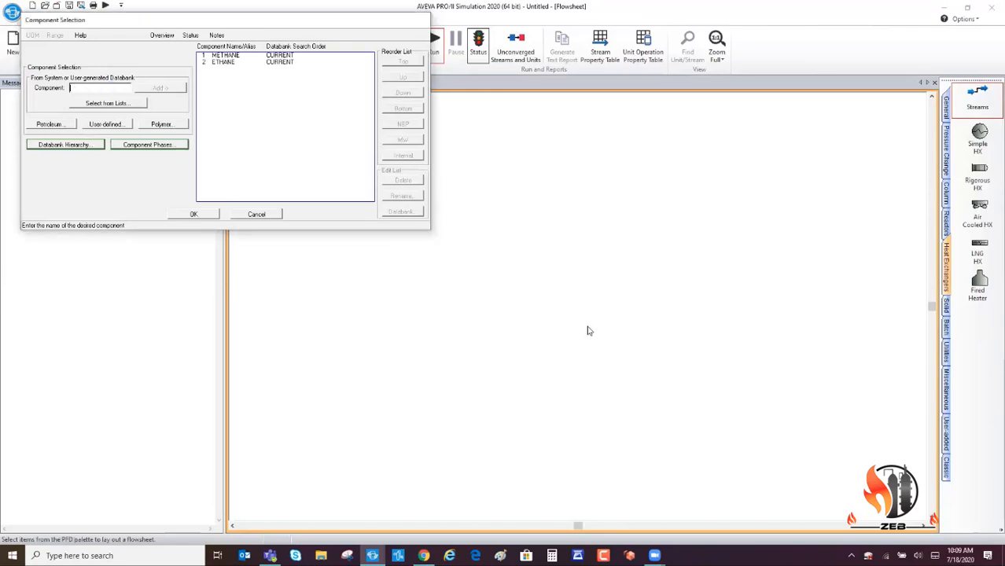
pyautogui.write('PROPANE')
pyautogui.press('Return')
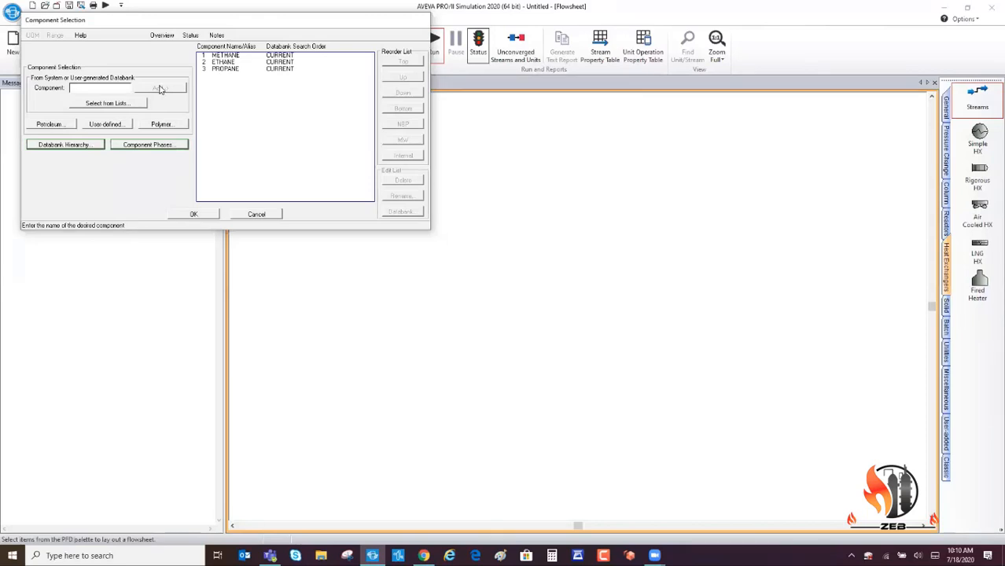
# Add Benzaldehyde from the All Components - SIMSCI Bank list and save the component selection.
pyautogui.click(103, 105)
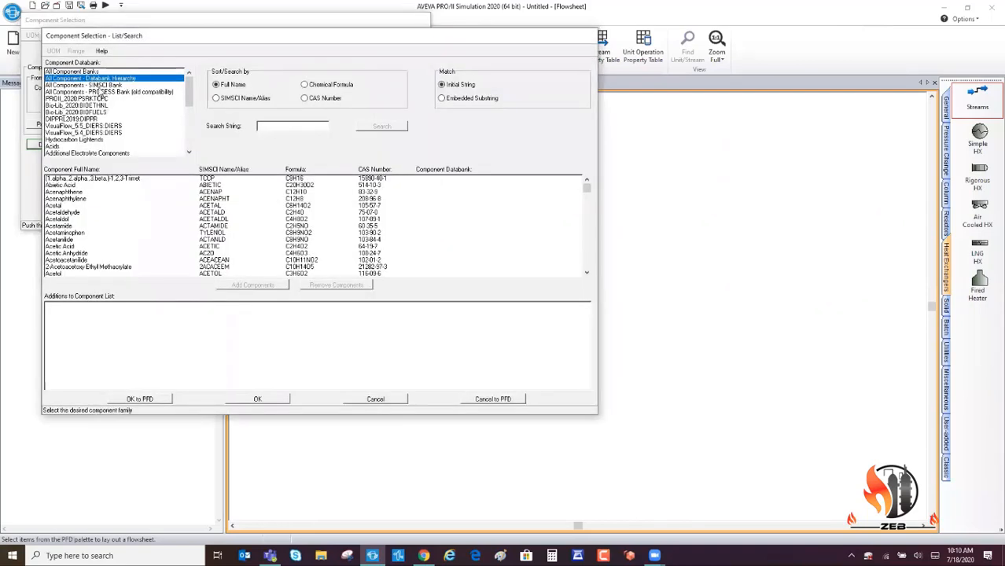
pyautogui.click(99, 86)
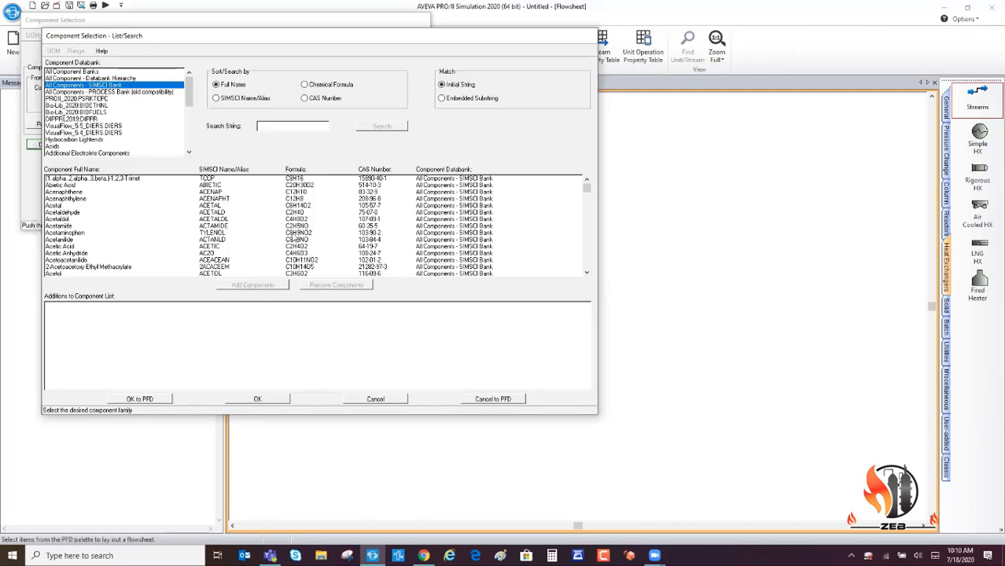
pyautogui.scroll(-4, 252, 238)
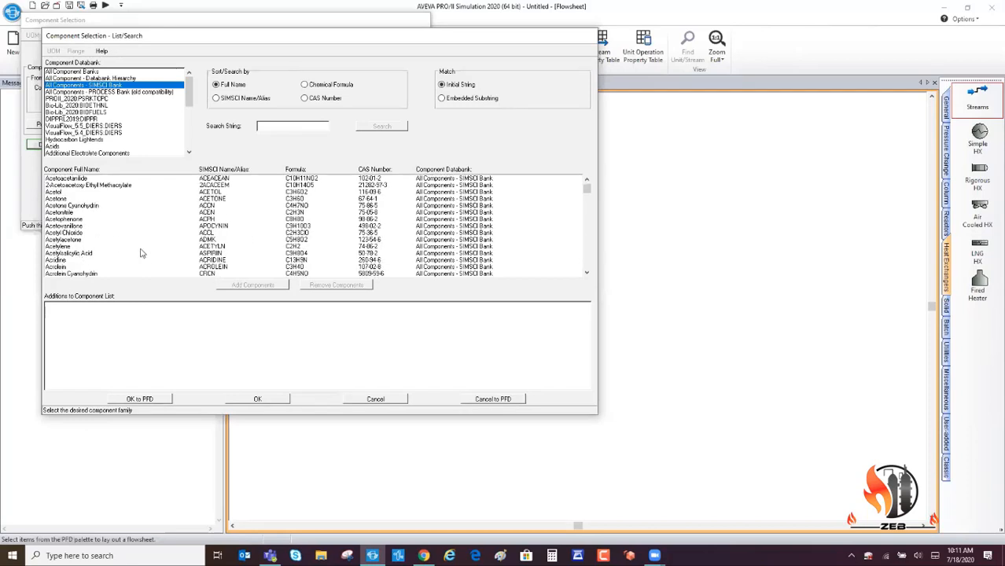
pyautogui.scroll(-1, 183, 246)
pyautogui.scroll(-2, 182, 246)
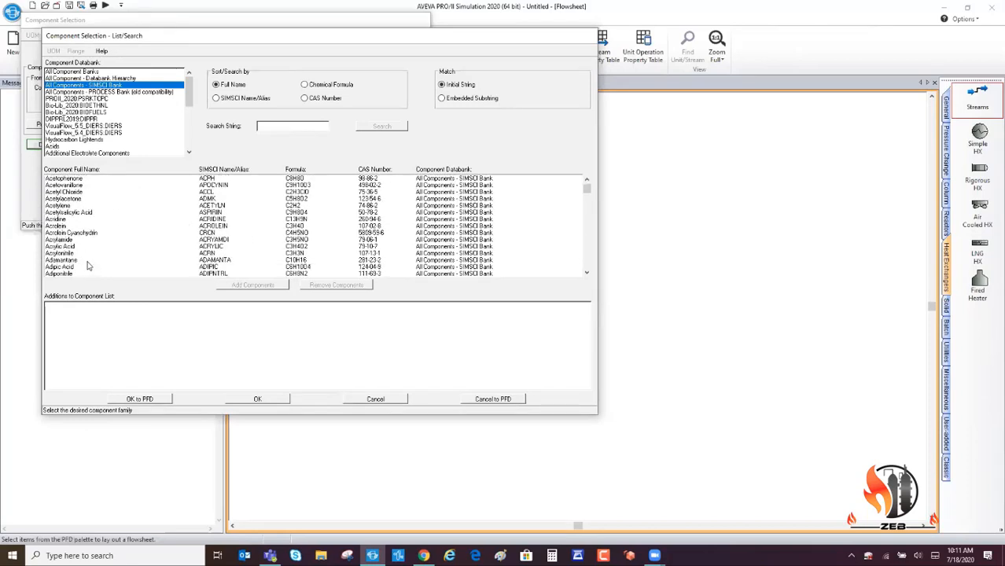
pyautogui.scroll(-3, 105, 265)
pyautogui.scroll(-5, 106, 264)
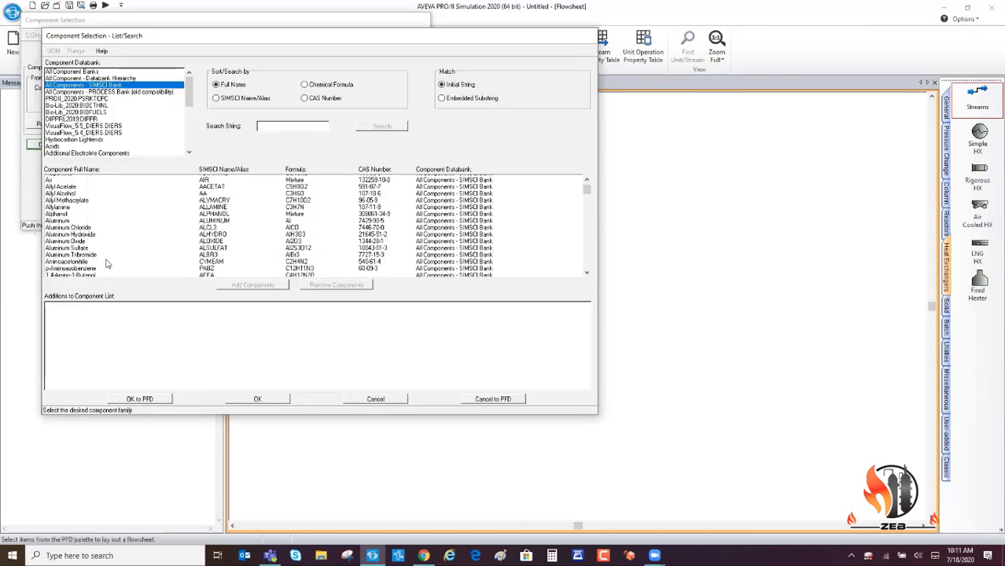
pyautogui.scroll(-5, 107, 265)
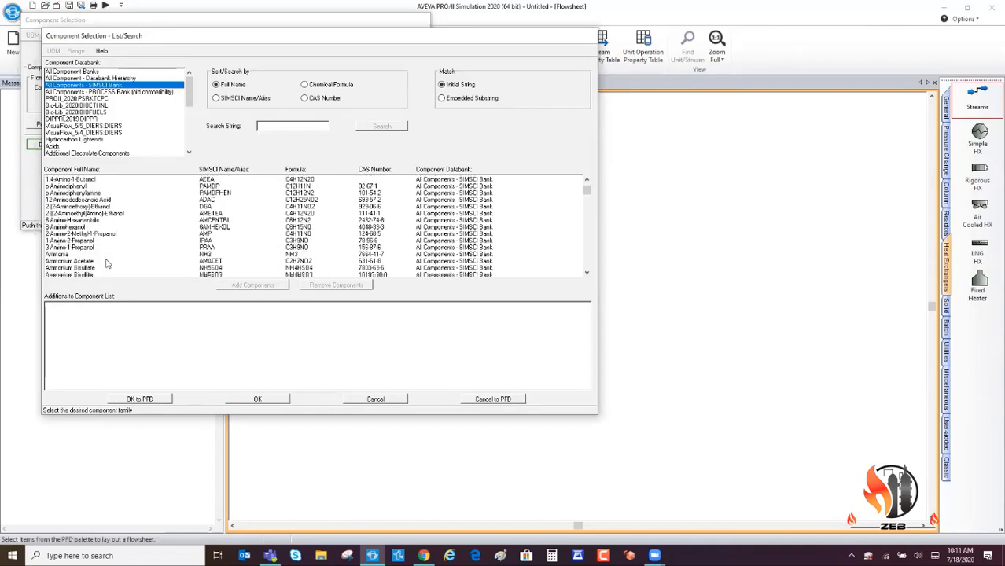
pyautogui.scroll(-10, 106, 265)
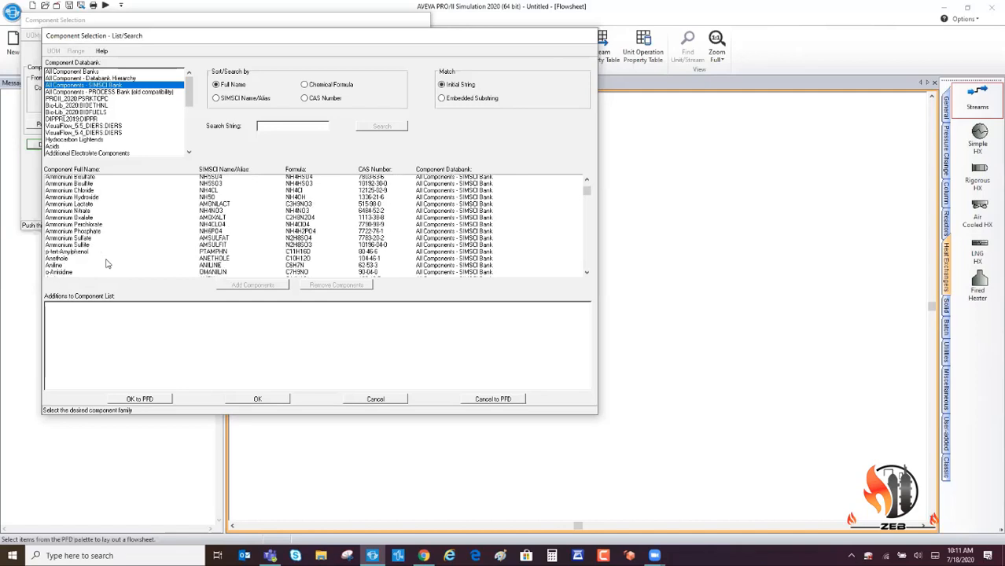
pyautogui.scroll(-3, 106, 264)
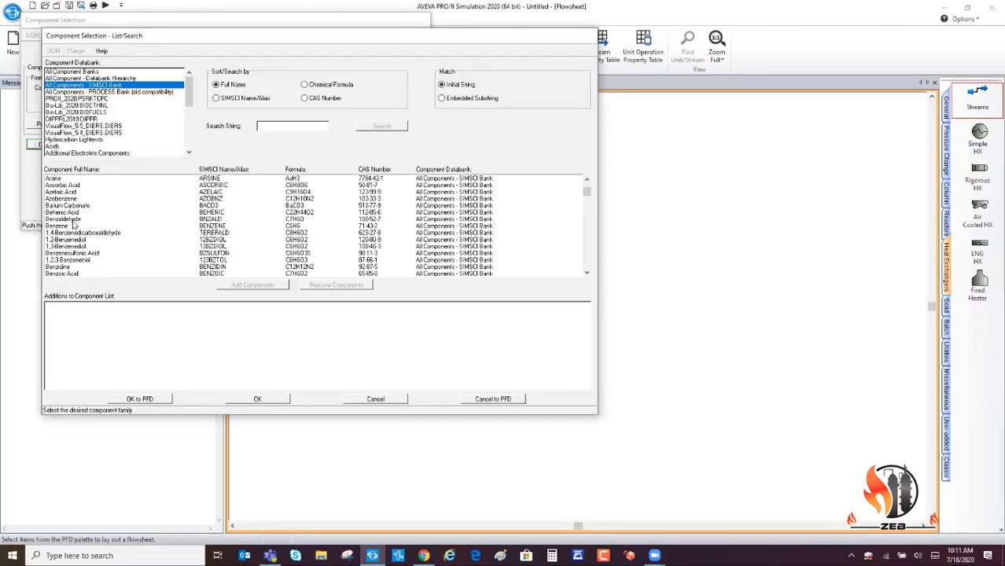
pyautogui.click(72, 220)
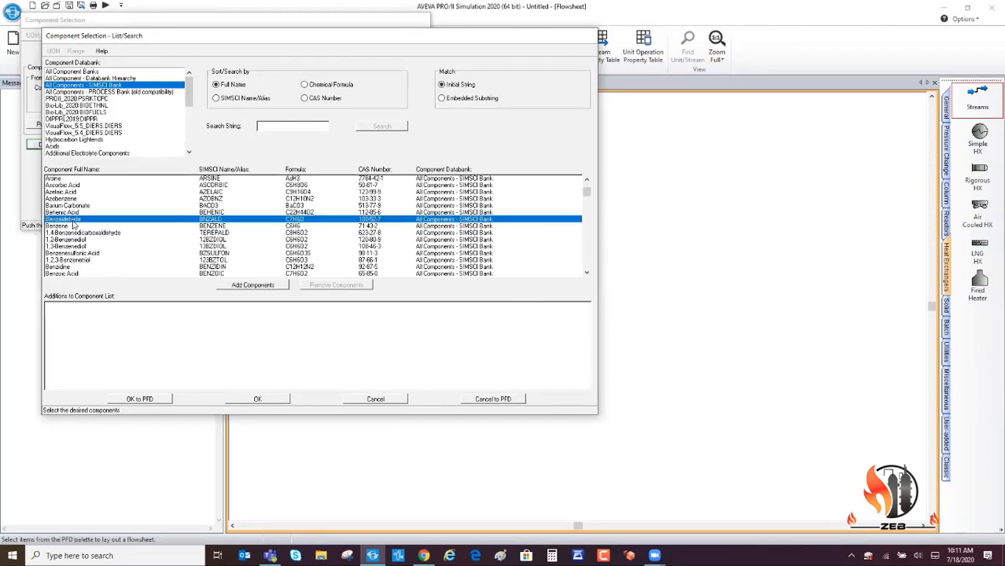
pyautogui.click(253, 286)
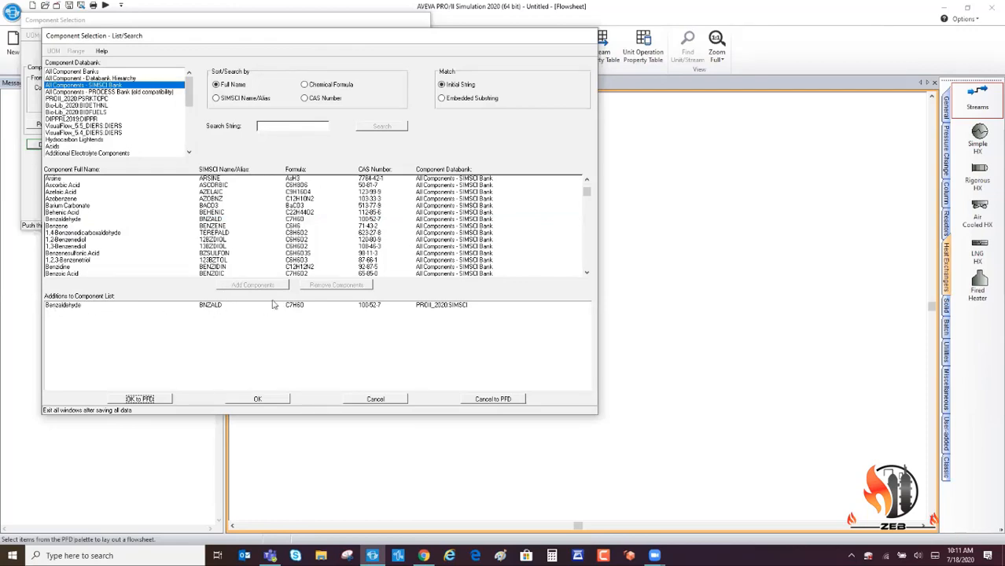
pyautogui.click(256, 400)
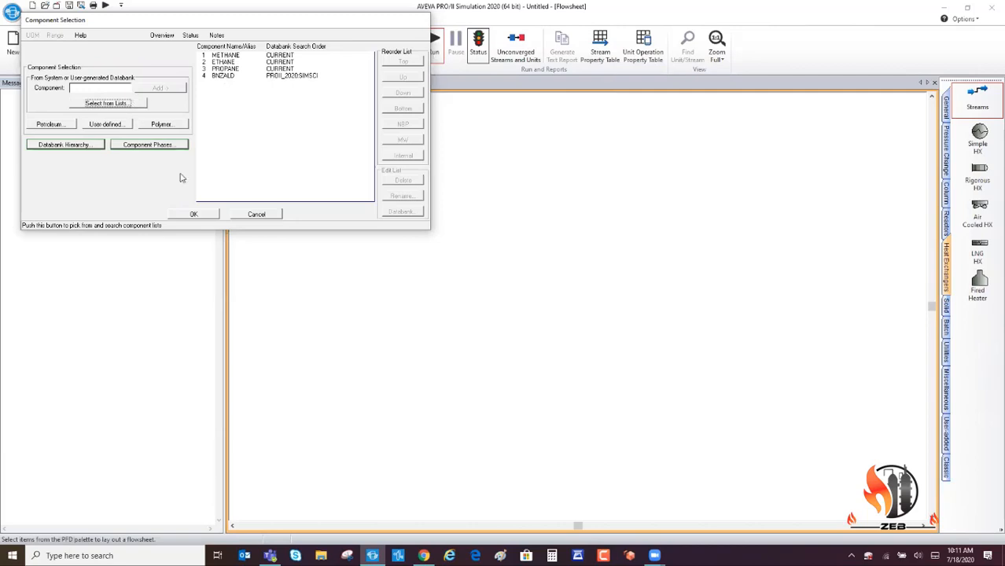
pyautogui.click(192, 214)
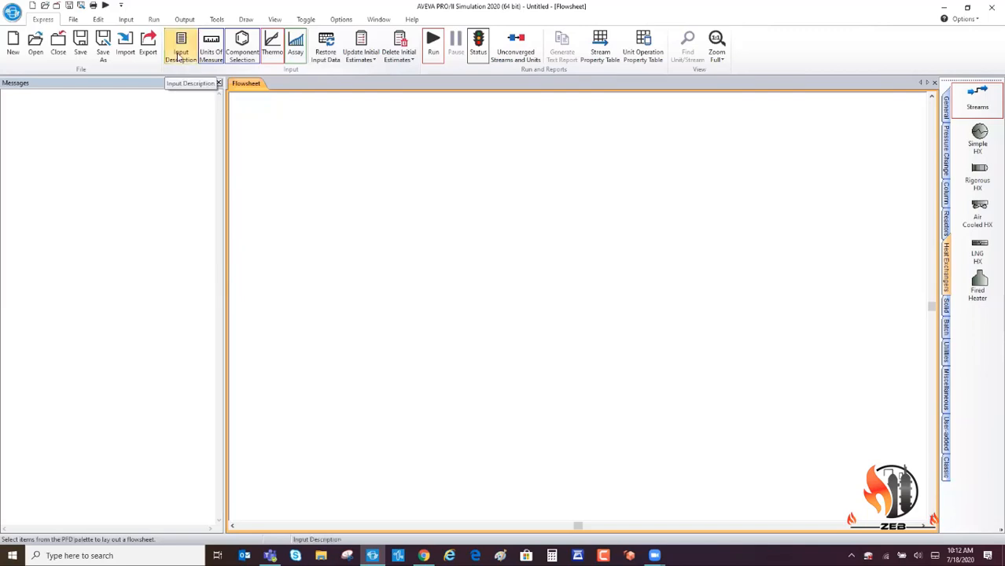
# View the simulation's problem descriptive information and leave it without entering any data.
pyautogui.click(179, 55)
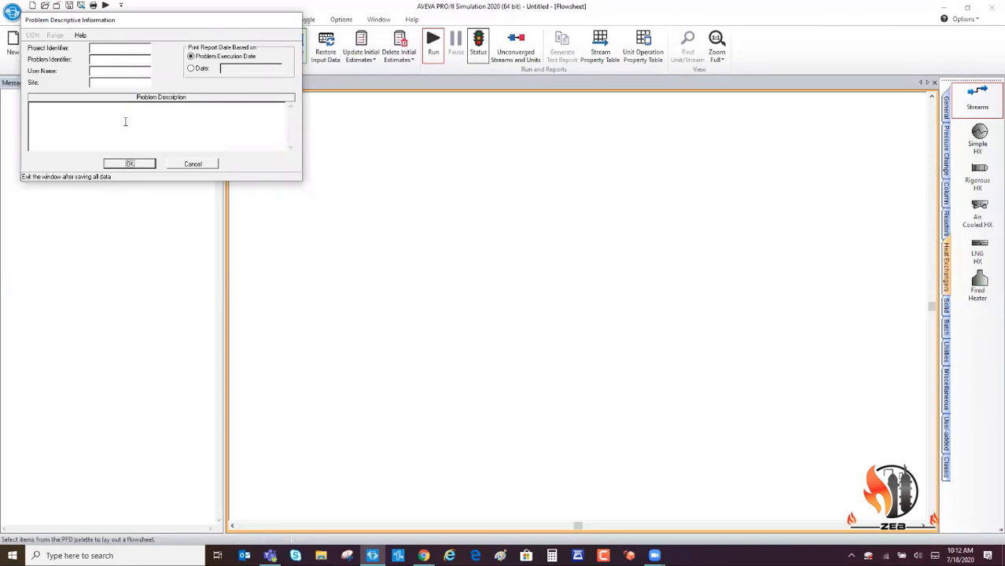
pyautogui.click(194, 164)
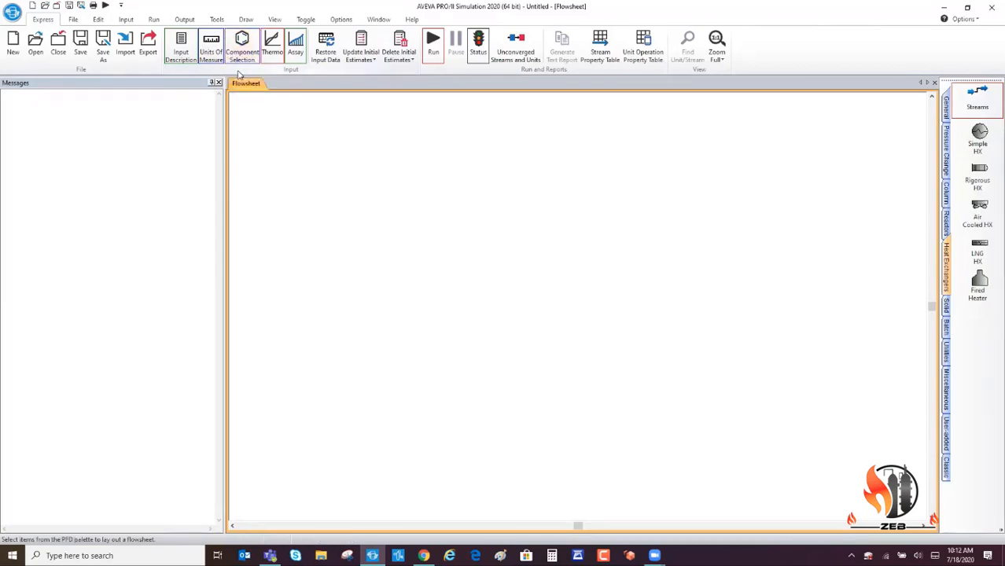
# Add Soave-Redlich-Kwong from the Most Commonly Used category as a defined thermodynamic system.
pyautogui.click(271, 45)
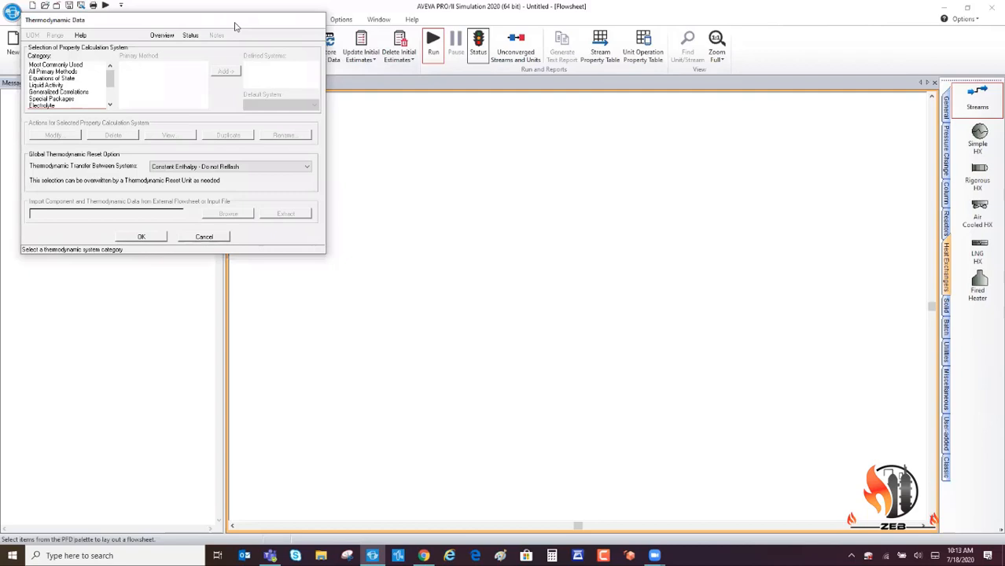
pyautogui.moveTo(234, 27); pyautogui.dragTo(378, 83)
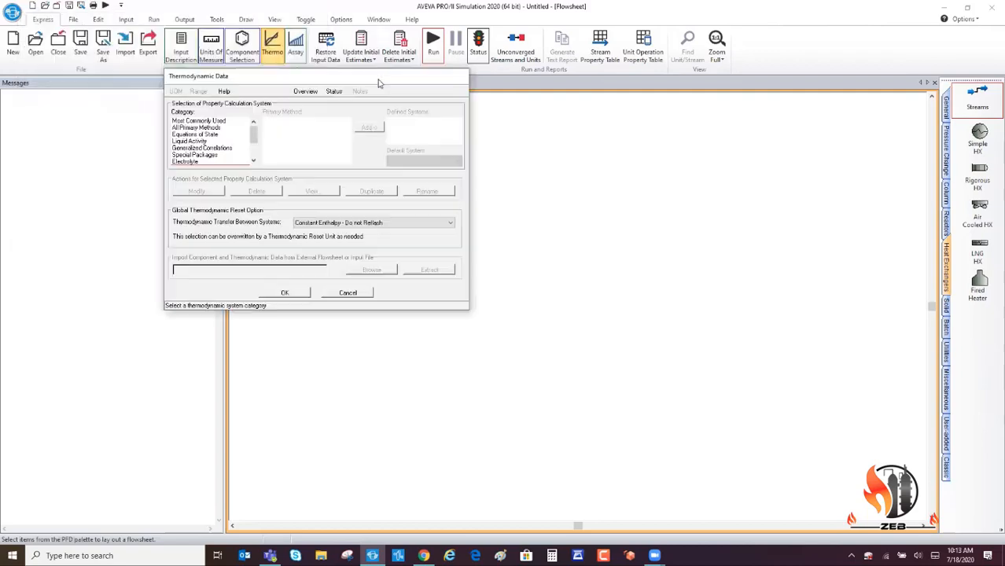
pyautogui.click(202, 122)
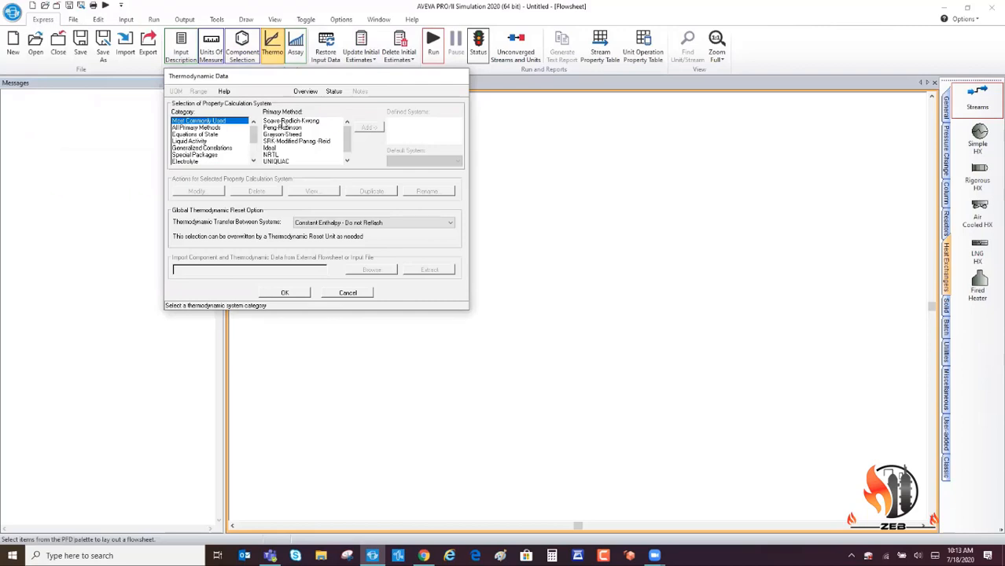
pyautogui.click(283, 122)
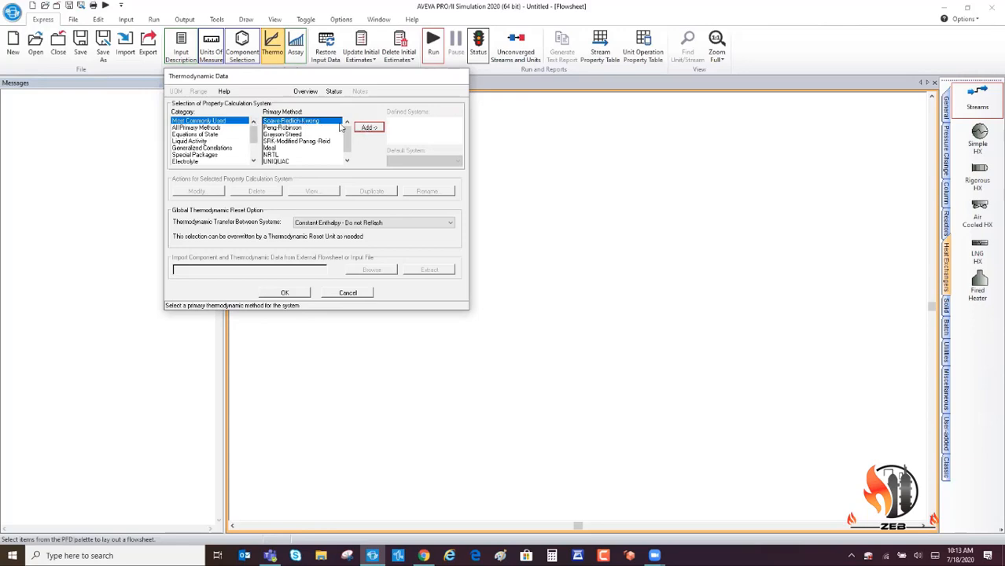
pyautogui.click(368, 128)
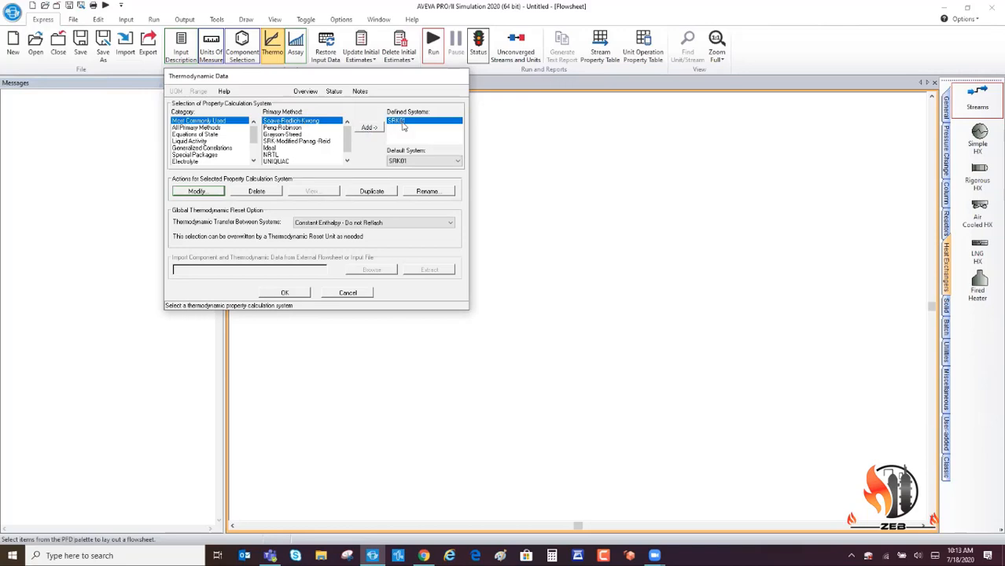
# Set the liquid density method of thermodynamic system SRK01 to COSTALD and save the modification.
pyautogui.click(197, 191)
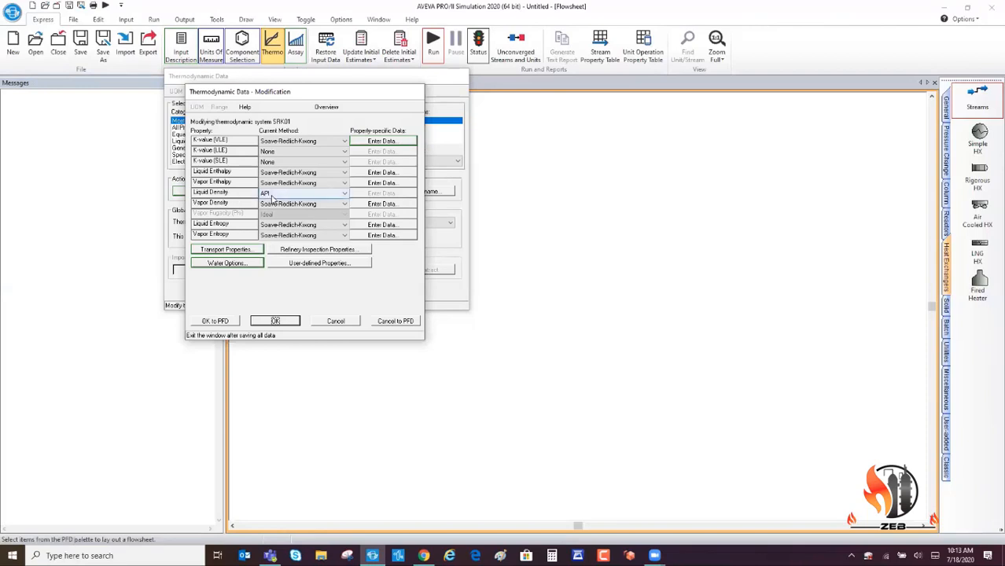
pyautogui.click(333, 322)
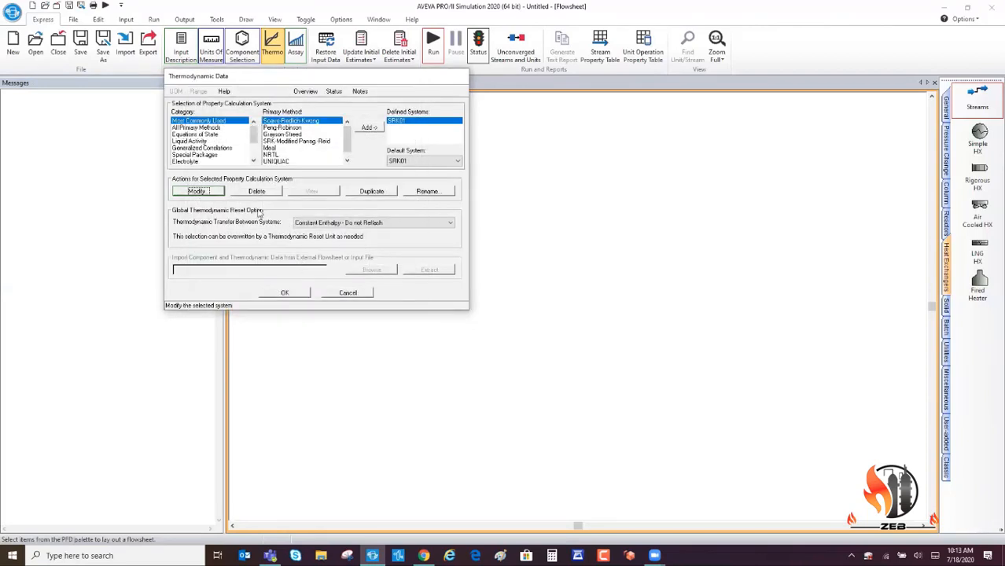
pyautogui.click(197, 192)
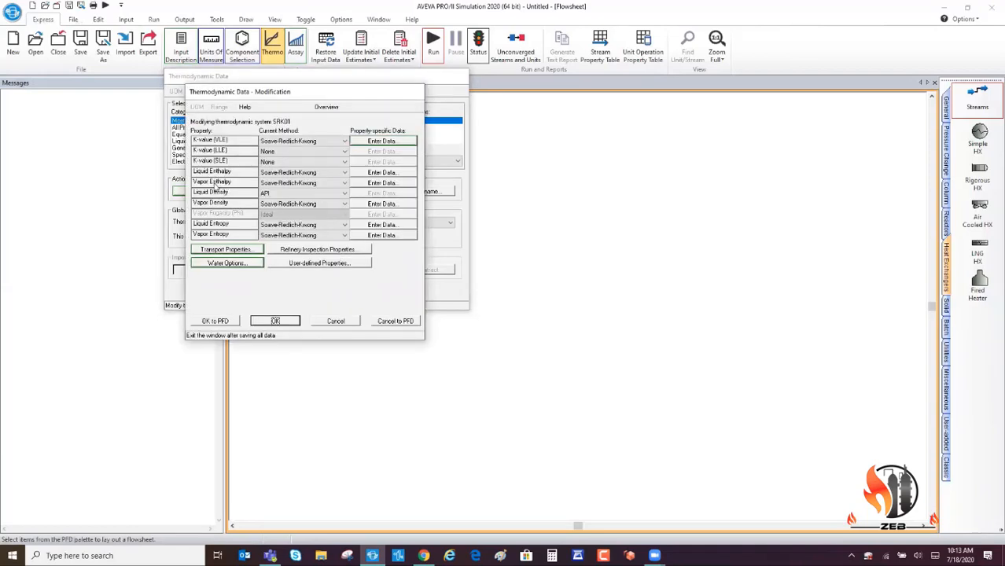
pyautogui.click(344, 194)
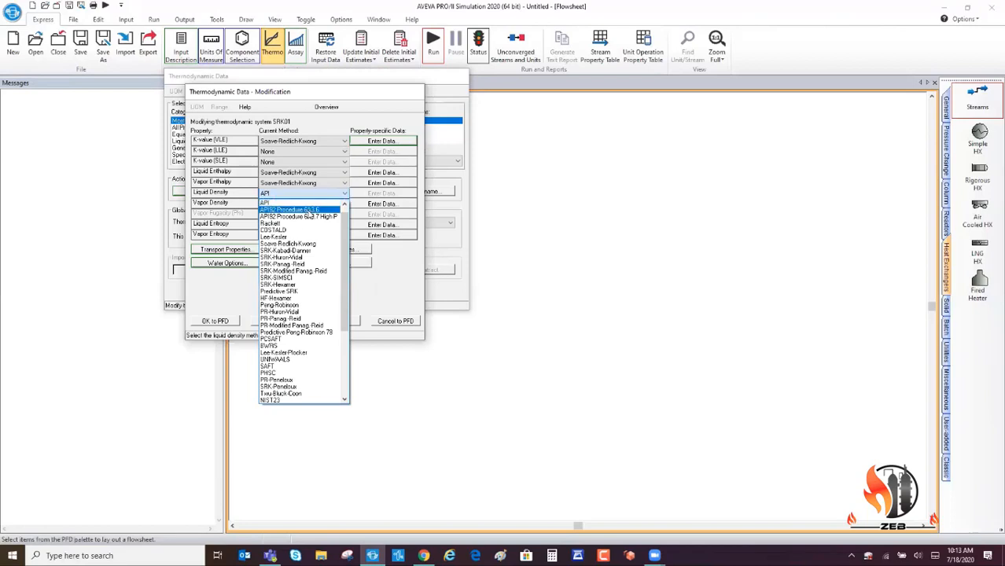
pyautogui.click(290, 230)
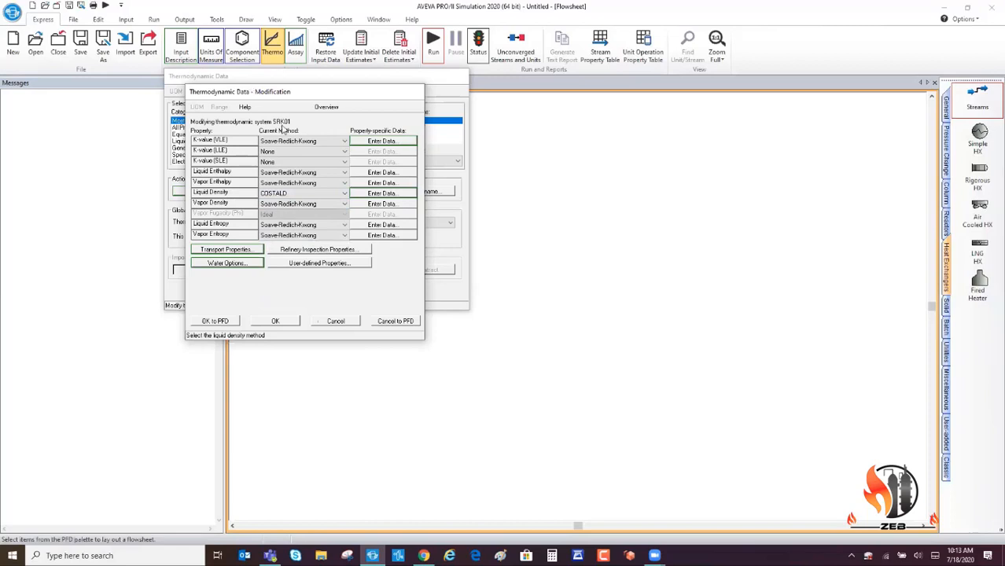
pyautogui.moveTo(252, 89); pyautogui.dragTo(316, 91)
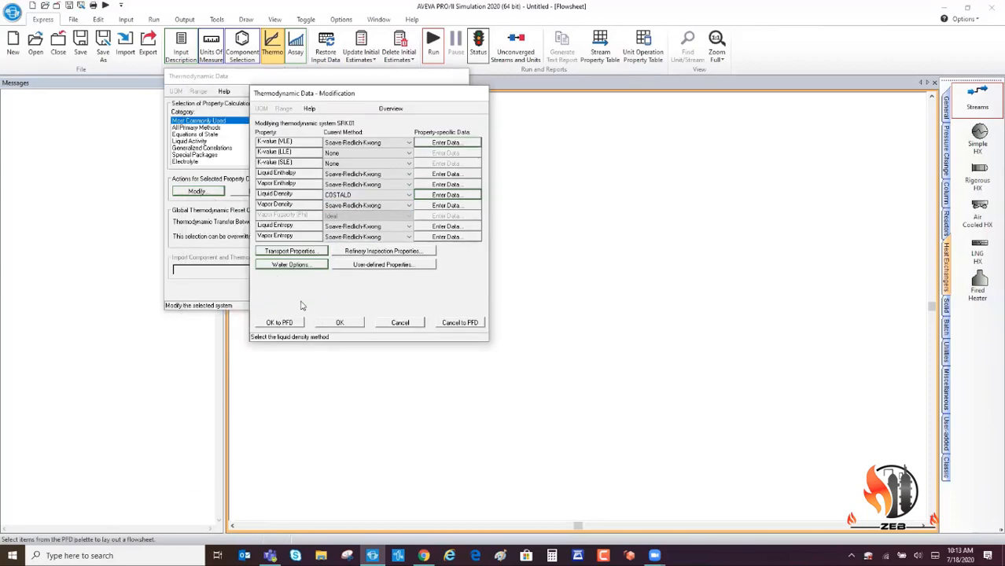
pyautogui.click(338, 324)
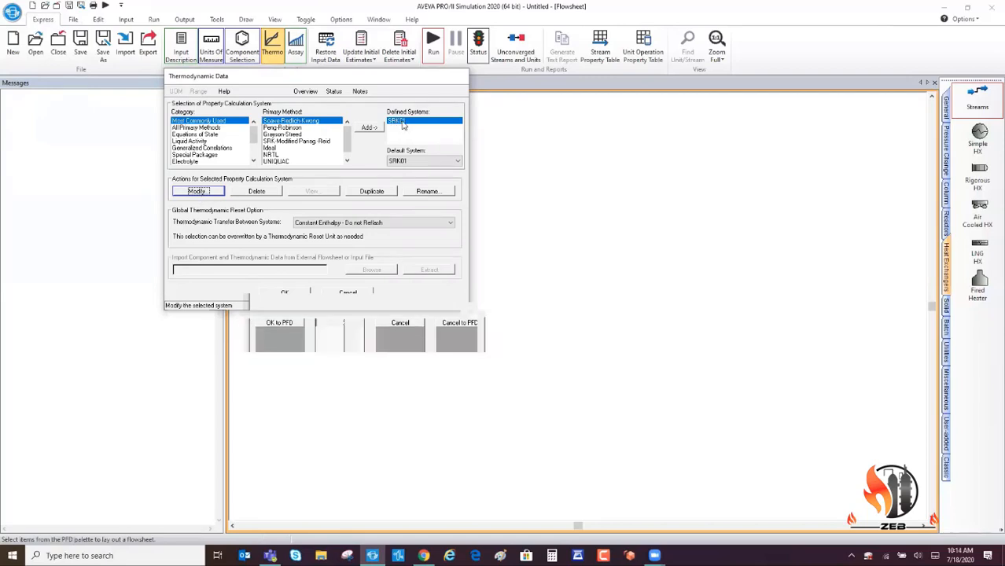
# Set the liquid density method of system SRK01 back to API and save the thermodynamic data.
pyautogui.click(197, 191)
pyautogui.click(344, 195)
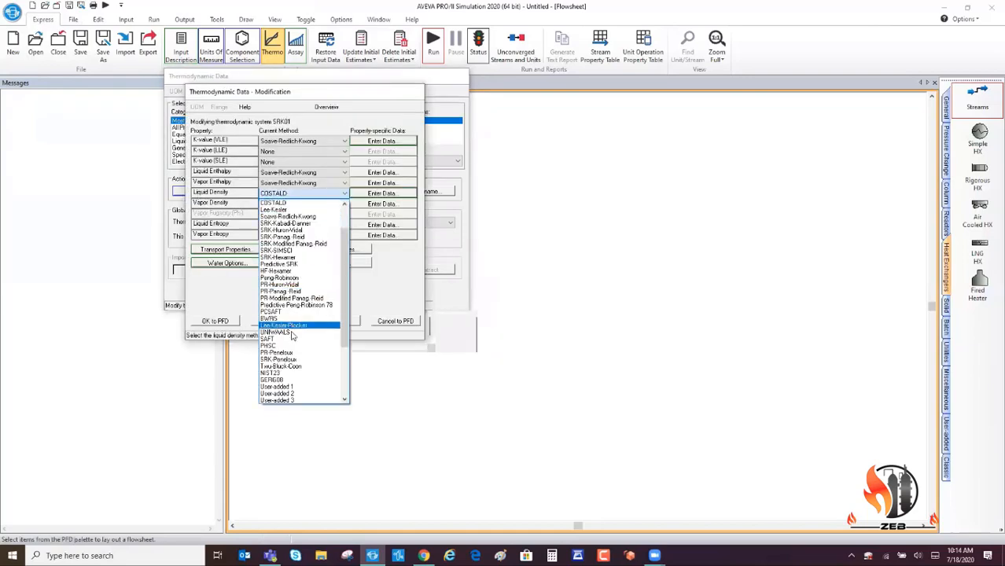
pyautogui.scroll(2, 291, 338)
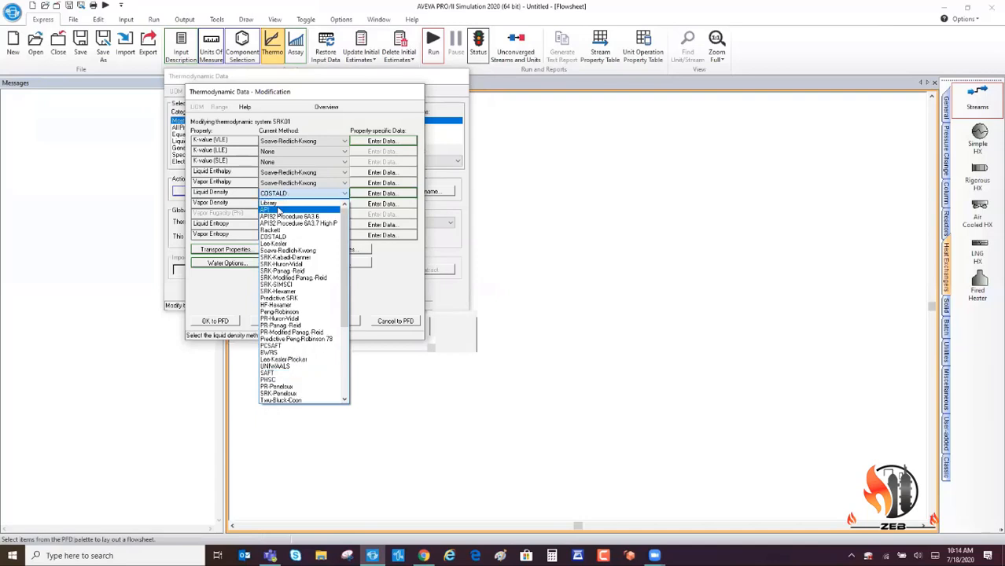
pyautogui.click(278, 210)
pyautogui.click(282, 321)
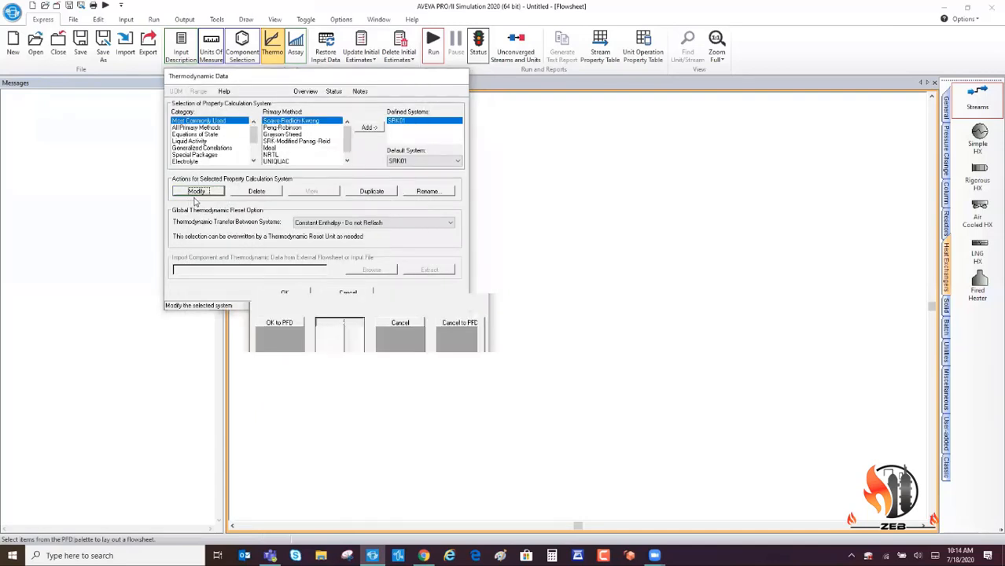
pyautogui.click(285, 293)
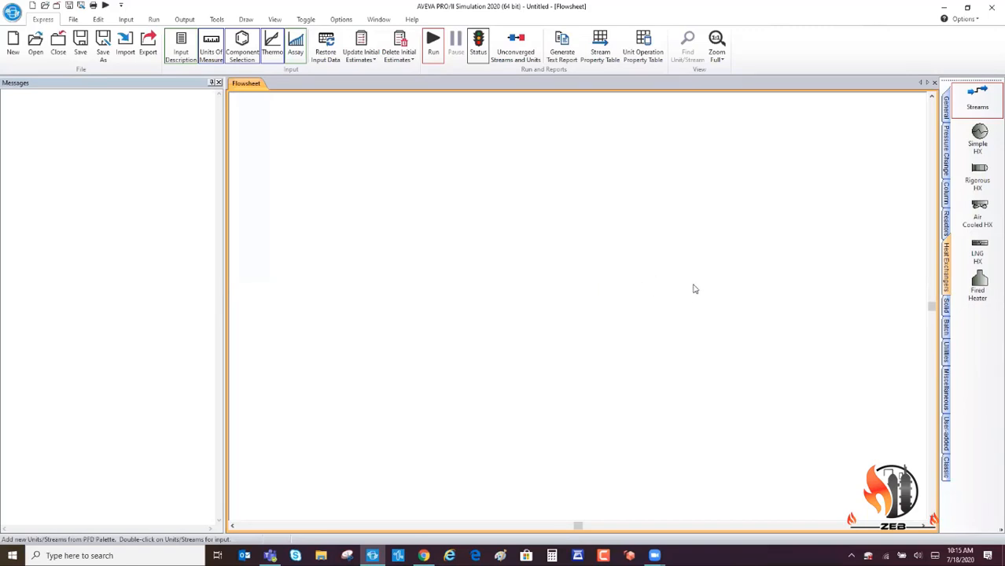
# Place a Flash unit on the empty flowsheet, left of its centre.
pyautogui.click(946, 161)
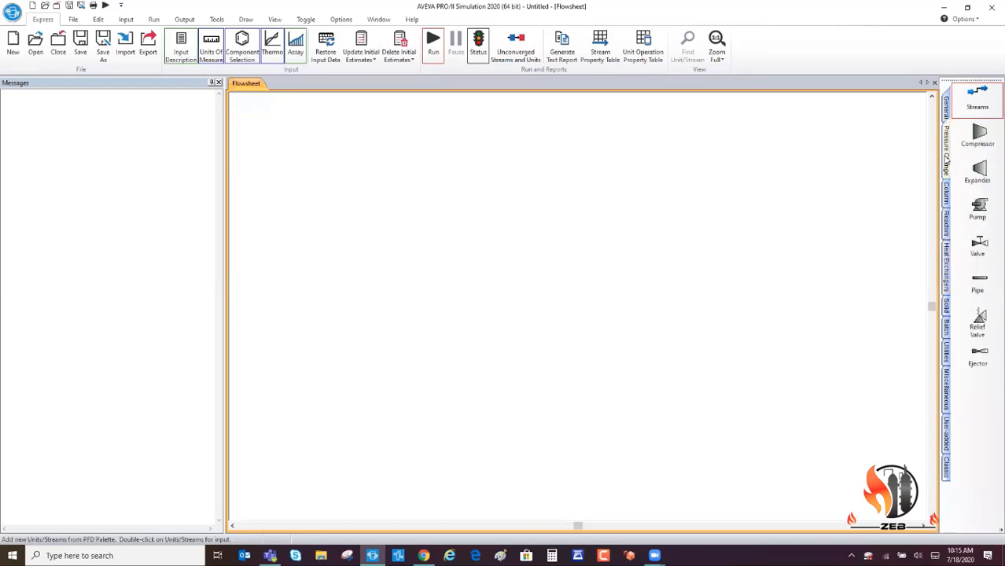
pyautogui.click(946, 106)
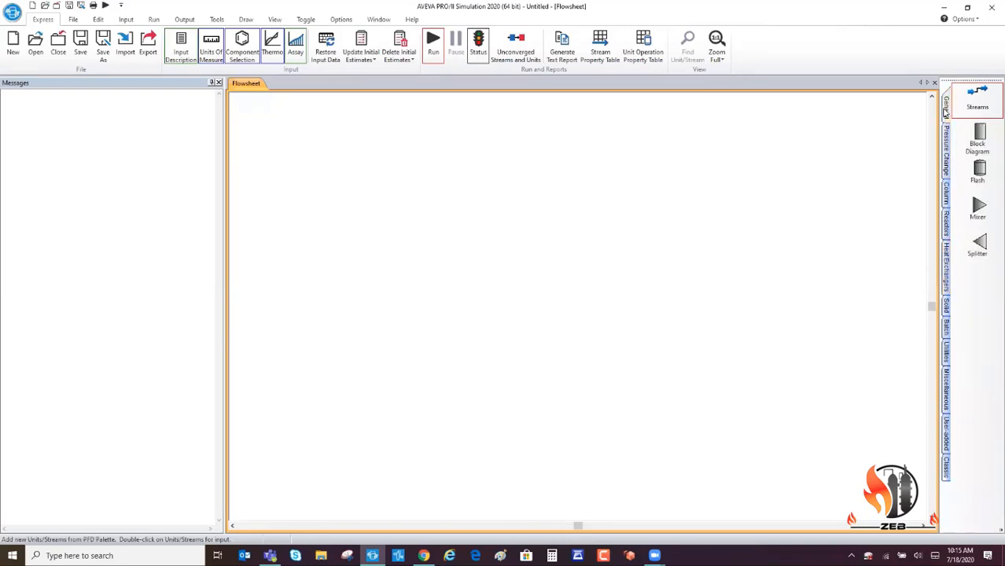
pyautogui.click(979, 178)
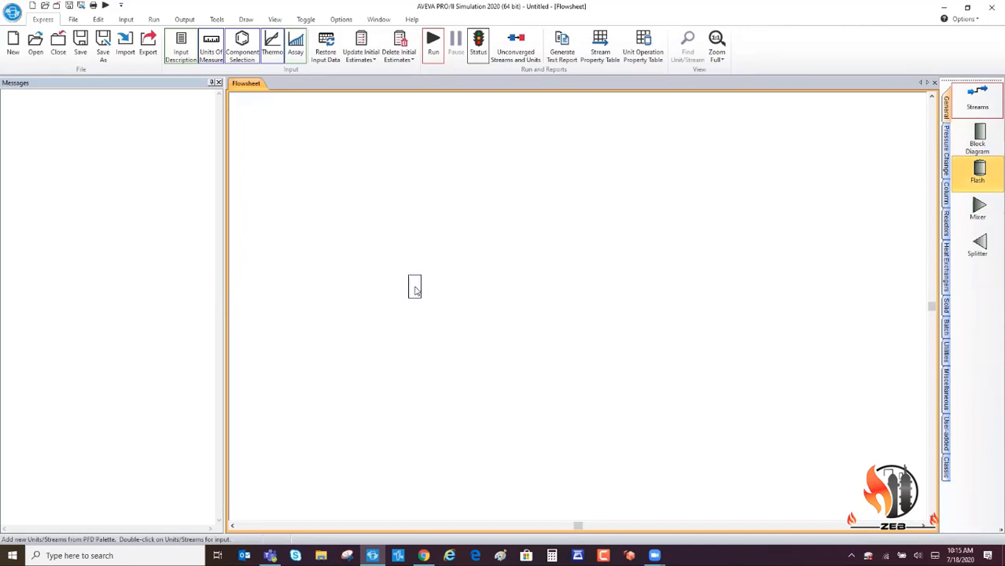
pyautogui.click(415, 287)
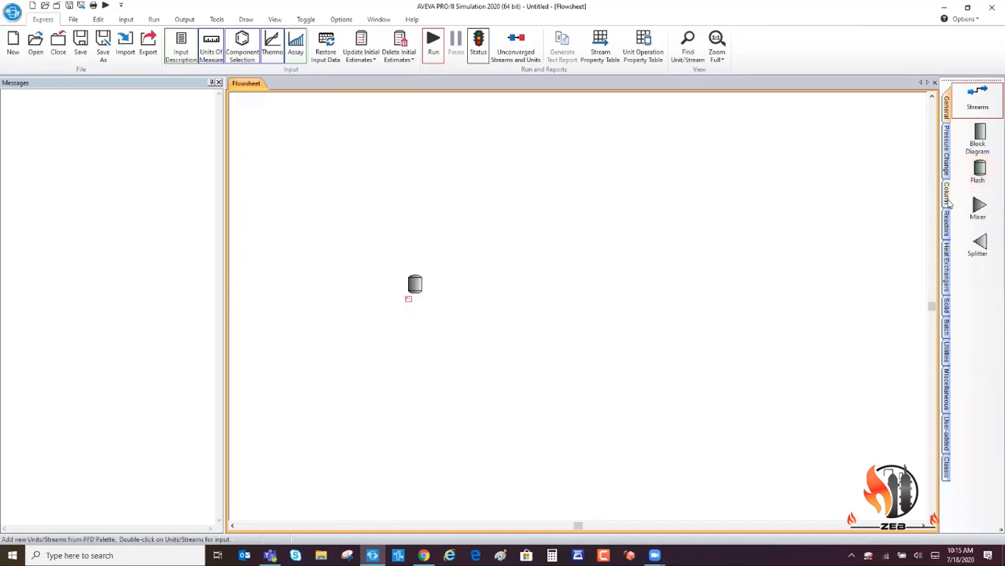
# Place a Compressor above and to the right of the flash drum, and a Pump below and to its right.
pyautogui.click(947, 157)
pyautogui.click(979, 135)
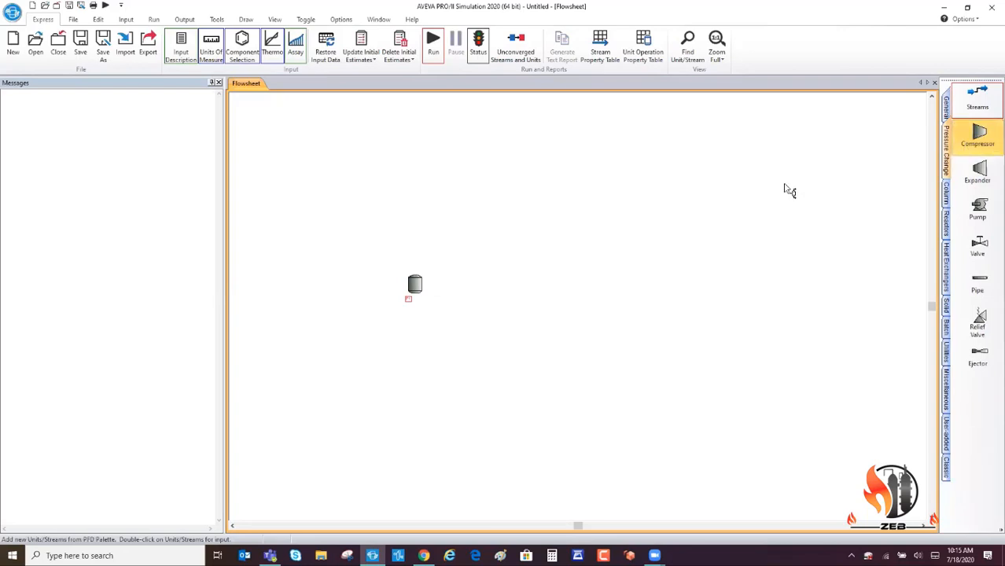
pyautogui.click(471, 234)
pyautogui.click(979, 209)
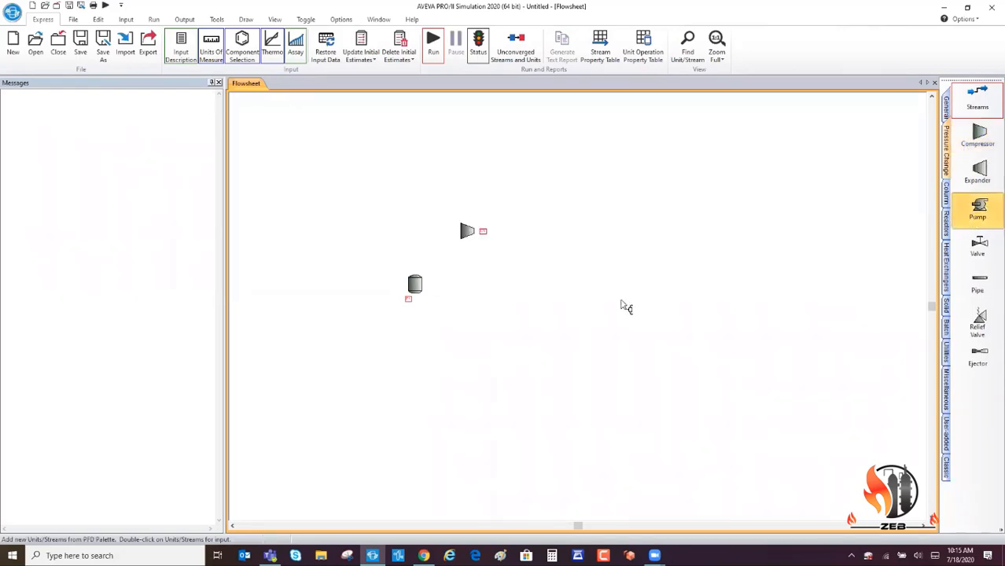
pyautogui.click(475, 333)
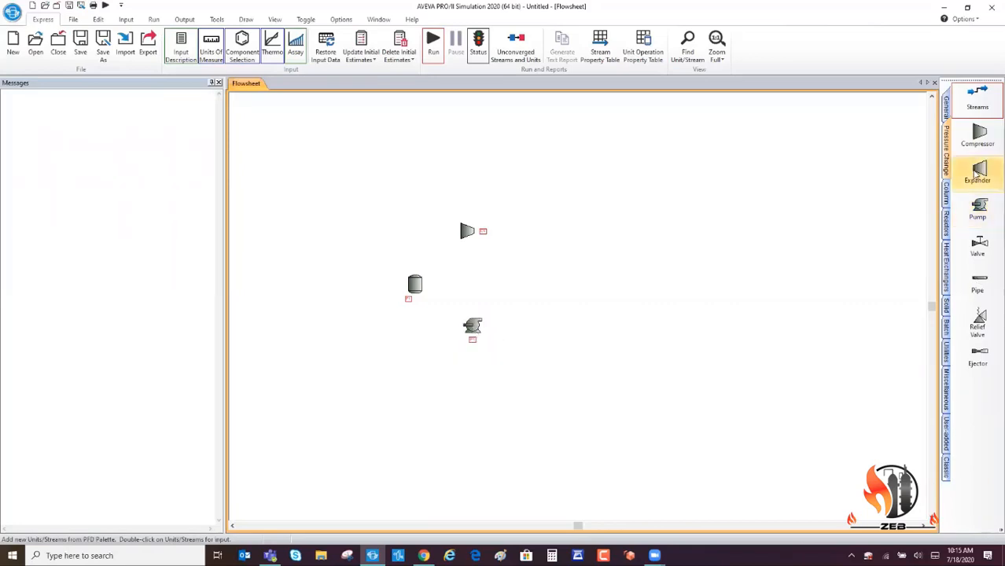
# Place a Simple HX above and to the right of the compressor, and a Valve to the right of the pump.
pyautogui.click(946, 286)
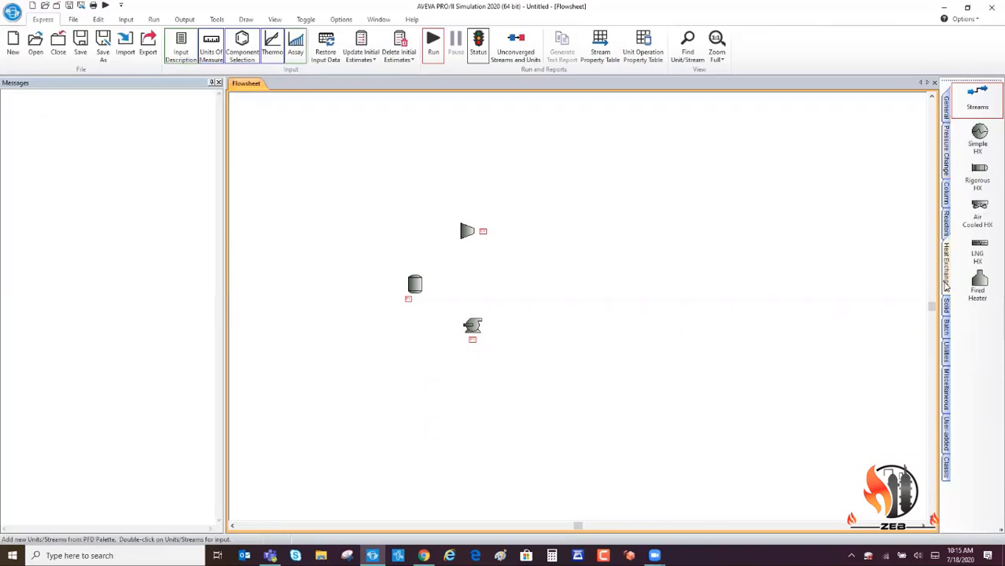
pyautogui.click(980, 140)
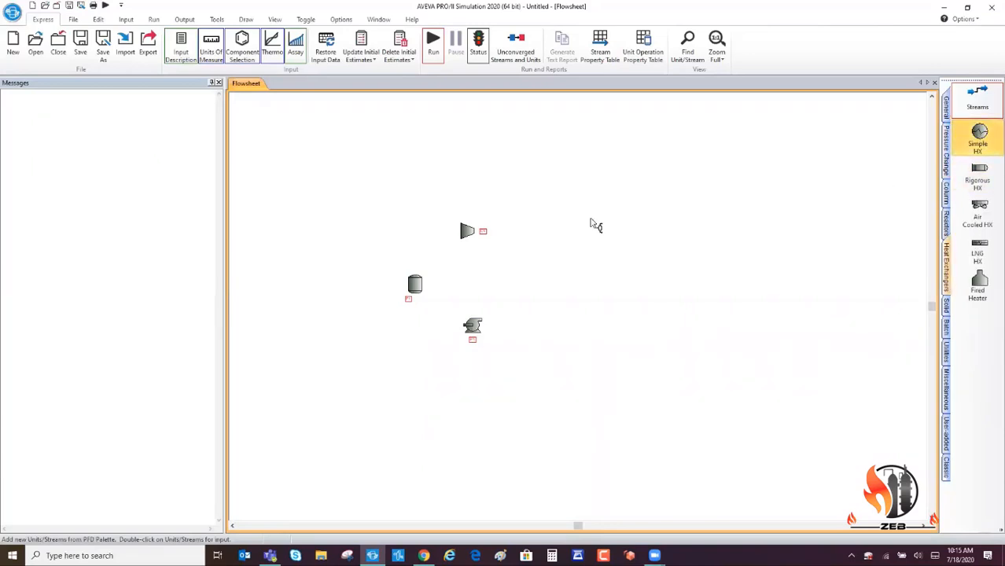
pyautogui.click(553, 201)
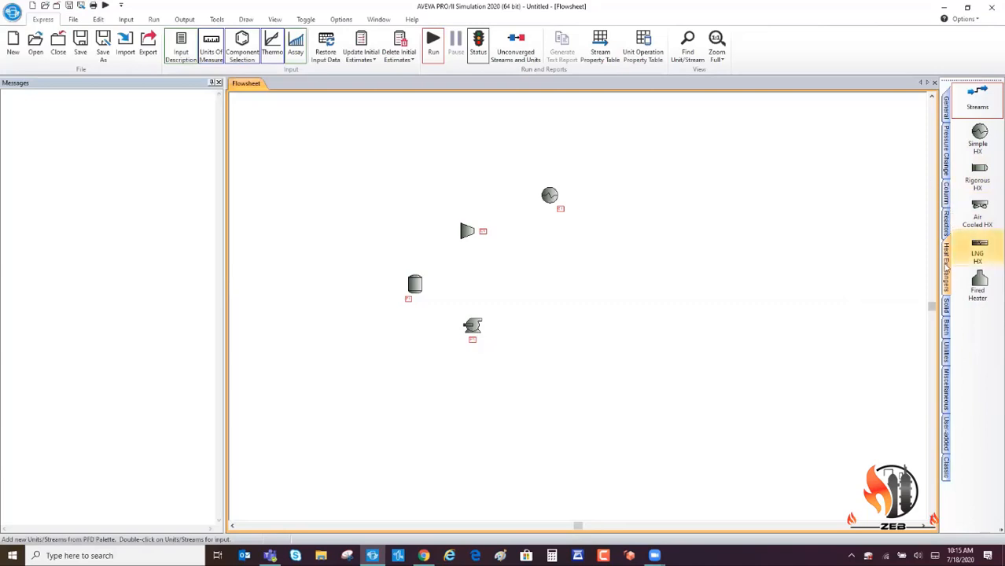
pyautogui.click(948, 146)
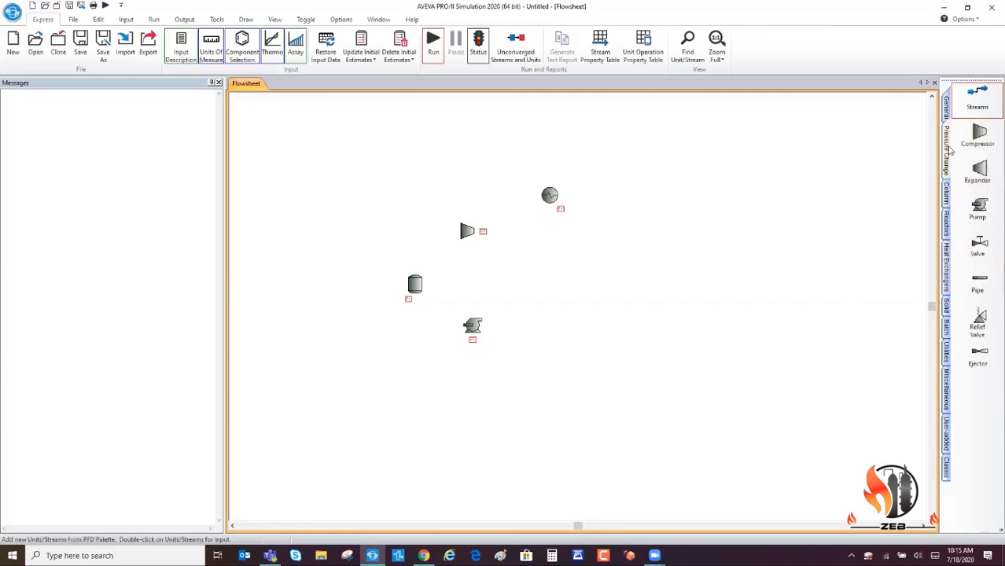
pyautogui.click(979, 250)
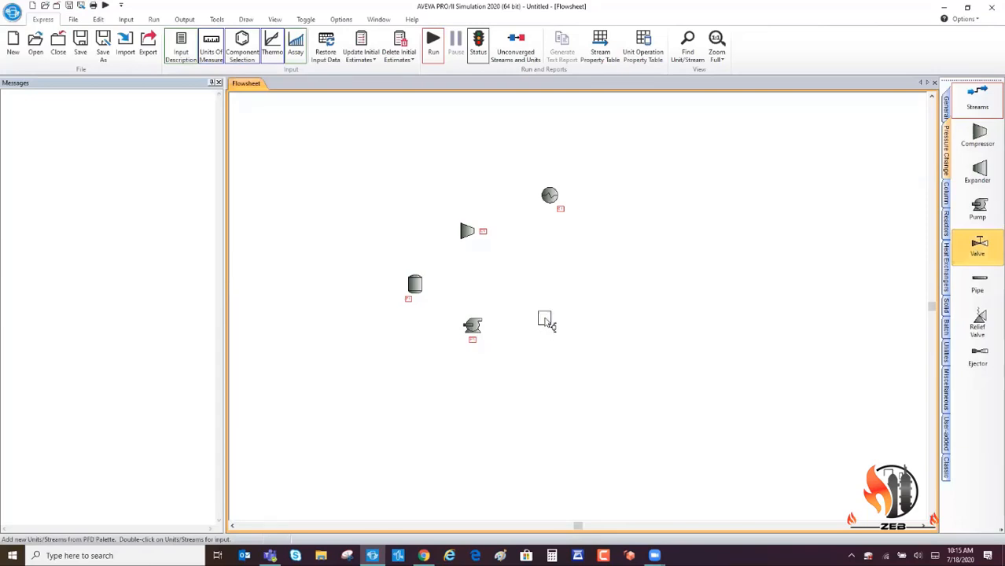
pyautogui.click(544, 320)
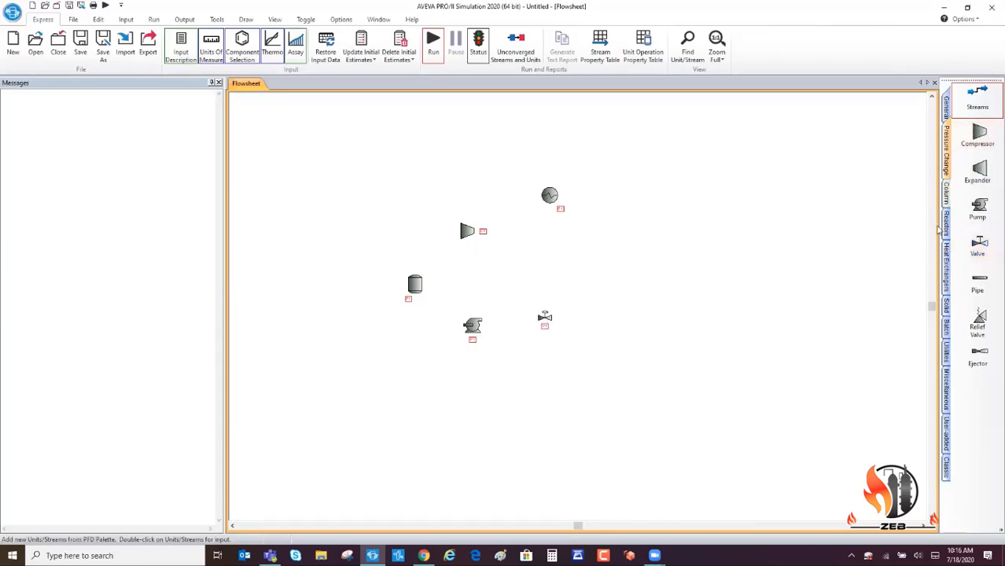
# Draw a feed stream into the flash drum and a stream from its top outlet to the compressor.
pyautogui.click(974, 104)
pyautogui.click(976, 104)
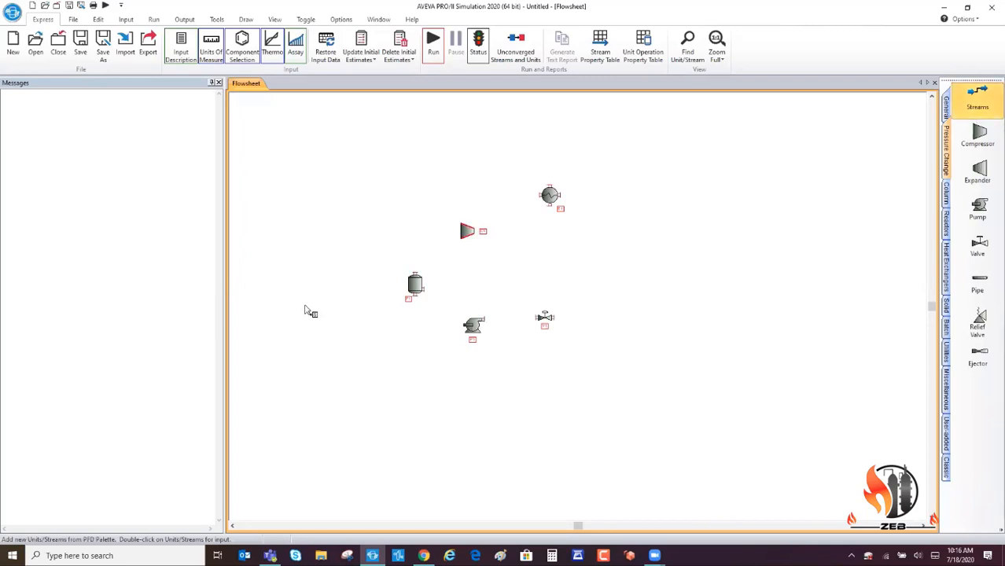
pyautogui.click(331, 288)
pyautogui.click(413, 292)
pyautogui.click(415, 275)
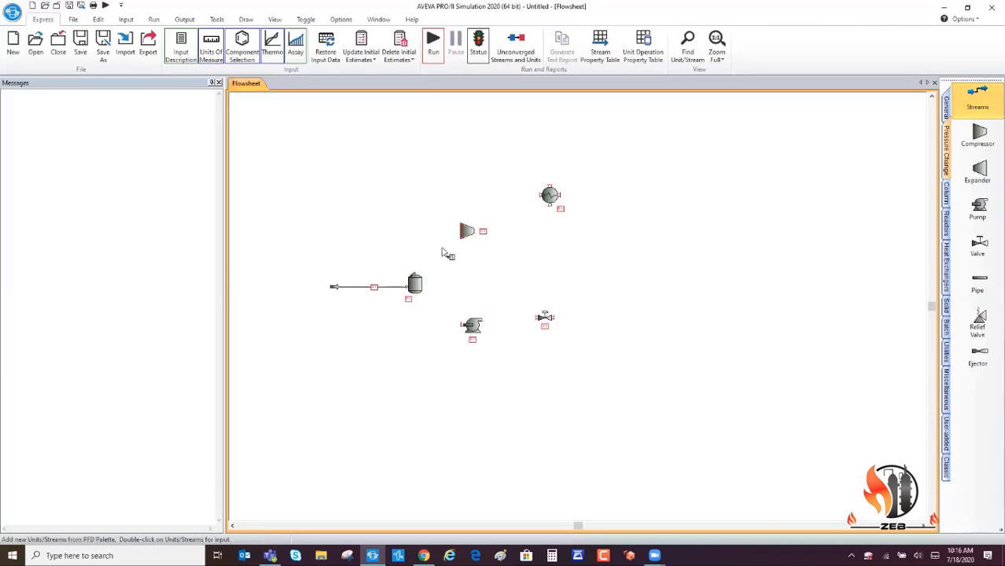
pyautogui.click(467, 235)
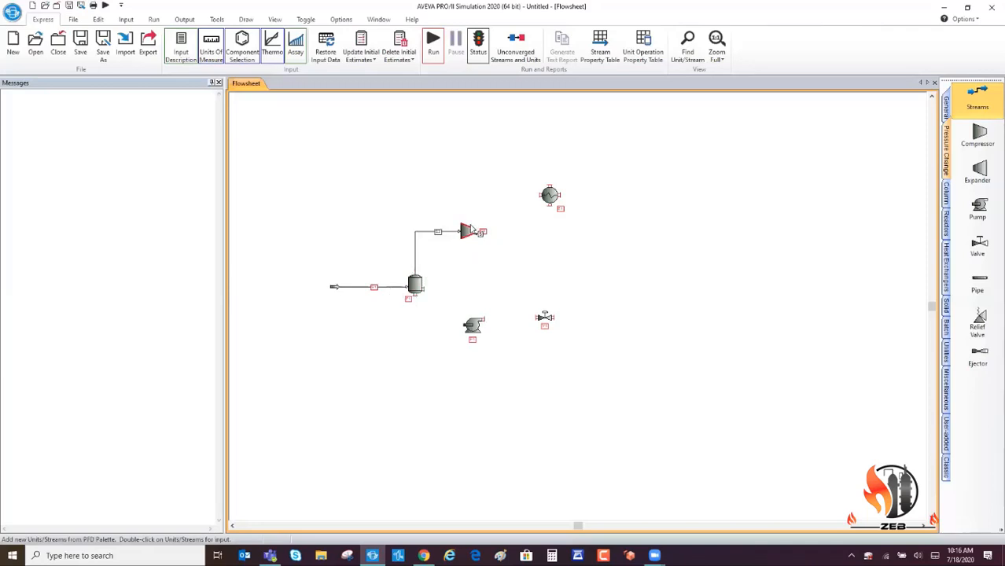
# Connect the compressor outlet to the simple heat exchanger and draw a product stream leaving the exchanger.
pyautogui.click(471, 230)
pyautogui.click(542, 200)
pyautogui.click(560, 196)
pyautogui.click(640, 197)
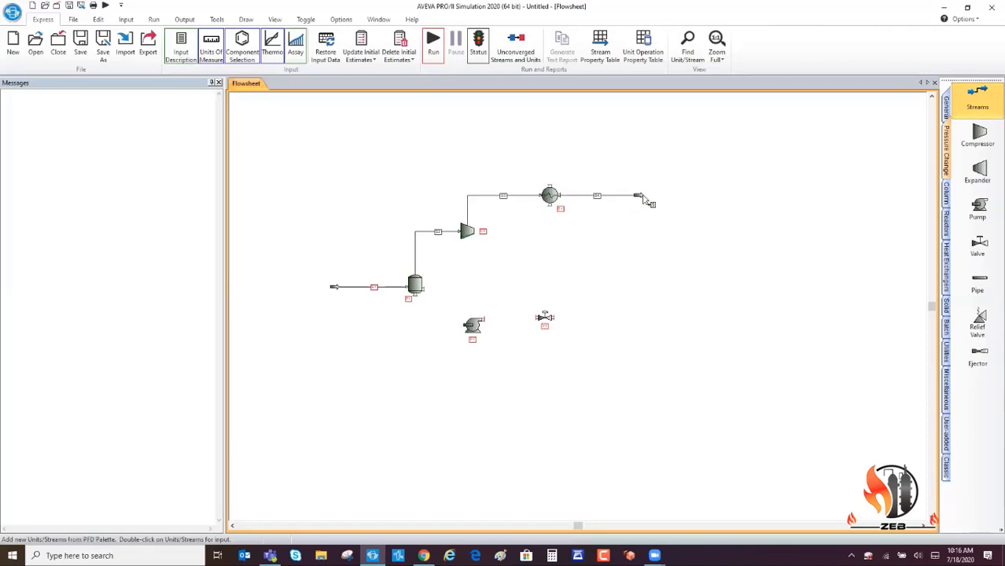
# Connect the flash drum's lower outlet through the pump to the valve and draw a product stream leaving the valve.
pyautogui.click(424, 292)
pyautogui.click(463, 327)
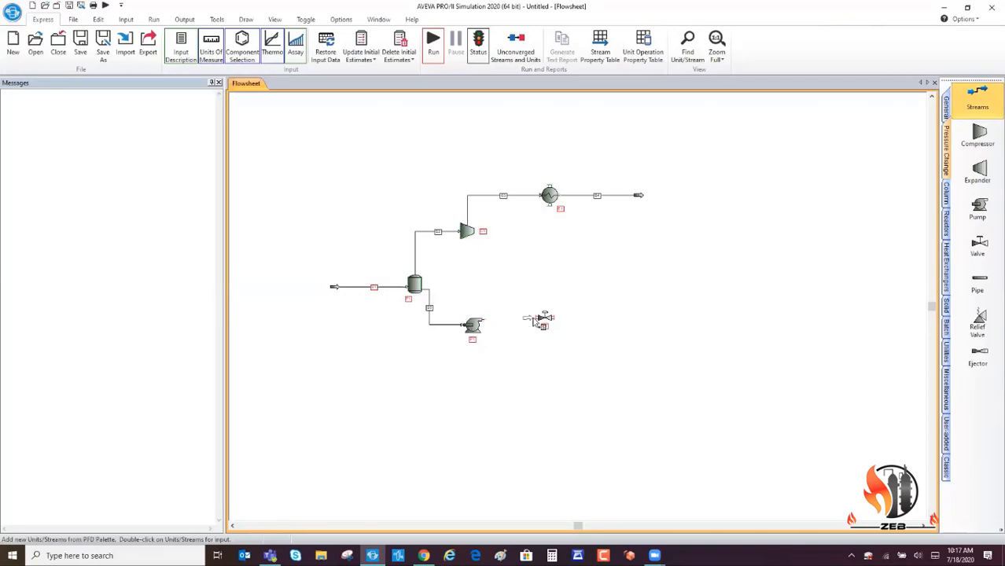
pyautogui.click(536, 320)
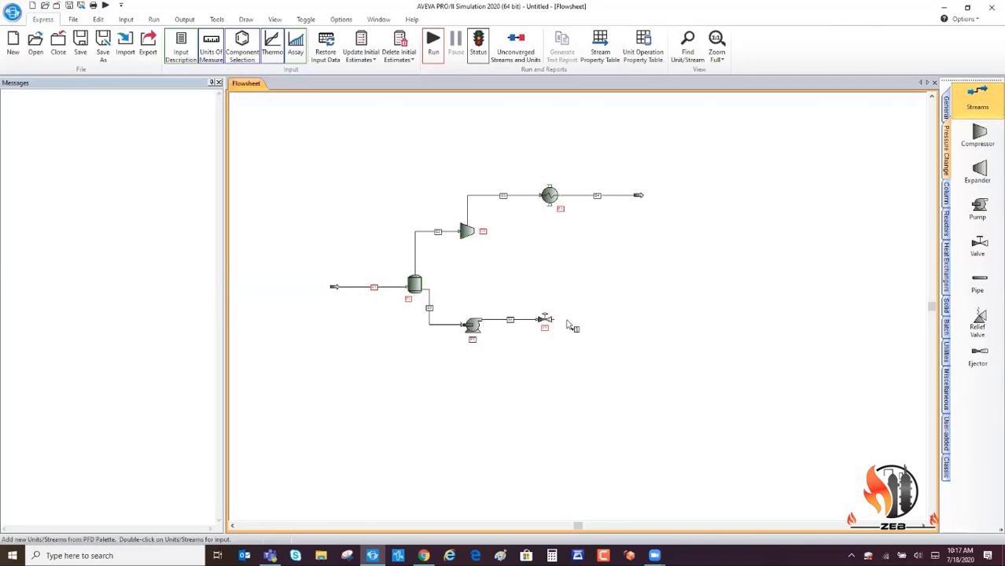
pyautogui.click(622, 321)
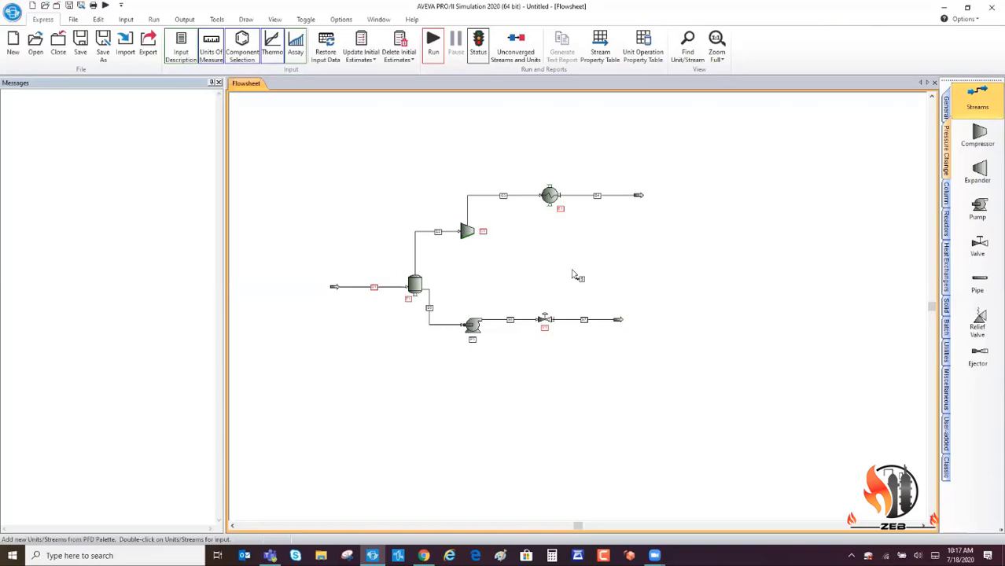
pyautogui.rightClick(498, 271)
pyautogui.click(456, 274)
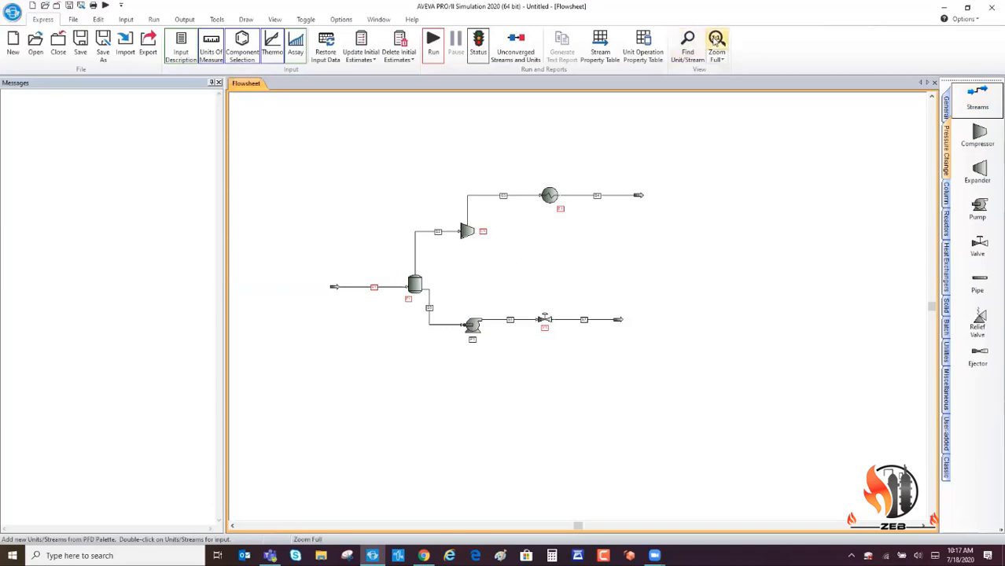
pyautogui.click(717, 41)
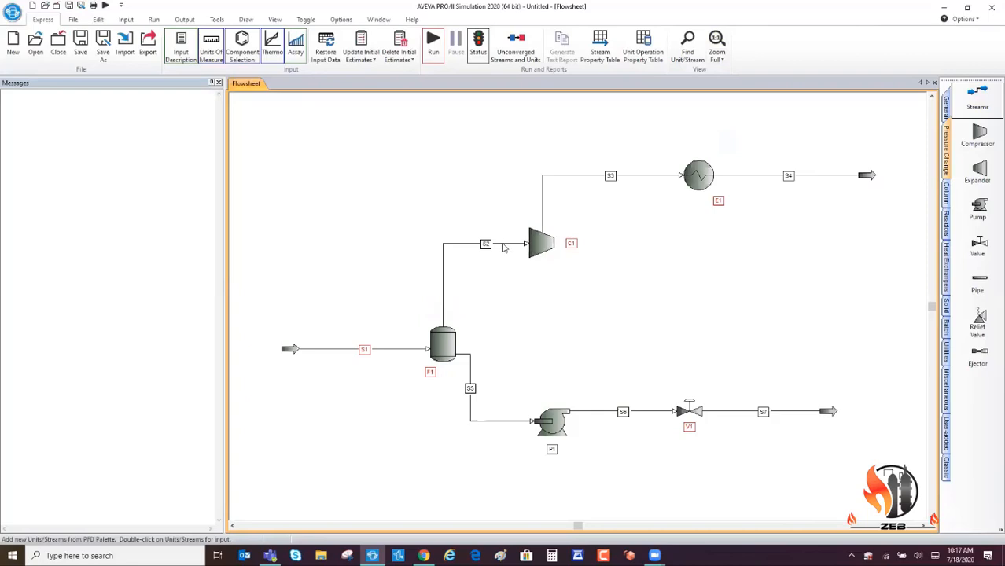
pyautogui.moveTo(503, 248)
pyautogui.moveTo(705, 178)
pyautogui.moveTo(541, 245)
pyautogui.moveTo(746, 182)
pyautogui.click(326, 352)
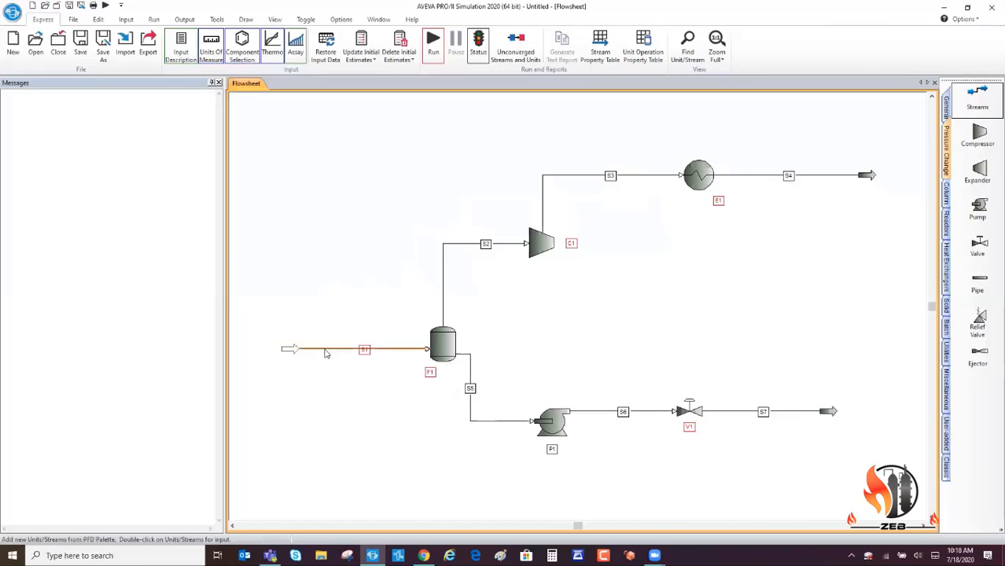
pyautogui.doubleClick(326, 352)
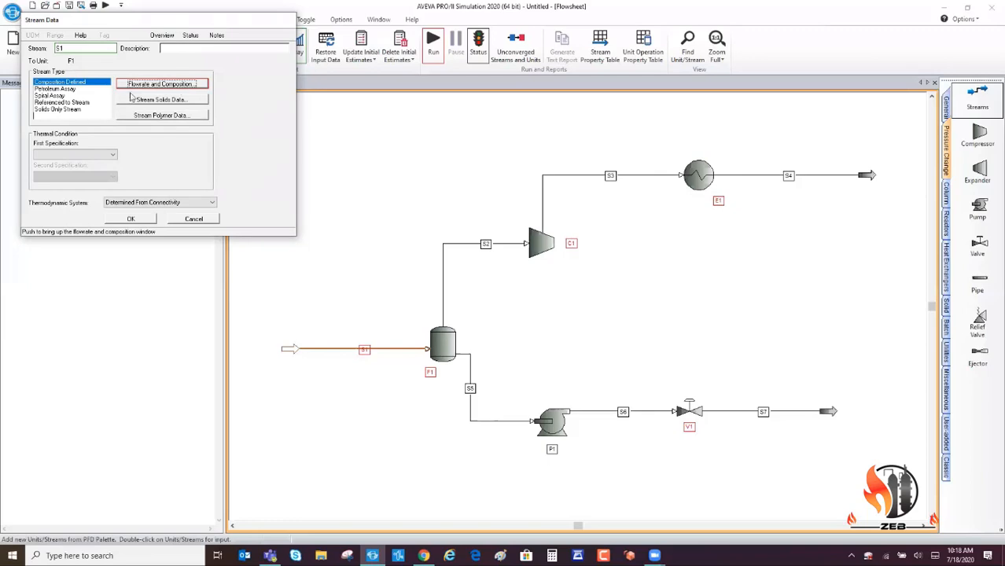
pyautogui.click(155, 85)
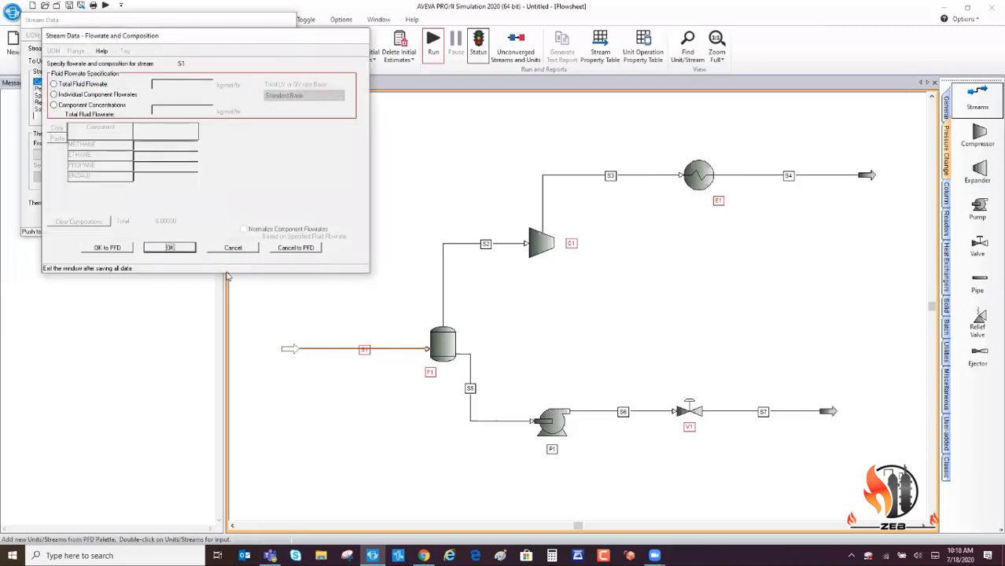
pyautogui.click(234, 249)
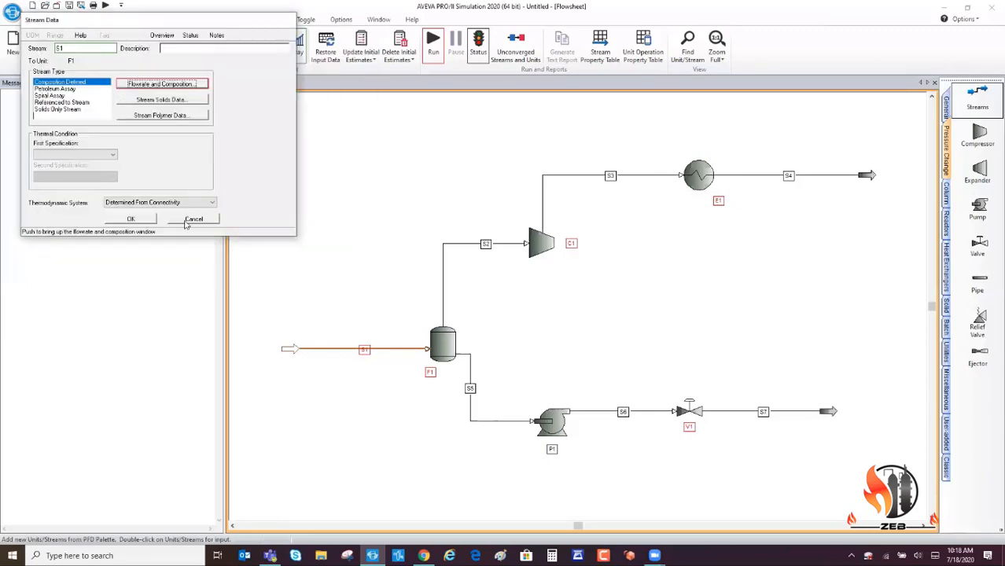
pyautogui.click(189, 220)
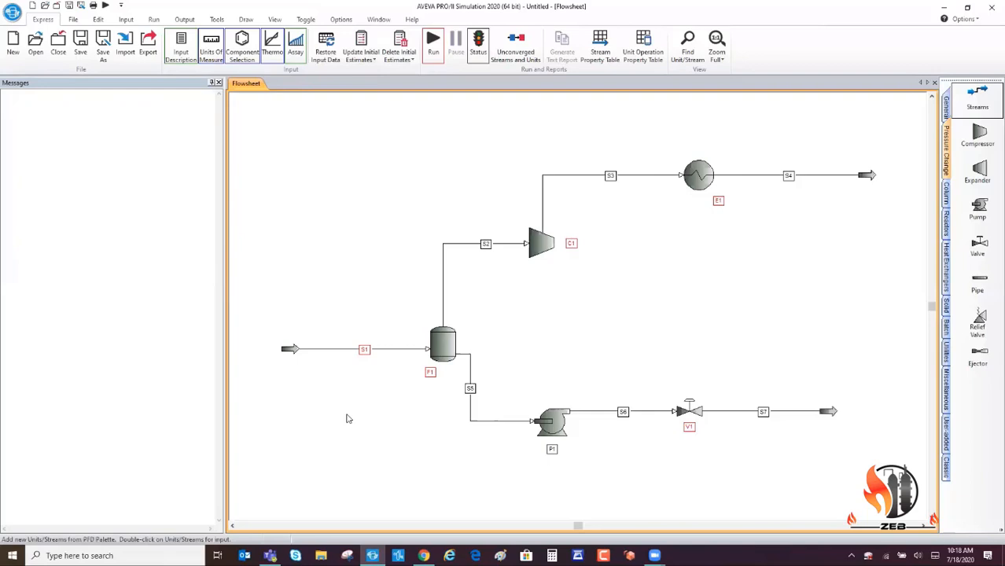
# Specify the total fluid flowrate of feed stream S1 as 100 kg-mol/hr.
pyautogui.click(343, 350)
pyautogui.doubleClick(343, 352)
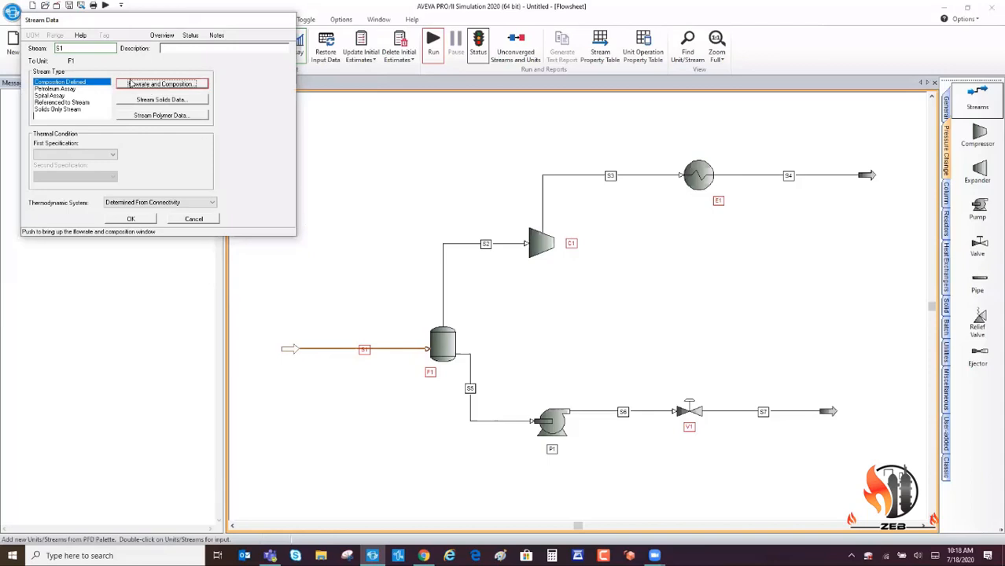
pyautogui.click(155, 86)
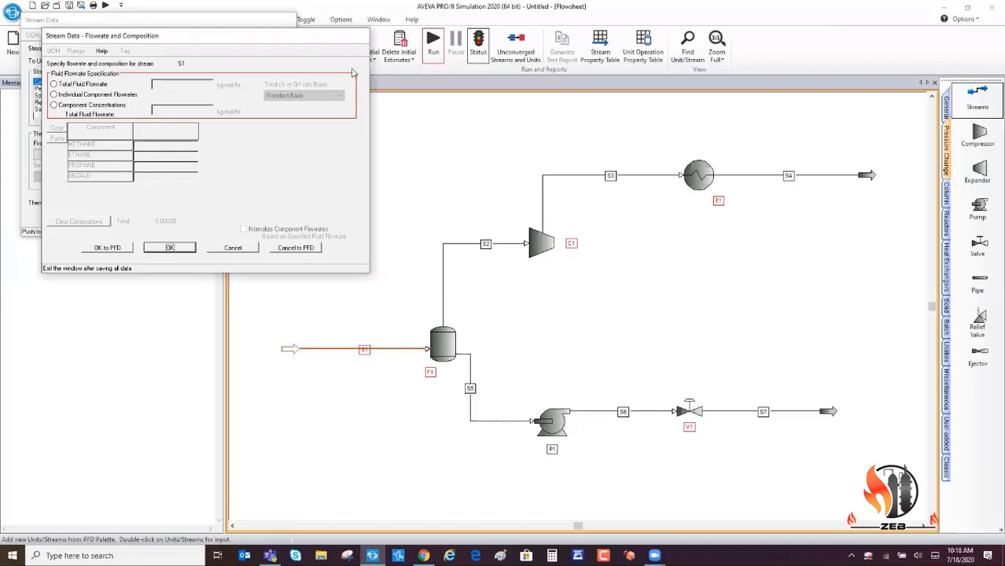
pyautogui.click(54, 84)
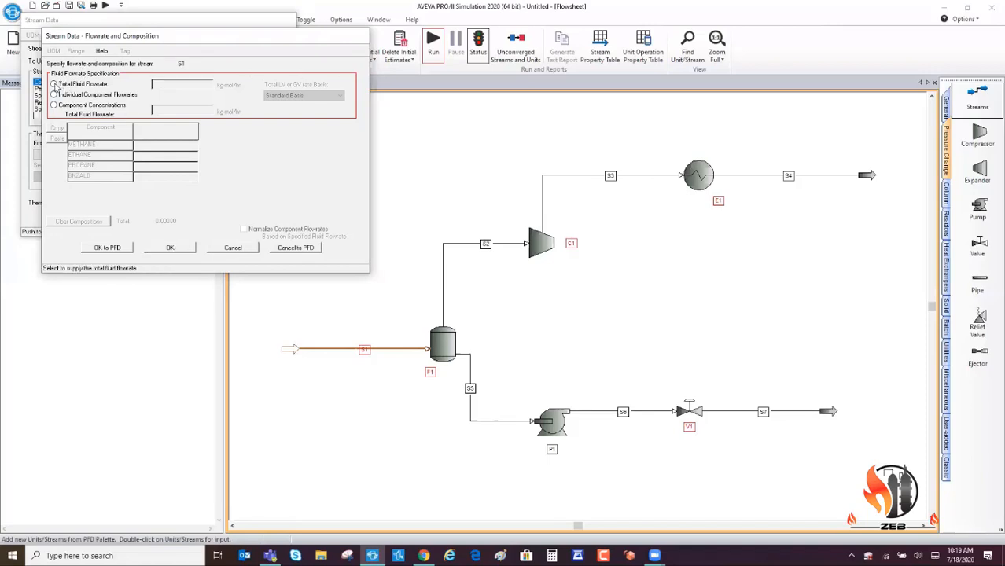
pyautogui.click(195, 83)
pyautogui.write('1000')
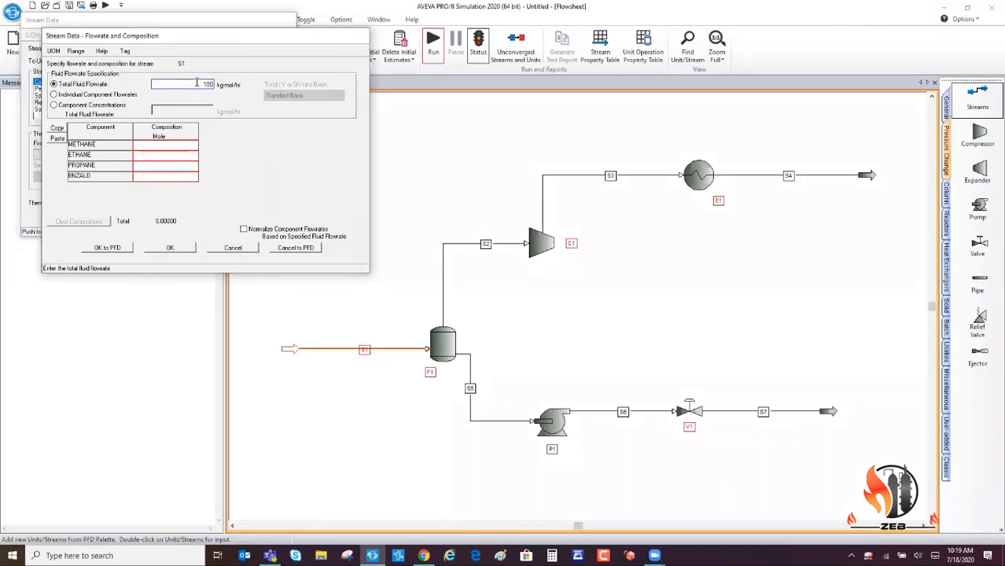
# Enter the feed composition as methane 0.4, ethane 0.3, propane 0.2 and BNZALD 0.1.
pyautogui.click(188, 146)
pyautogui.write('0.4')
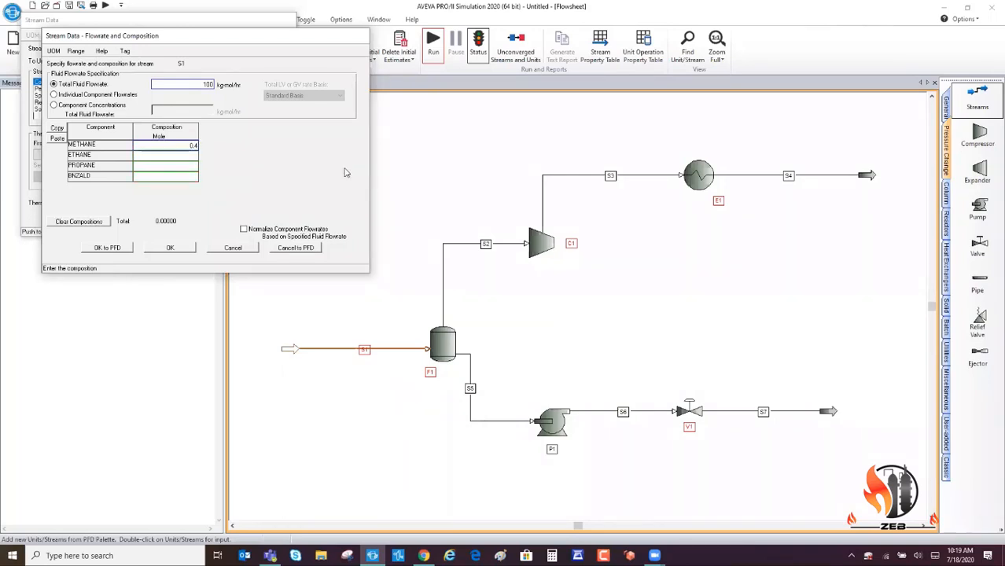
pyautogui.press('Return')
pyautogui.write('0.3')
pyautogui.press('Return')
pyautogui.write('0.')
pyautogui.write('0')
pyautogui.press('Tab')
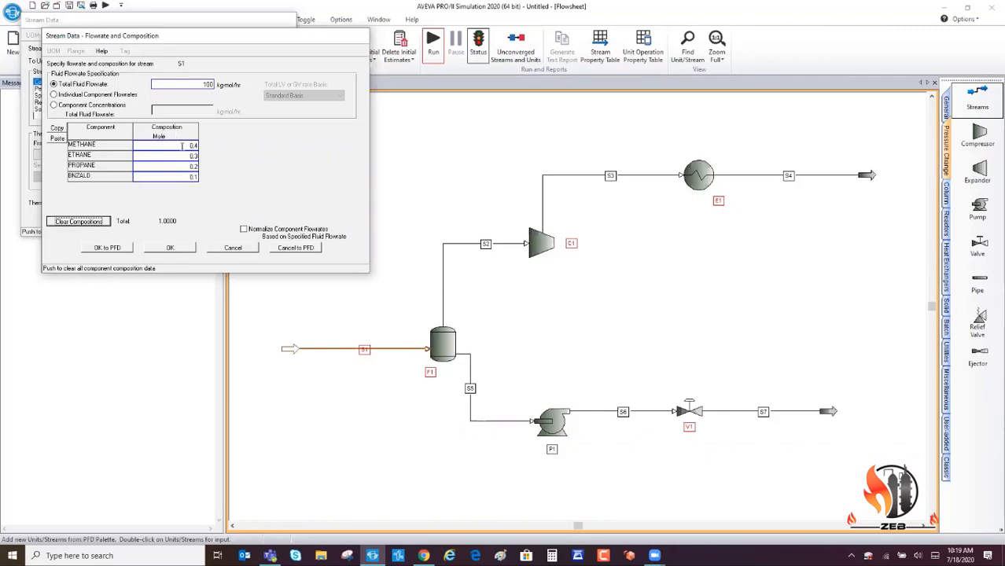
# Change the basis of the feed composition to Mass without converting the entered values.
pyautogui.click(180, 144)
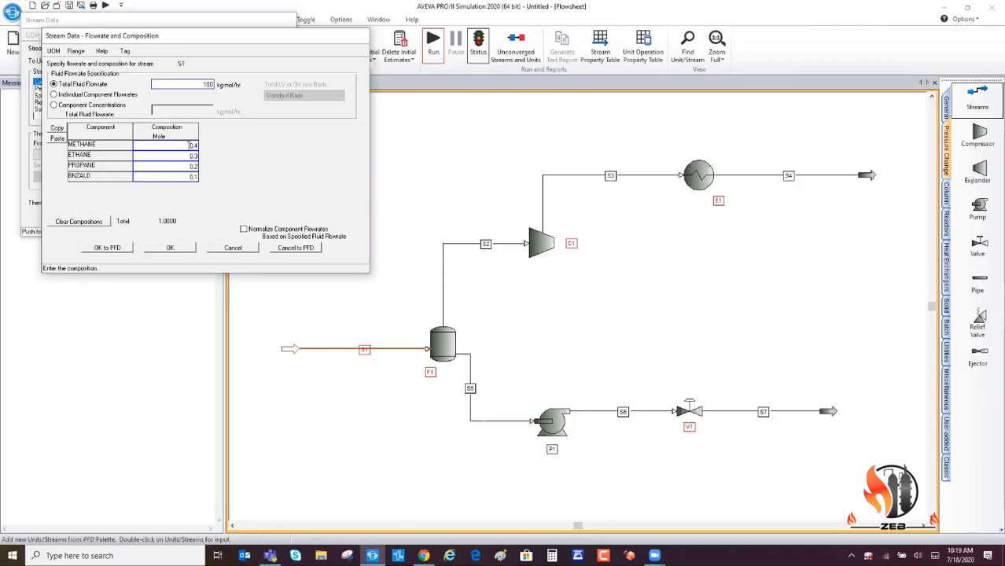
pyautogui.click(53, 51)
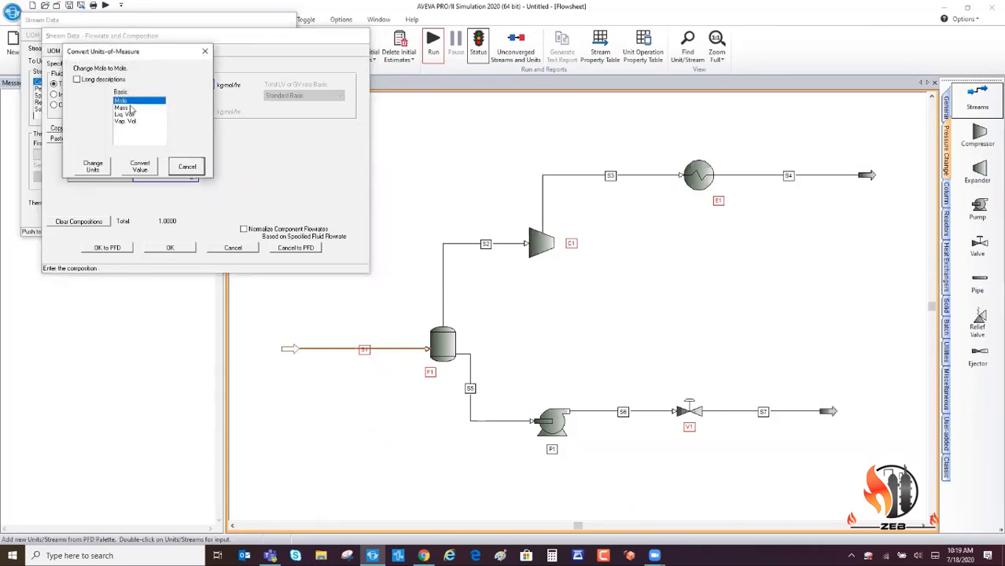
pyautogui.click(121, 107)
pyautogui.click(92, 164)
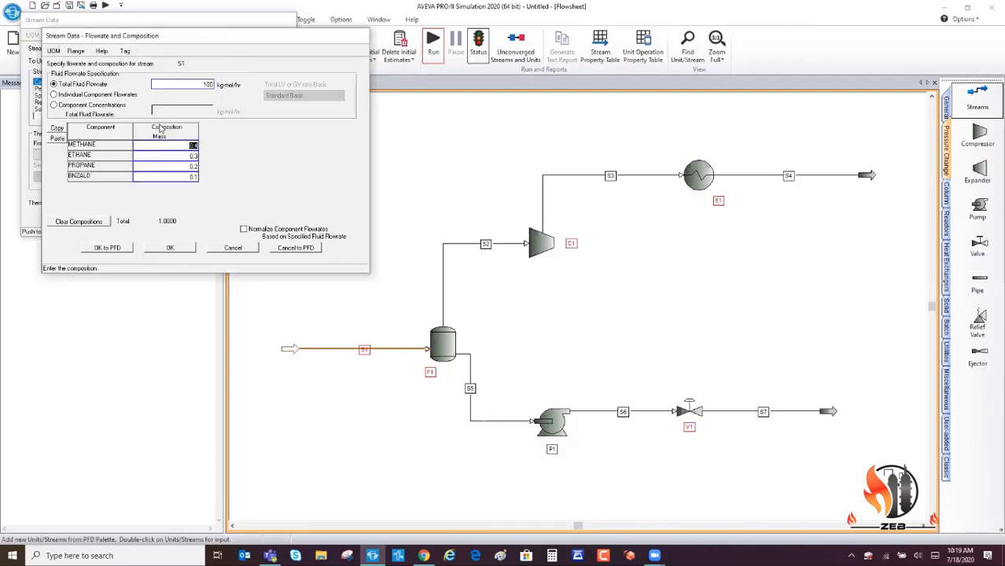
pyautogui.click(201, 84)
pyautogui.click(53, 52)
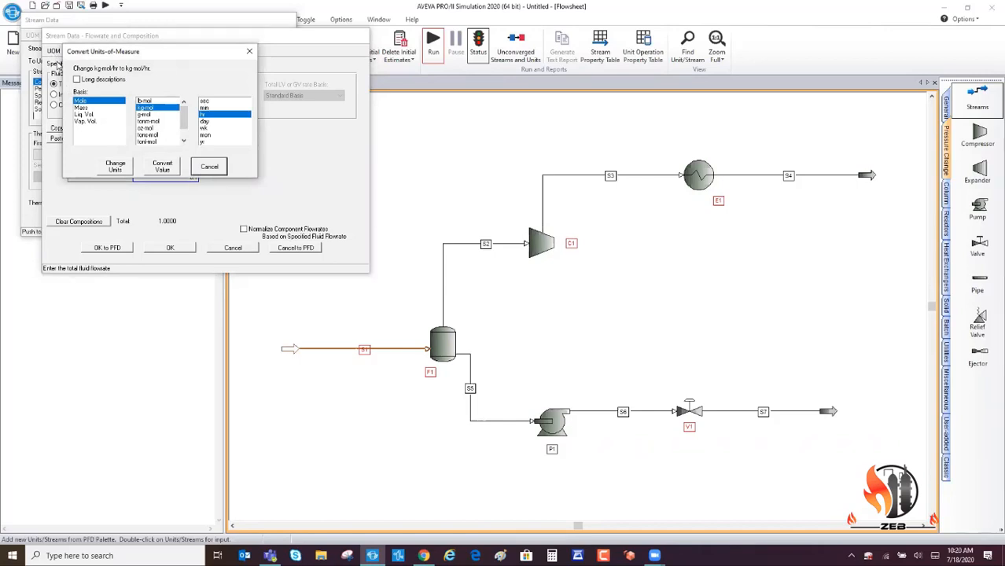
pyautogui.click(89, 116)
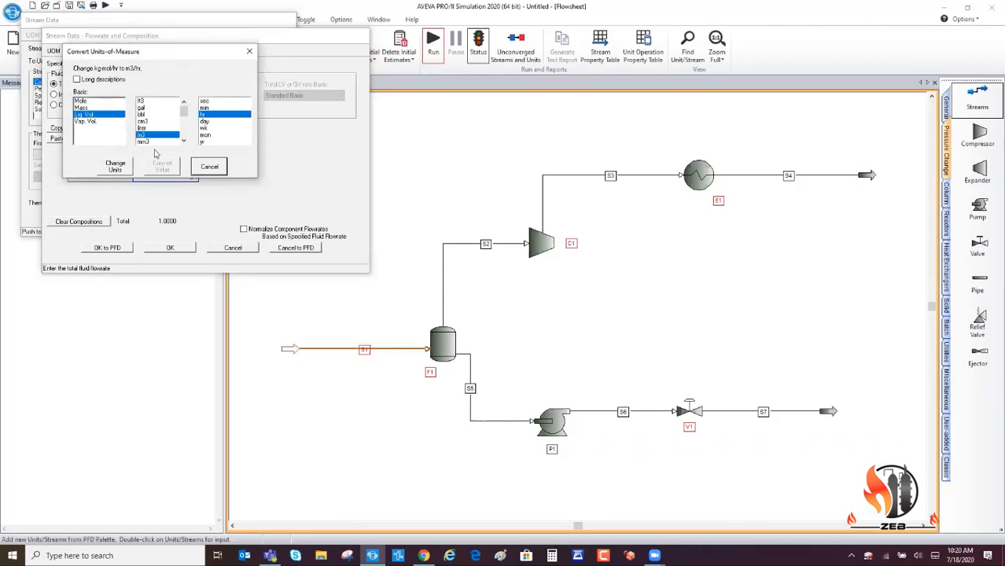
pyautogui.click(208, 167)
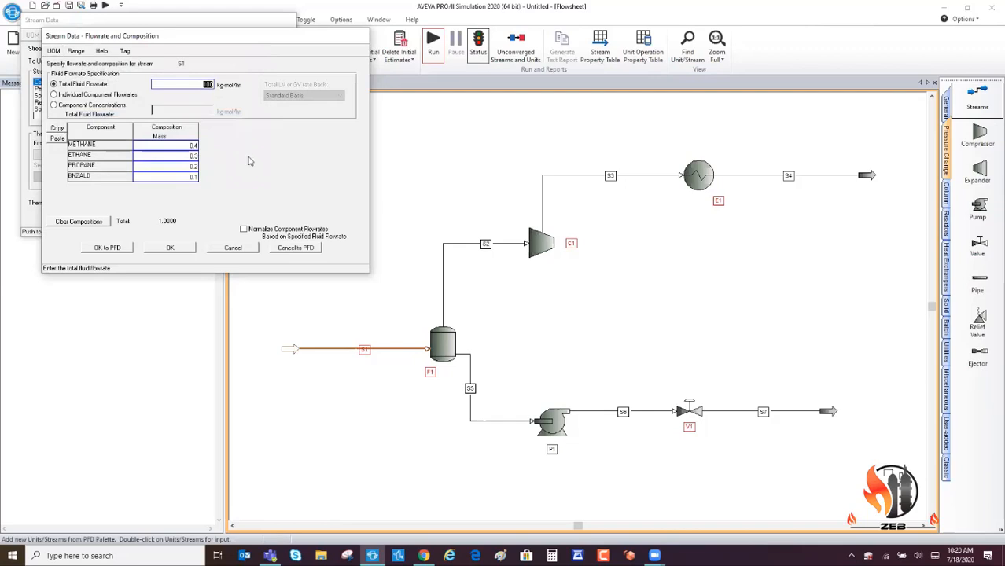
# Save the flowrate and composition of stream S1 and reopen them to check the entries, keeping the data.
pyautogui.click(116, 246)
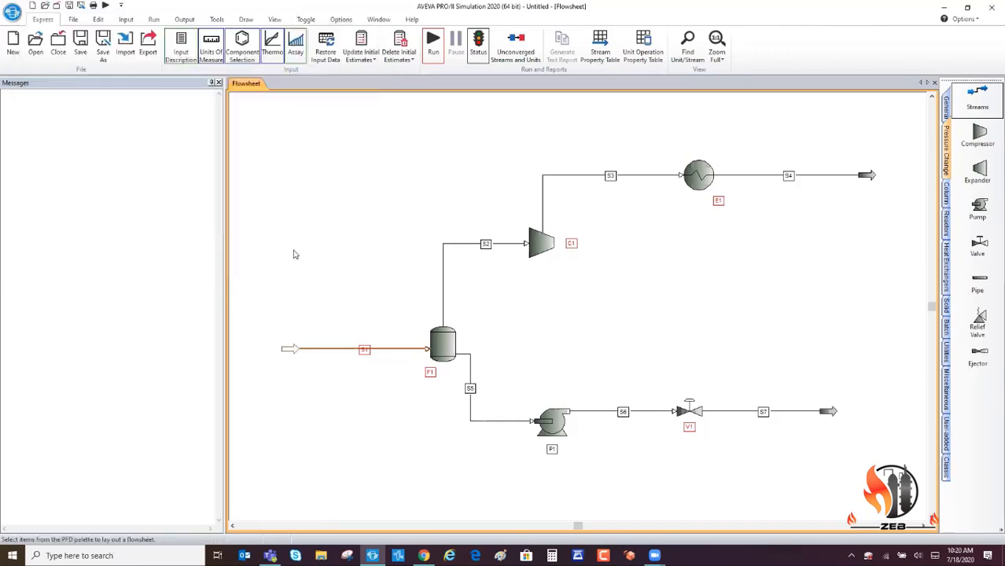
pyautogui.doubleClick(337, 354)
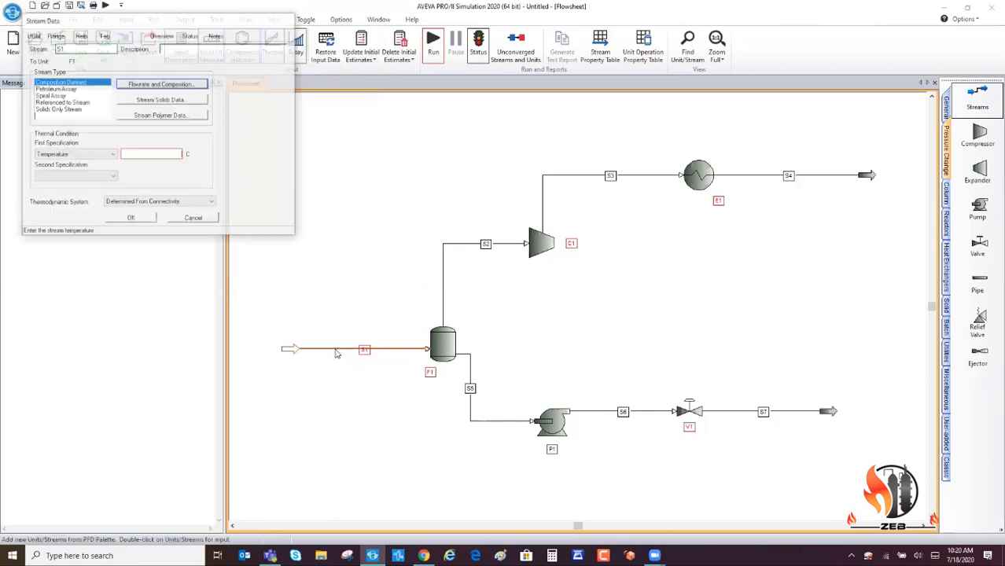
pyautogui.click(154, 87)
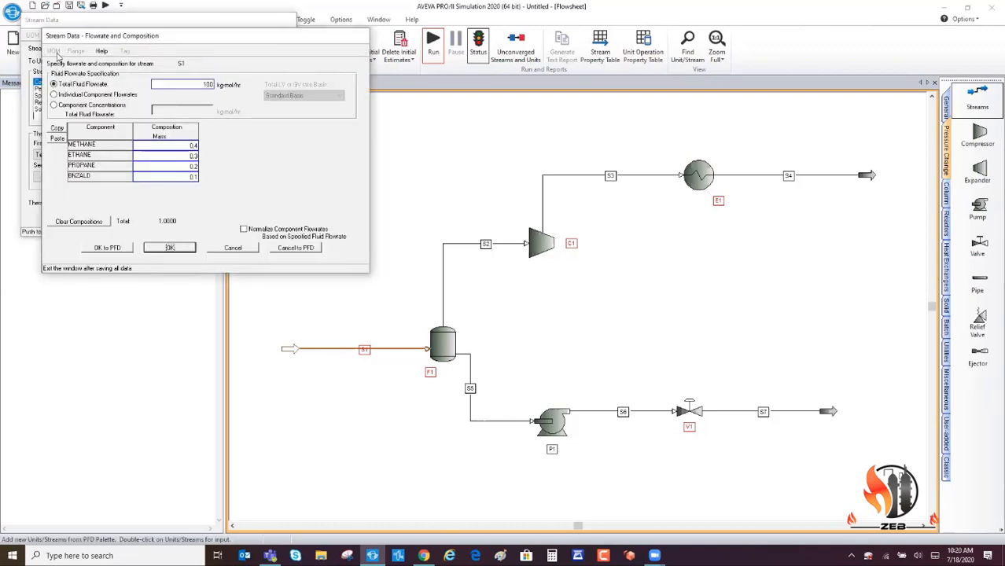
pyautogui.click(196, 84)
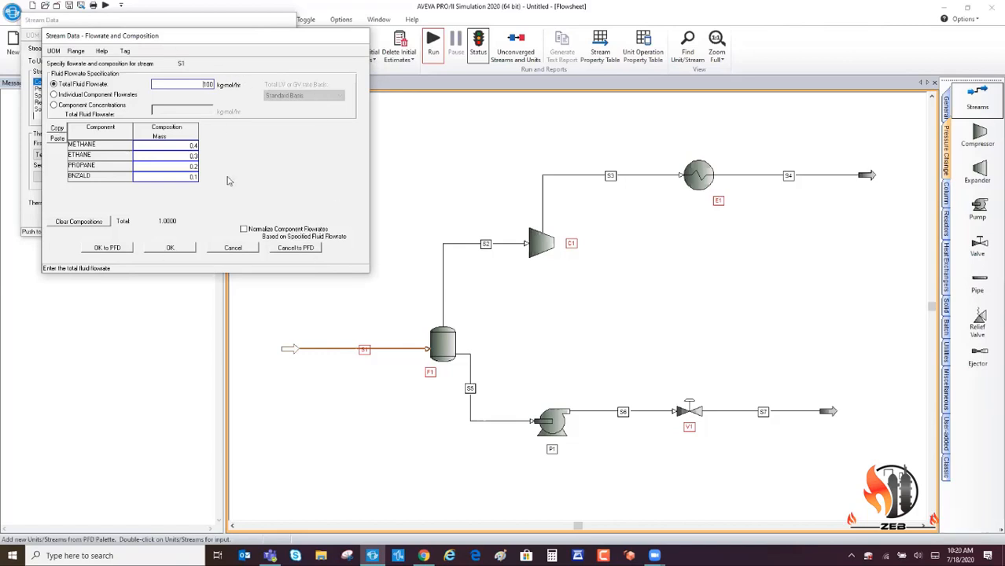
pyautogui.click(175, 249)
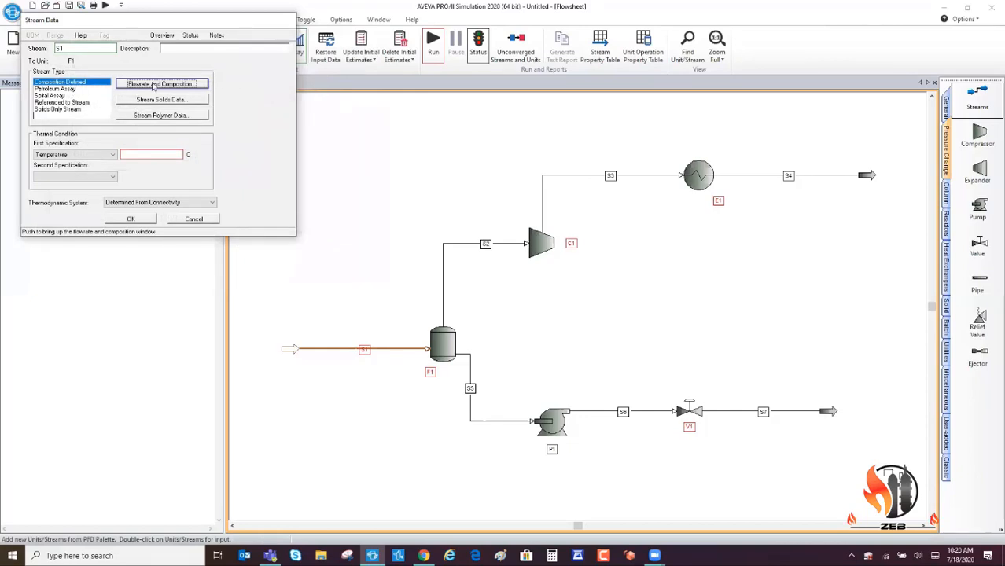
# Set the thermal condition of stream S1 to a pressure of 500 kPa, with temperature as the second specification.
pyautogui.click(155, 157)
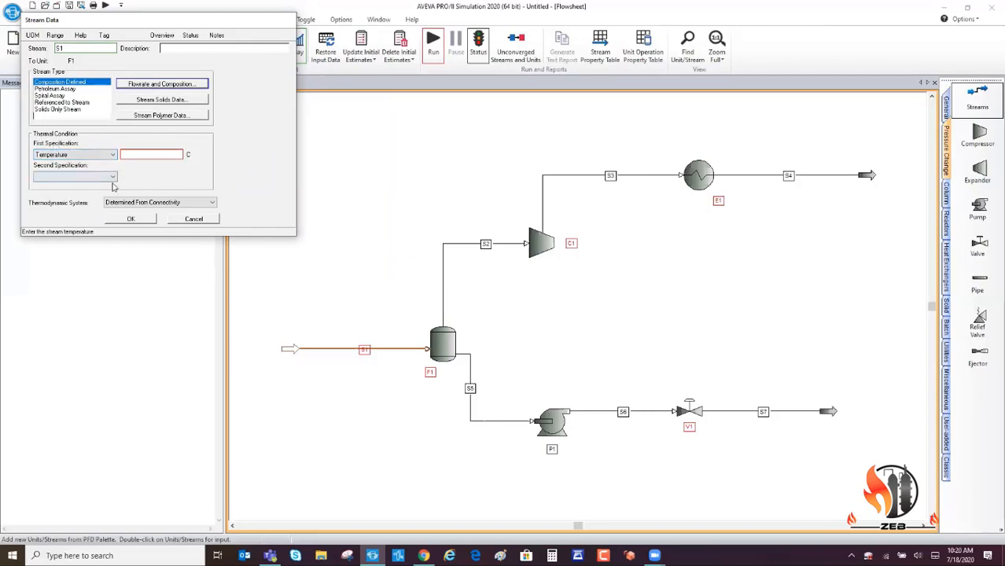
pyautogui.click(113, 155)
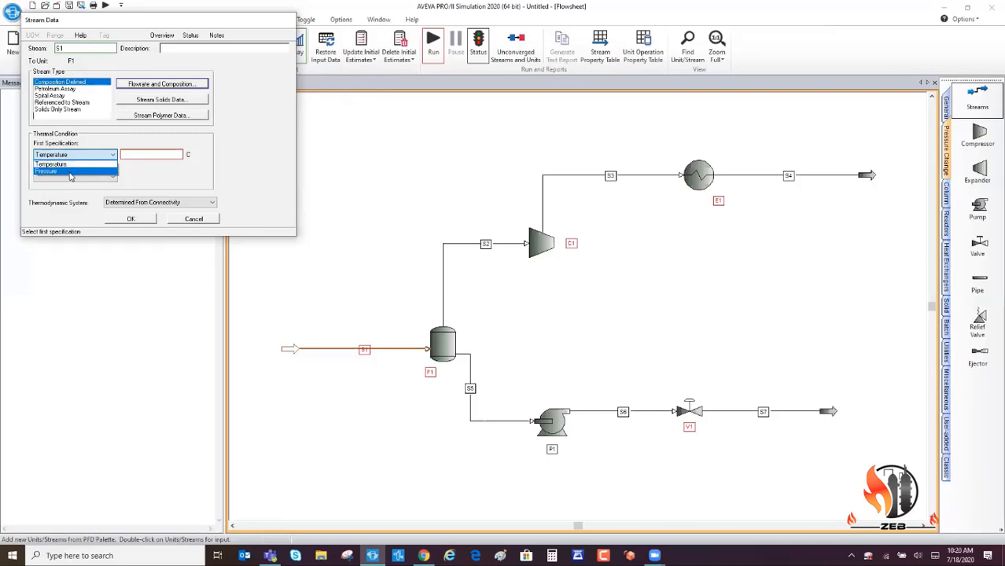
pyautogui.click(70, 171)
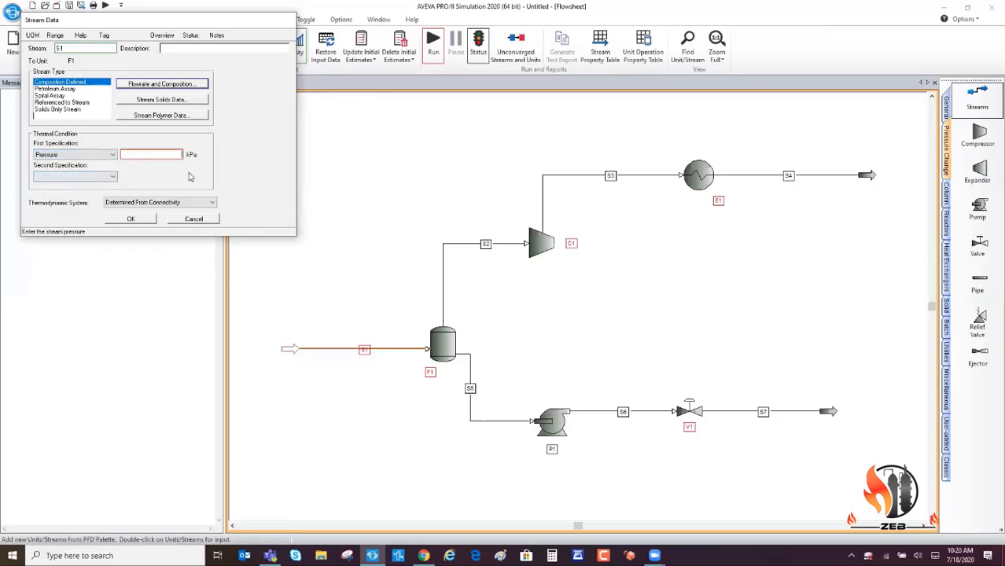
pyautogui.write('500')
pyautogui.press('Tab')
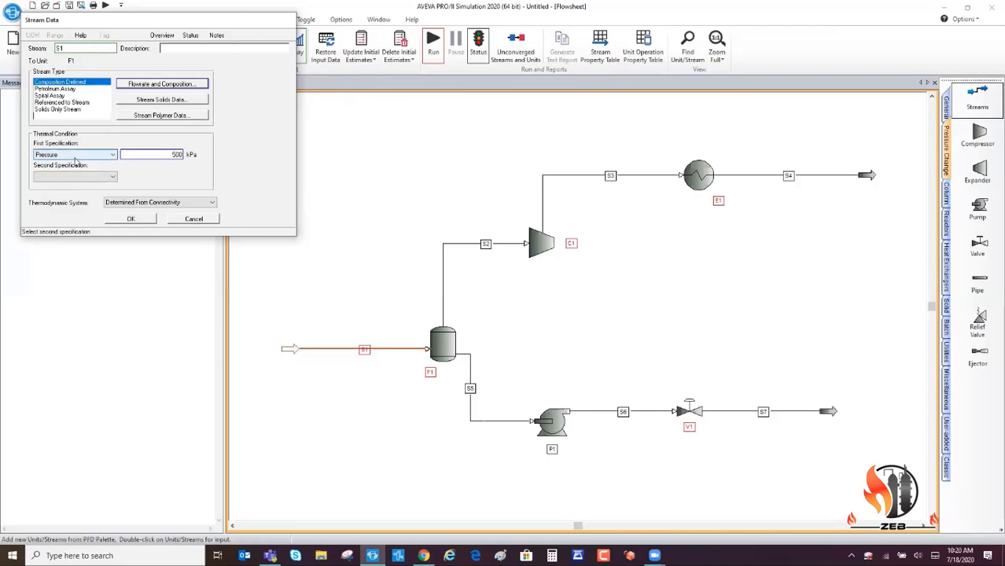
pyautogui.click(112, 179)
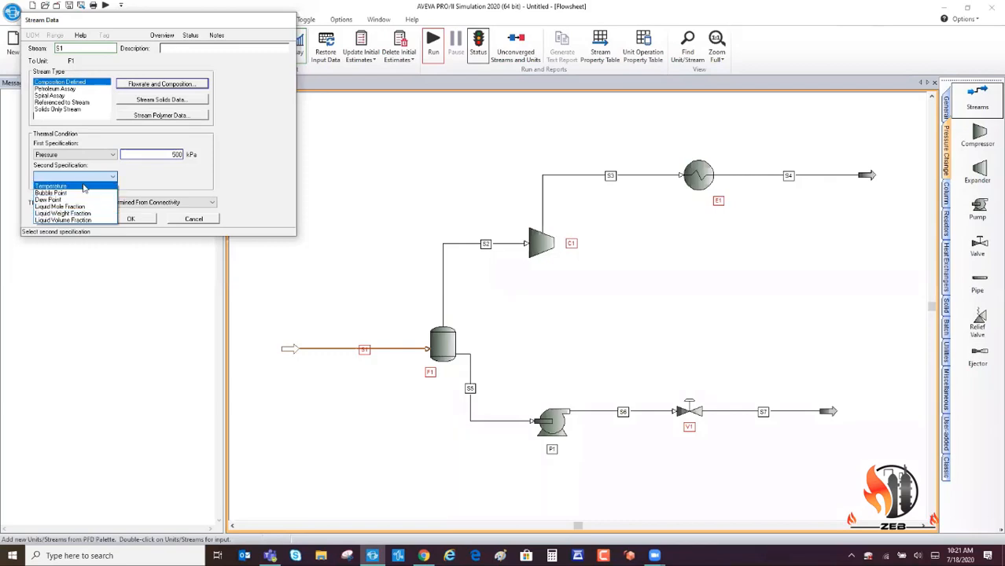
pyautogui.click(84, 186)
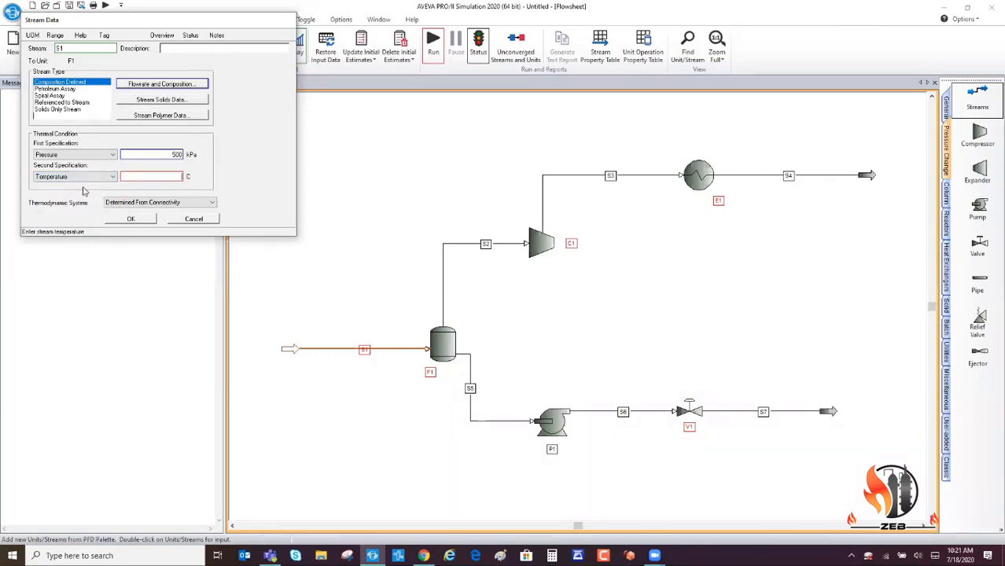
pyautogui.click(129, 218)
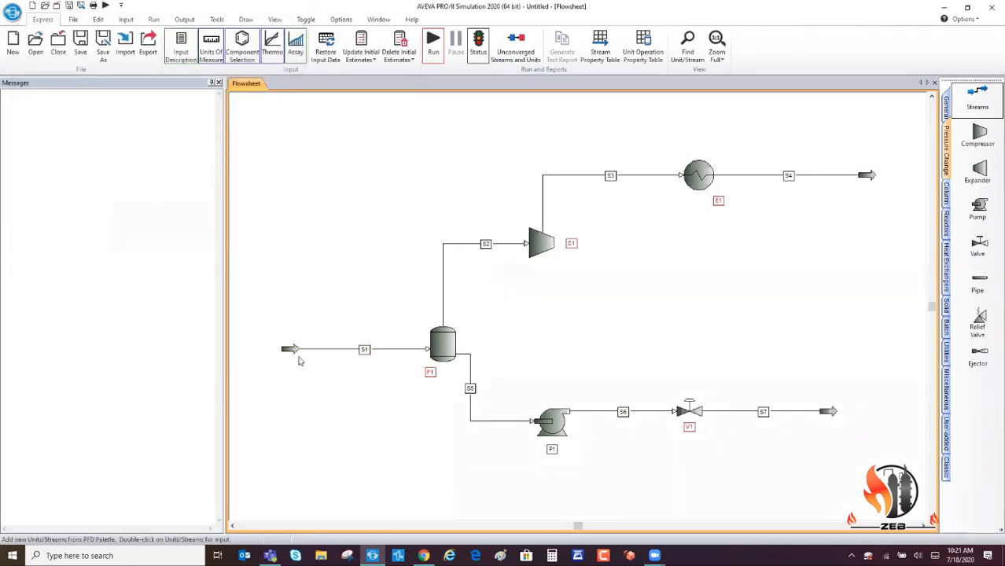
# Review the performance specification options of pump P1 and leave them without saving changes.
pyautogui.moveTo(337, 357)
pyautogui.moveTo(700, 174)
pyautogui.doubleClick(551, 425)
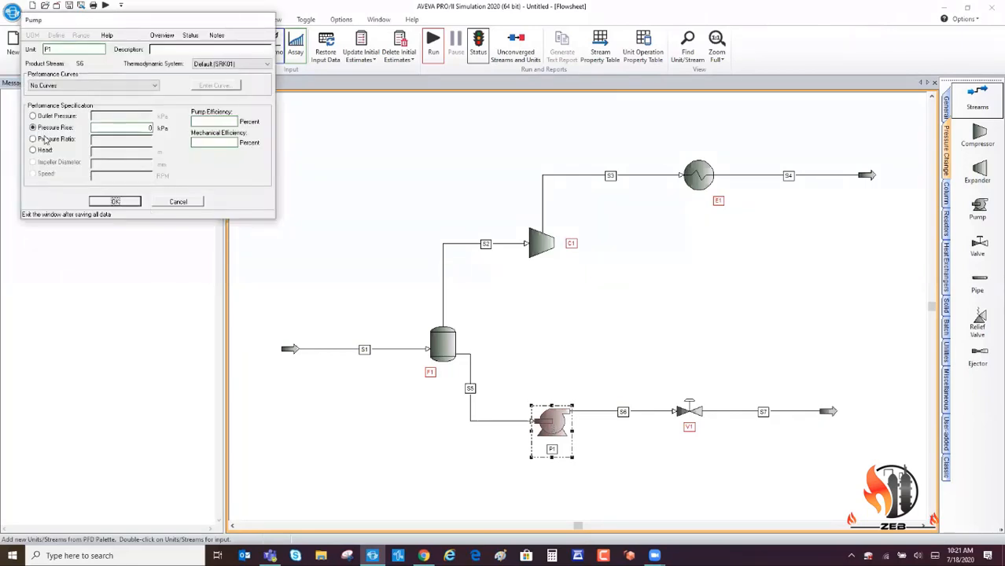
pyautogui.click(183, 203)
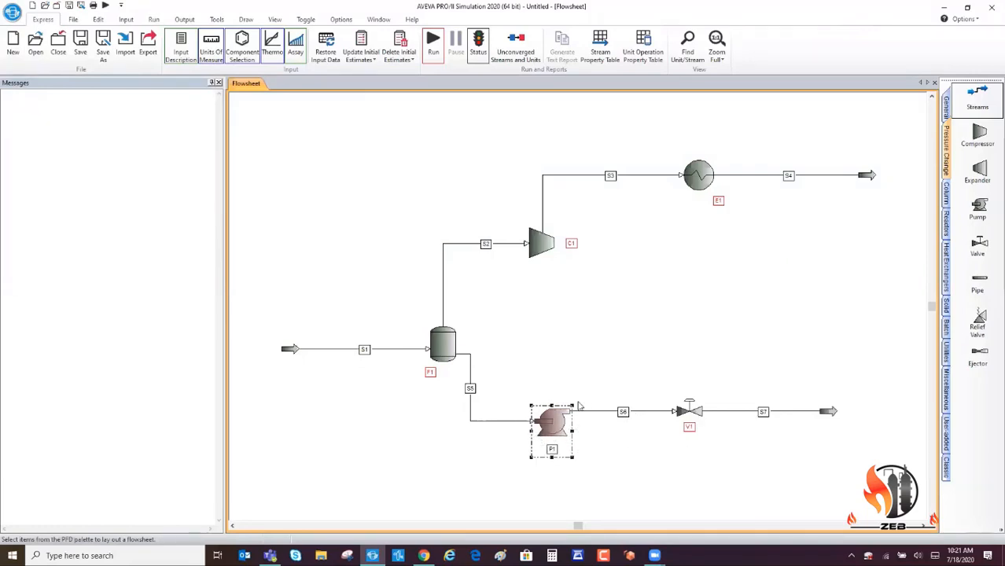
pyautogui.click(553, 382)
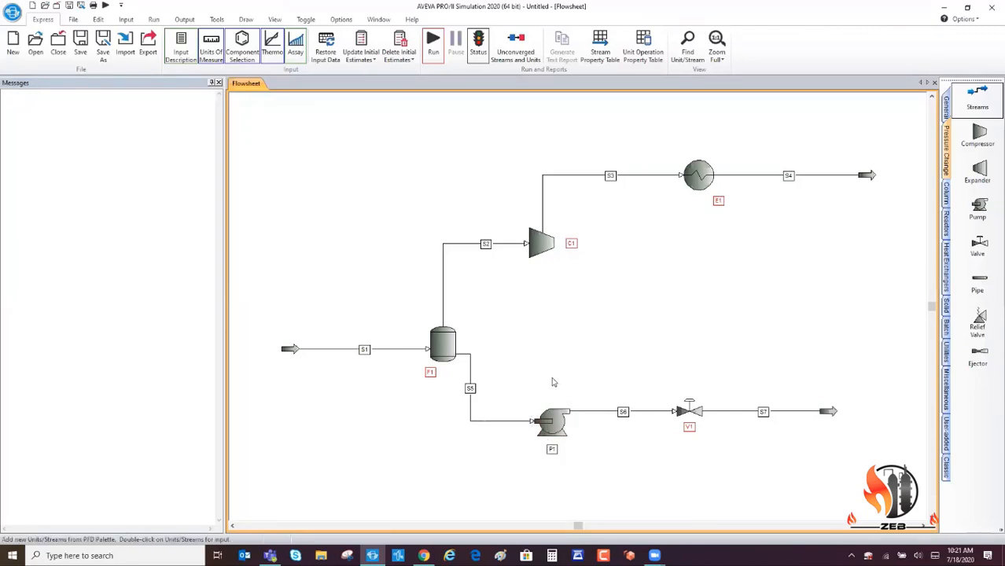
# Set the second specification of flash drum F1 to the unit specification Duty.
pyautogui.doubleClick(444, 345)
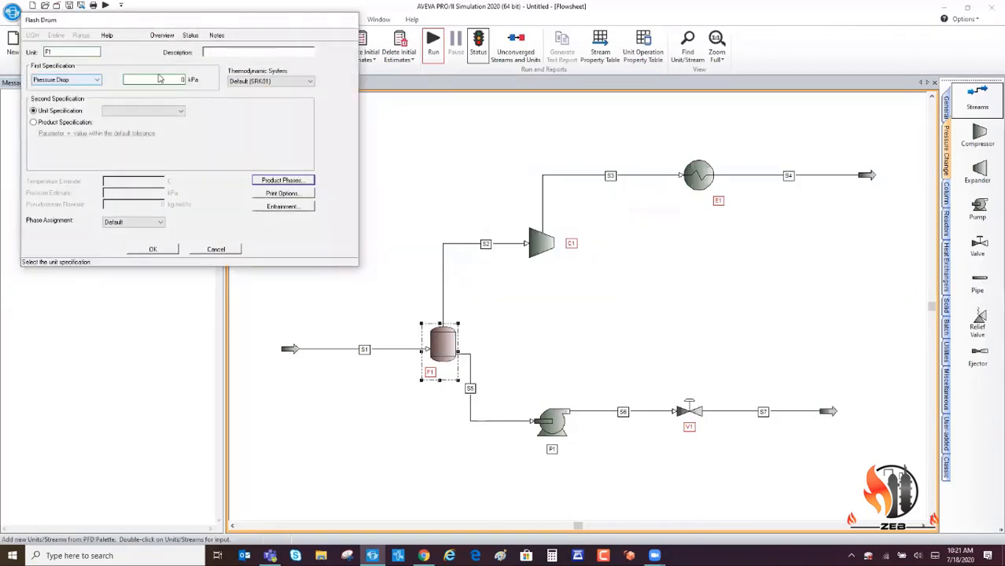
pyautogui.click(140, 111)
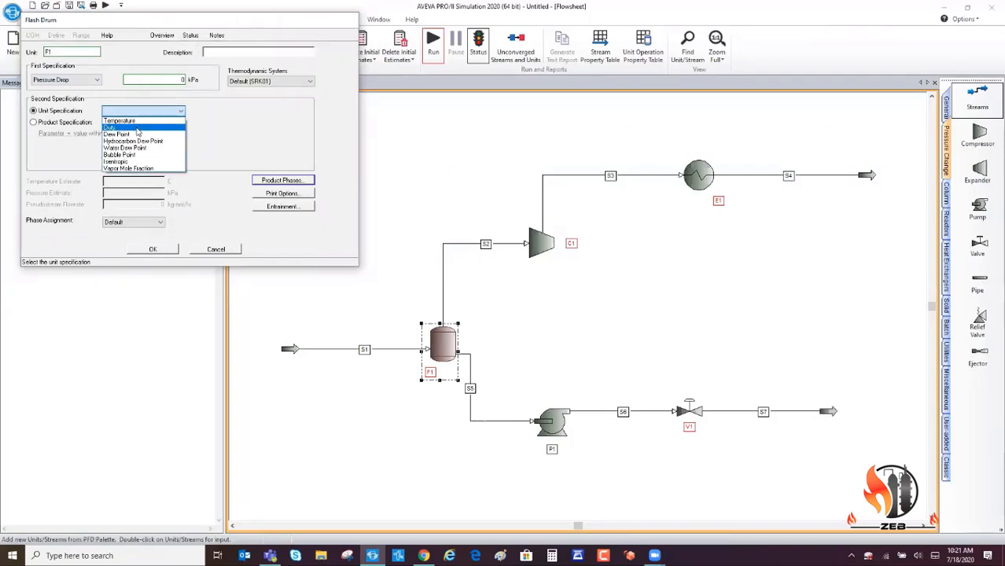
pyautogui.click(126, 127)
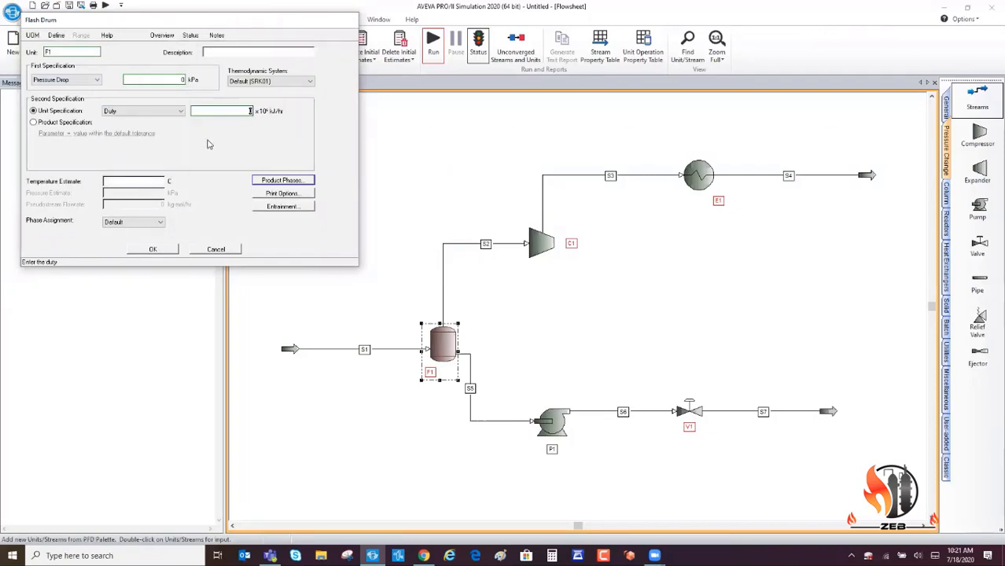
pyautogui.click(154, 249)
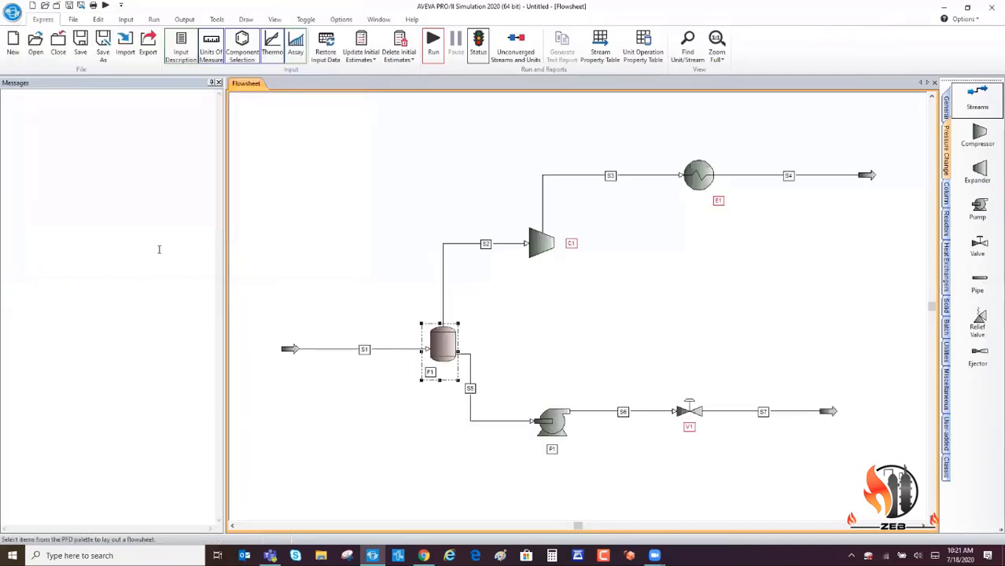
pyautogui.click(321, 235)
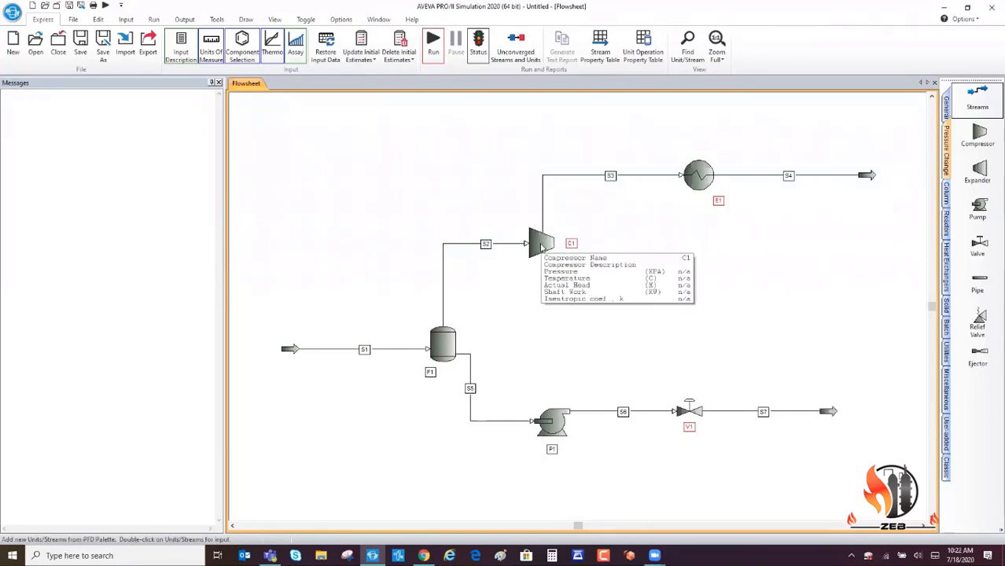
# Specify compressor C1 with a pressure ratio of 4 and an adiabatic efficiency of 75 percent.
pyautogui.doubleClick(541, 245)
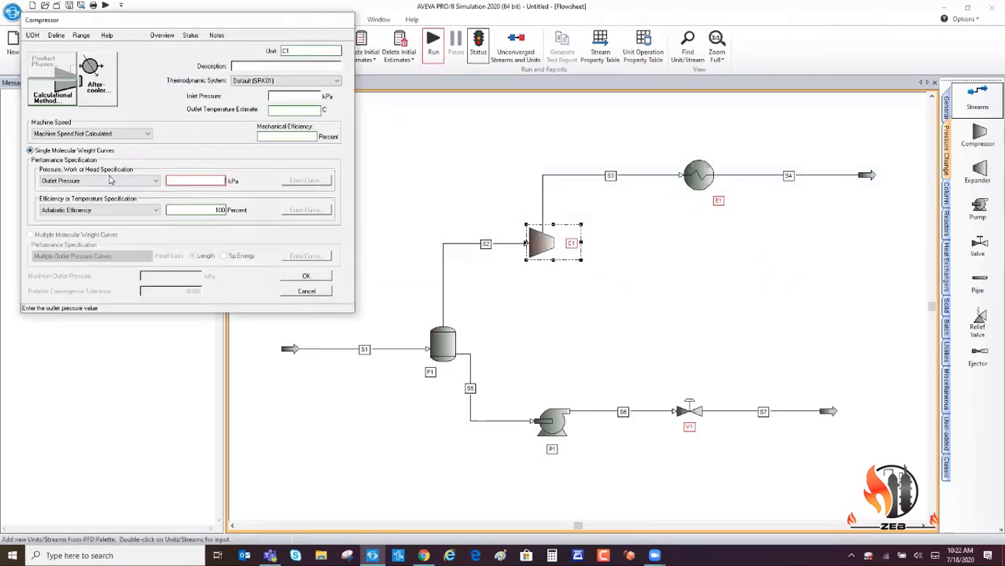
pyautogui.click(122, 182)
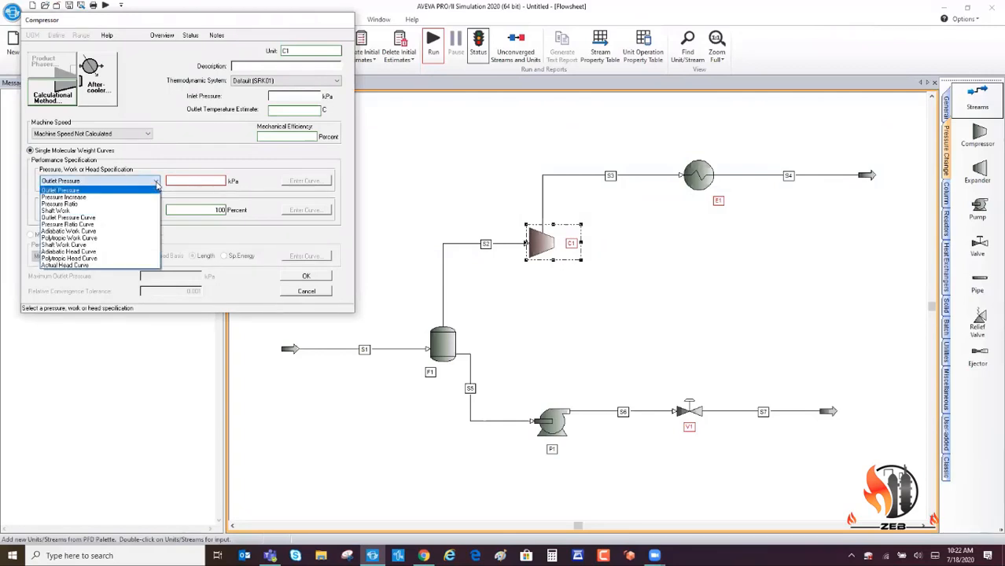
pyautogui.click(92, 204)
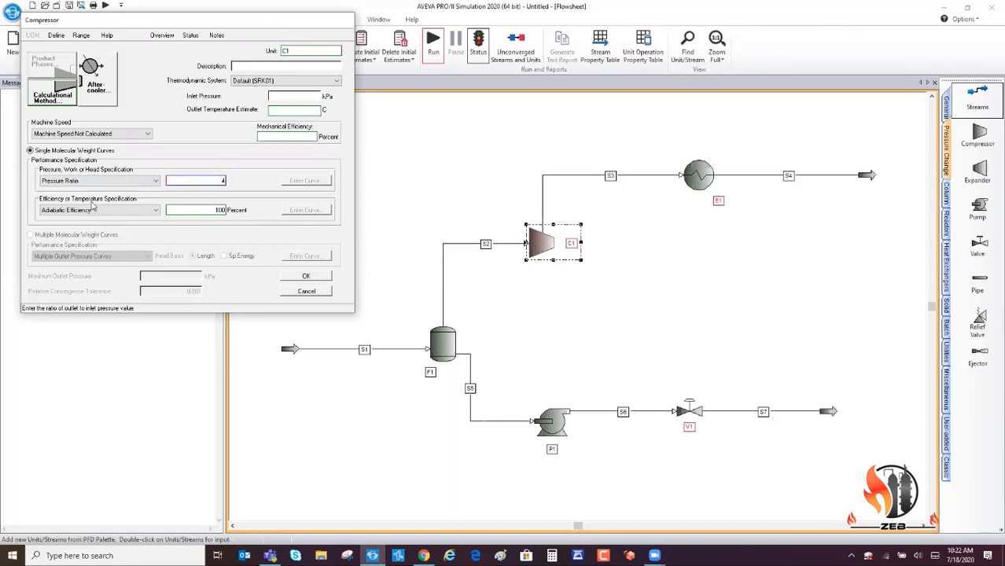
pyautogui.click(203, 210)
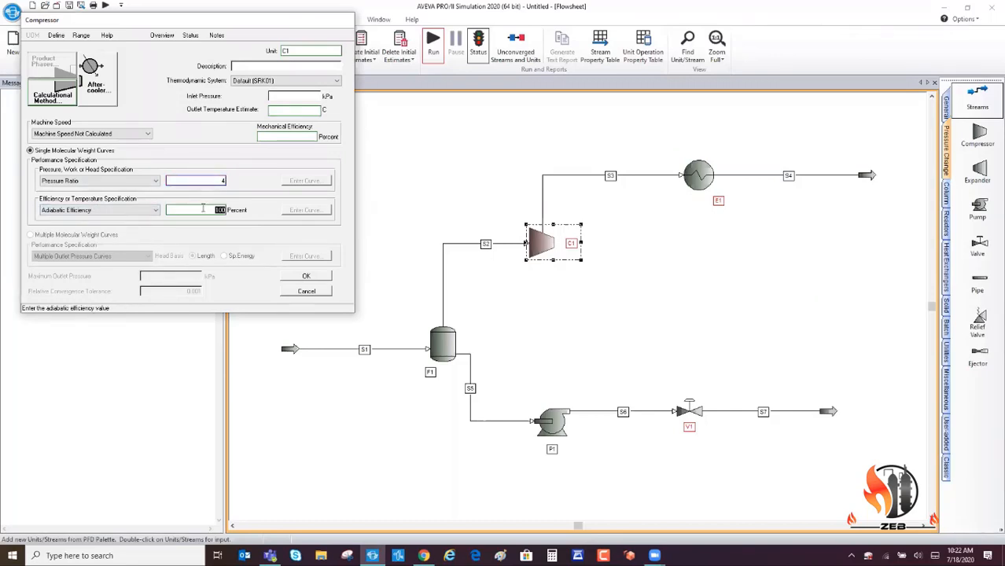
pyautogui.write('75')
pyautogui.click(306, 277)
pyautogui.click(324, 280)
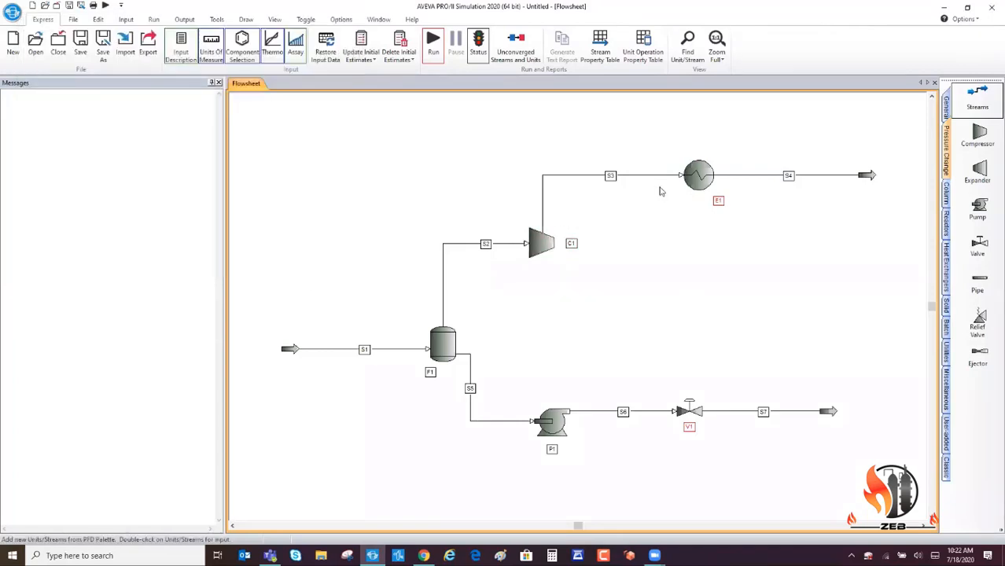
# Specify heat exchanger E1 with a hot product temperature of 25 C.
pyautogui.doubleClick(702, 179)
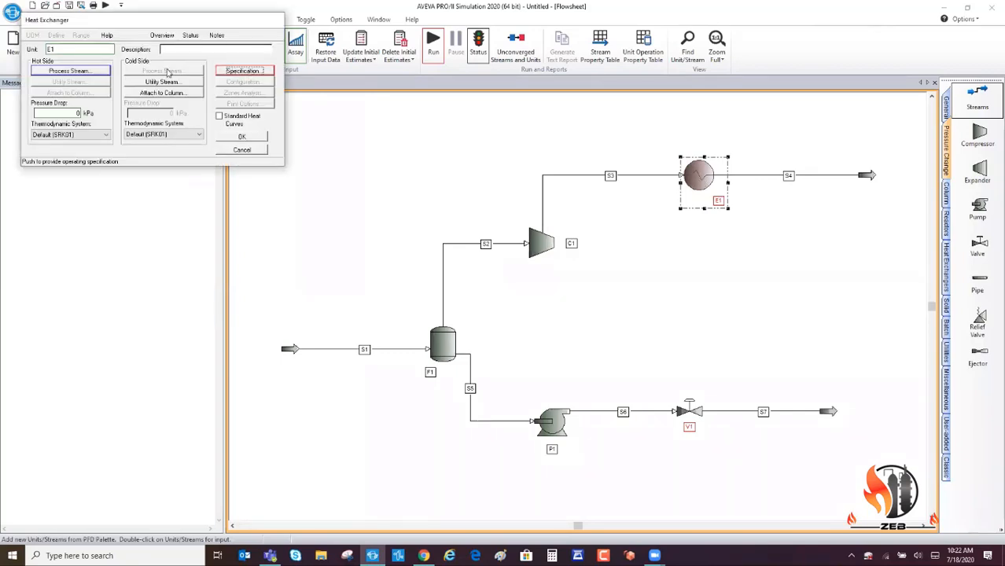
pyautogui.click(244, 72)
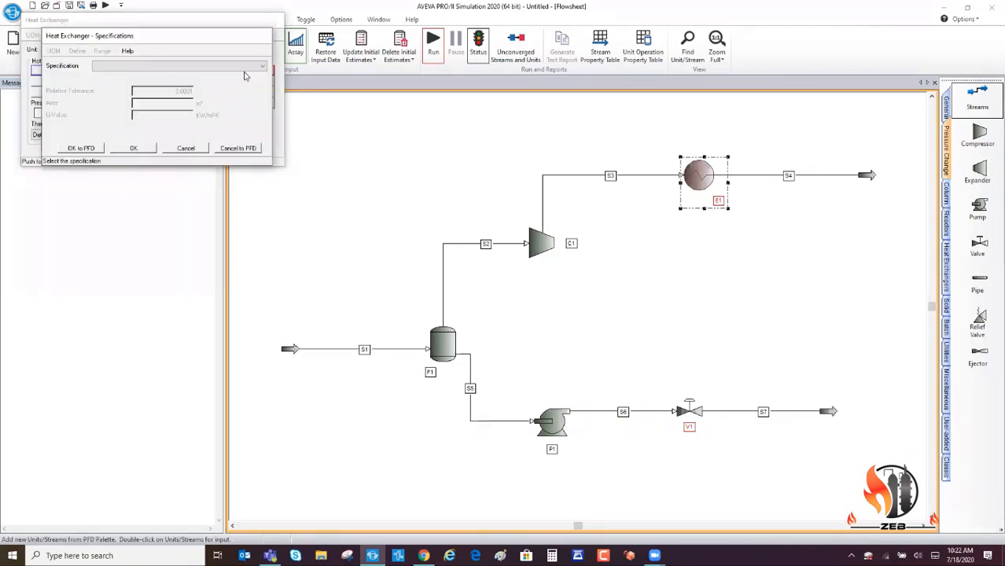
pyautogui.click(190, 68)
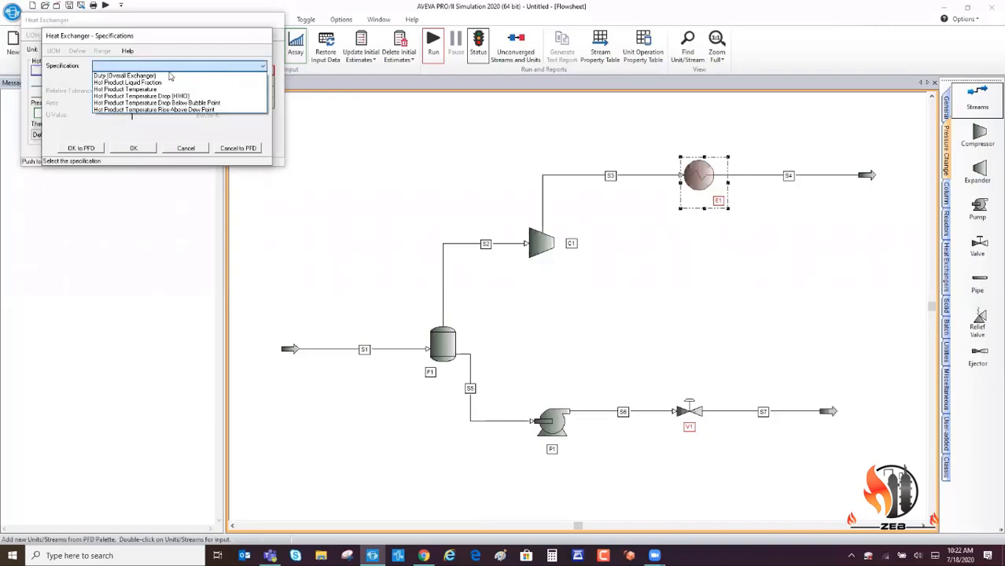
pyautogui.click(152, 90)
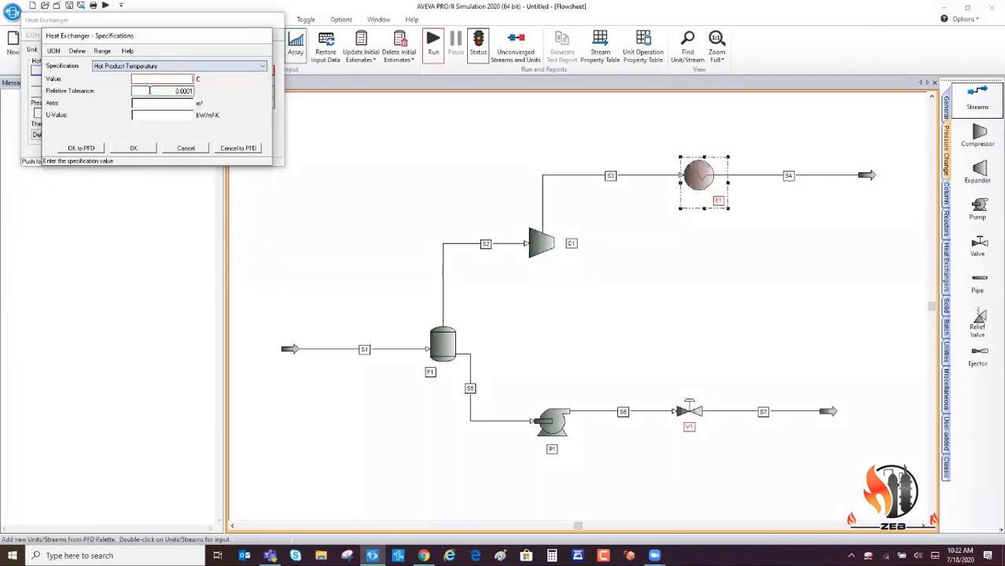
pyautogui.write('25')
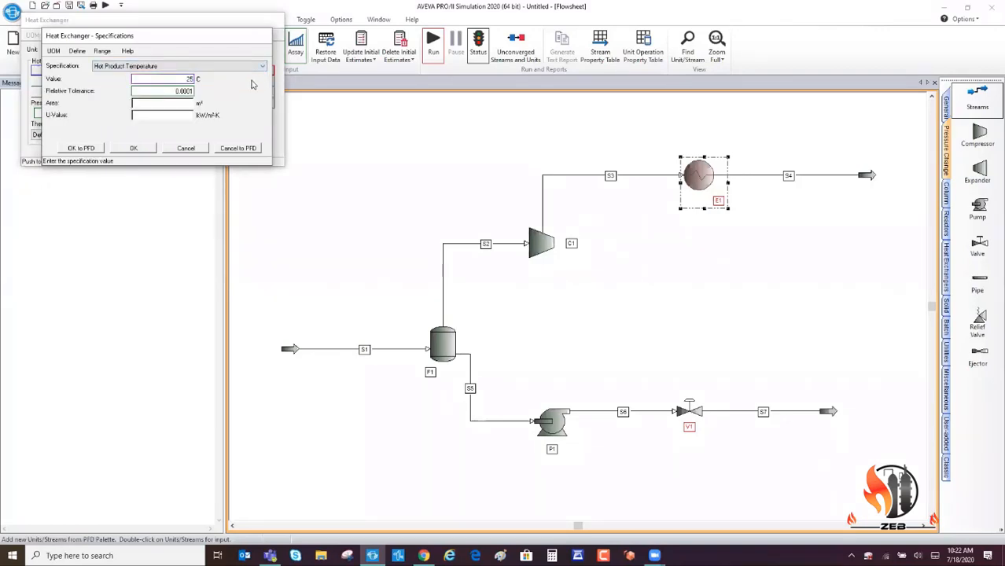
pyautogui.click(135, 148)
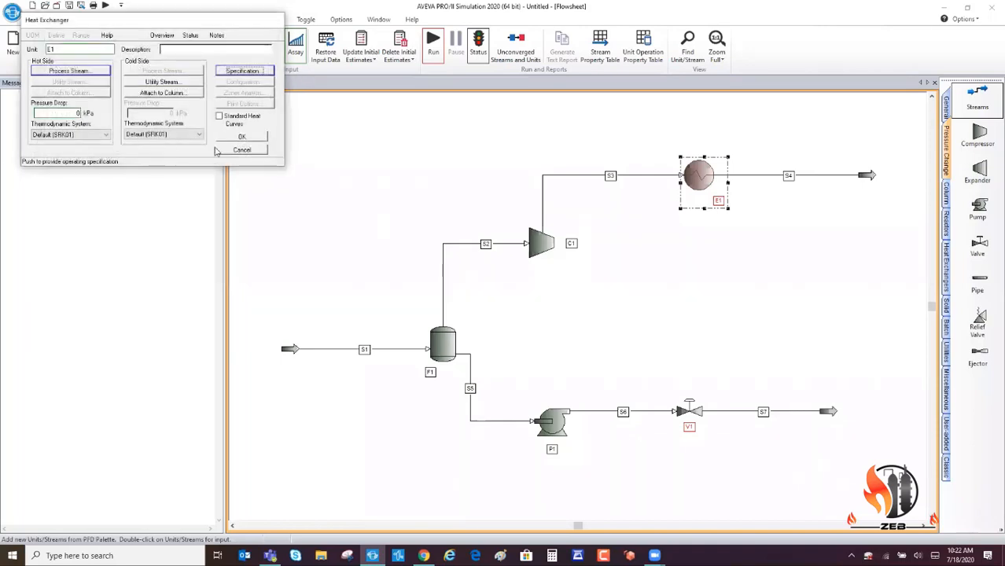
pyautogui.click(242, 137)
pyautogui.click(366, 195)
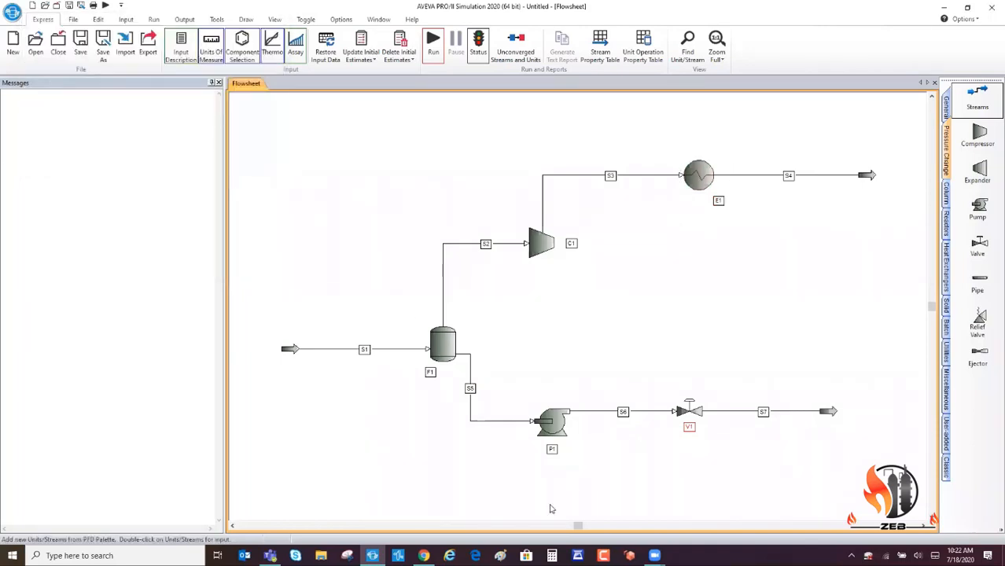
# Set the pressure drop of valve V1 to 100 kPa.
pyautogui.doubleClick(690, 412)
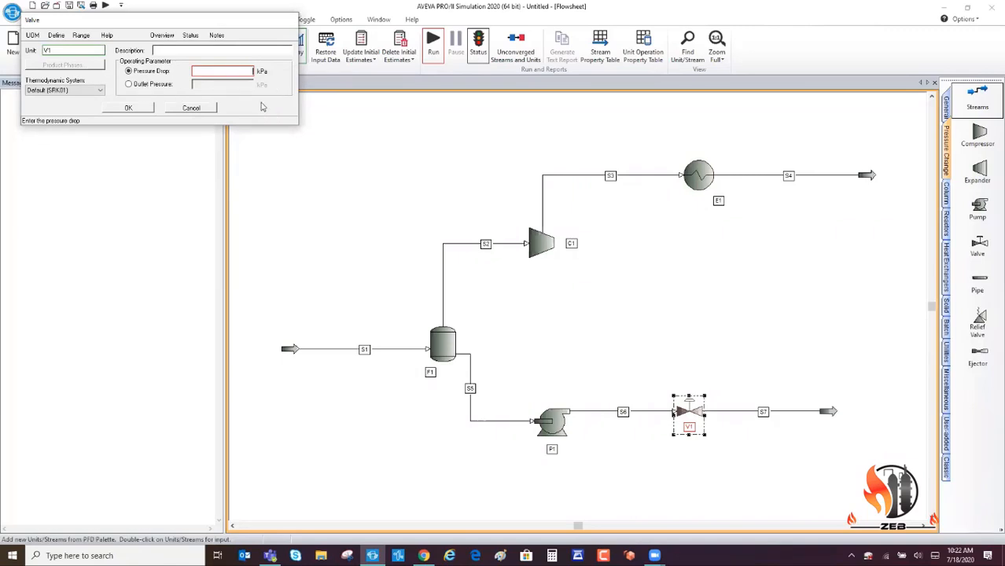
pyautogui.write('100')
pyautogui.click(139, 108)
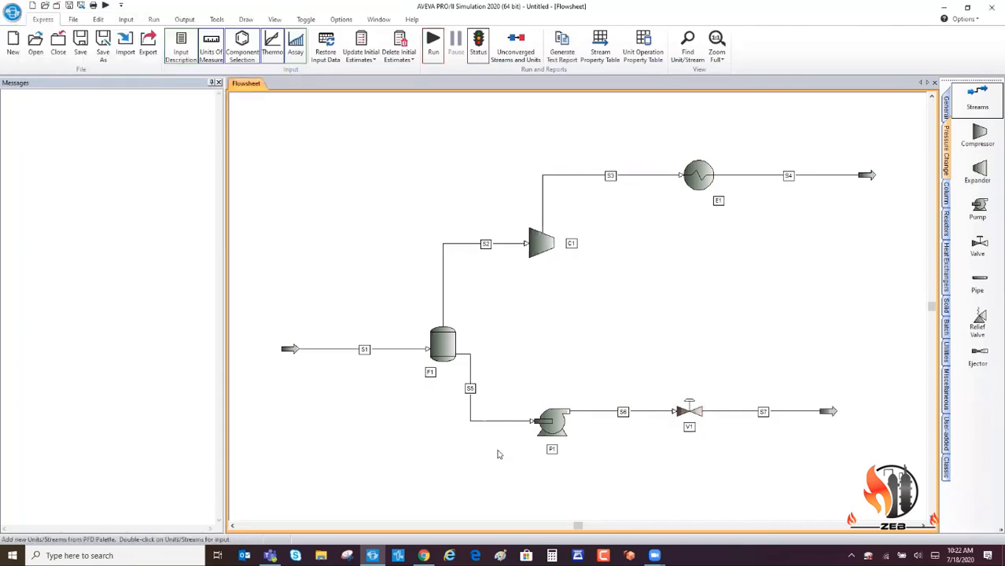
# Specify pump P1 by a pressure ratio of 3.
pyautogui.doubleClick(553, 424)
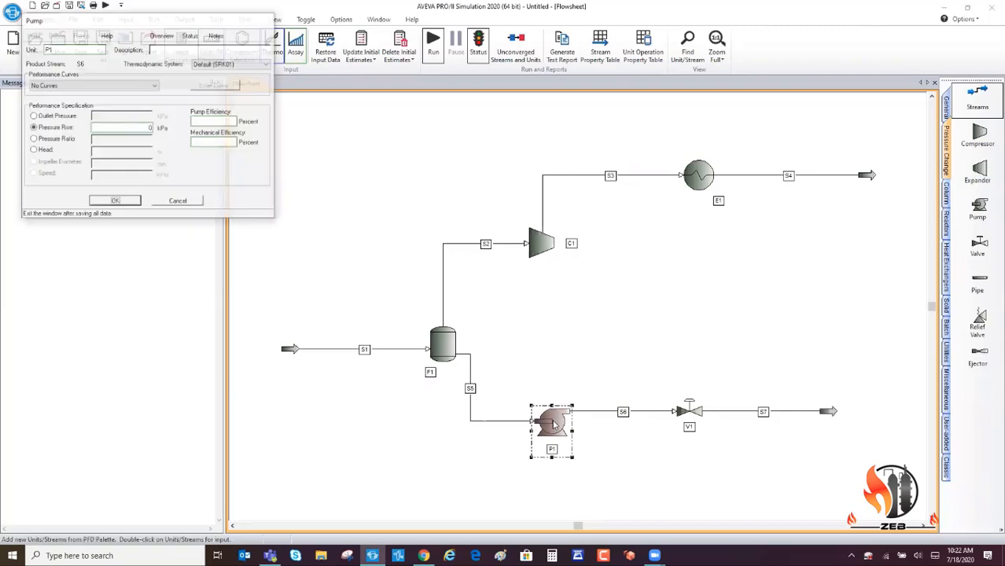
pyautogui.click(33, 139)
pyautogui.write('3')
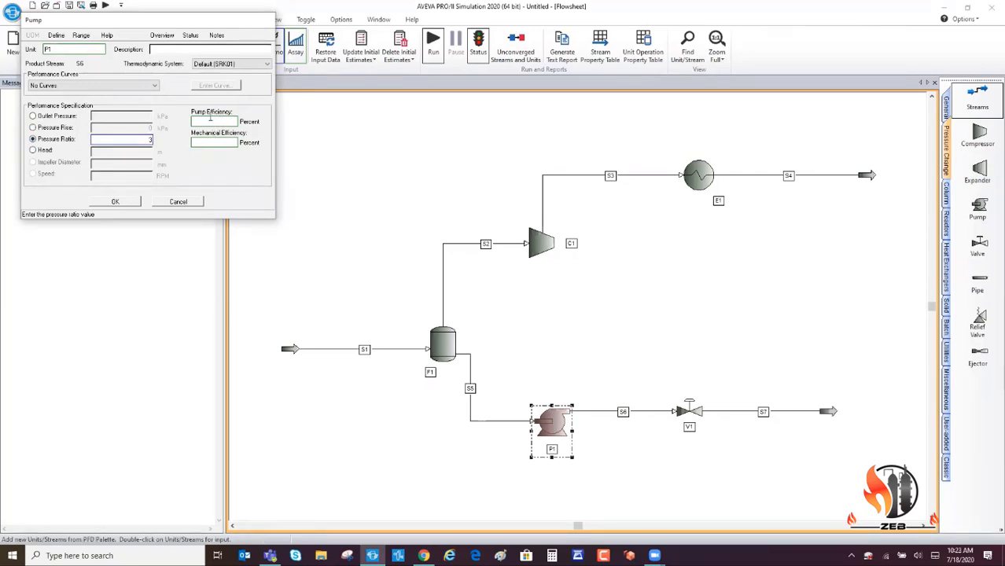
pyautogui.click(120, 202)
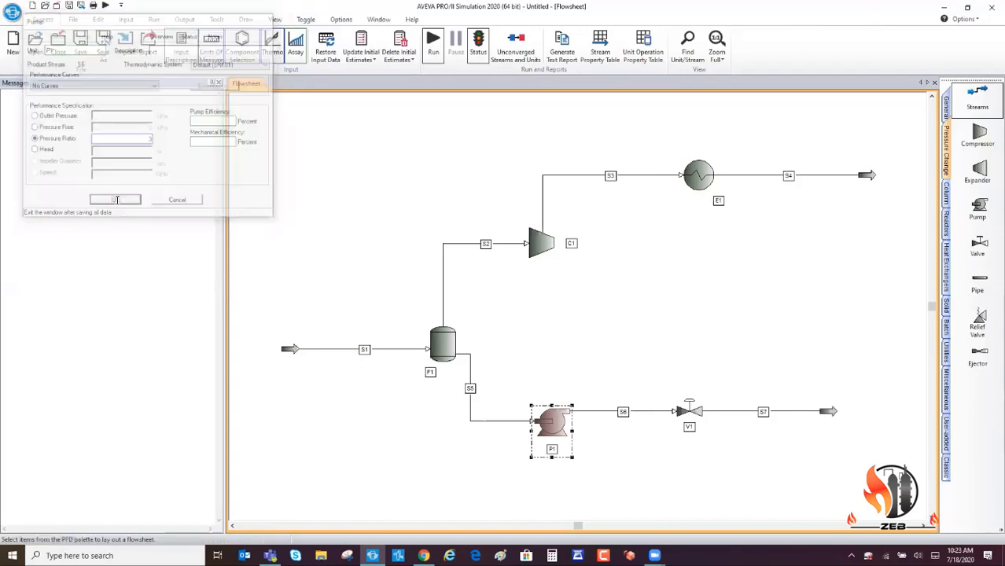
pyautogui.click(366, 261)
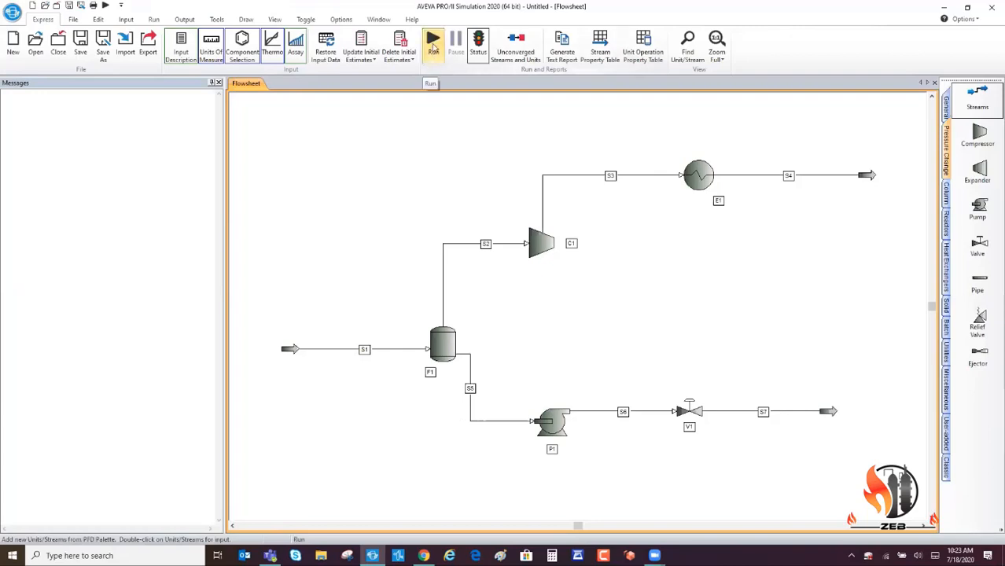
# Recheck the pressure drop entry of valve V1, try to run the simulation and locate the unit with incomplete data.
pyautogui.doubleClick(689, 409)
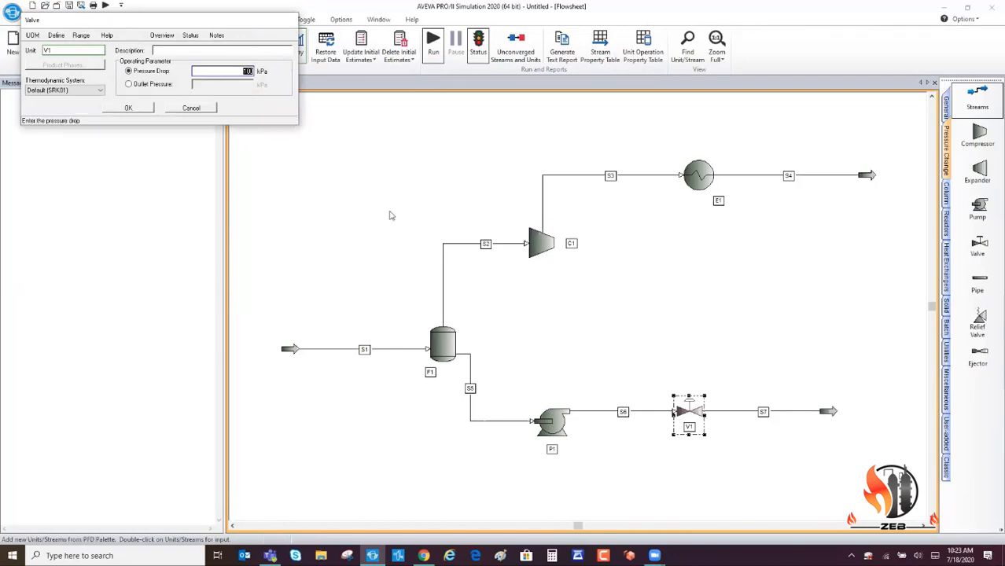
pyautogui.click(141, 108)
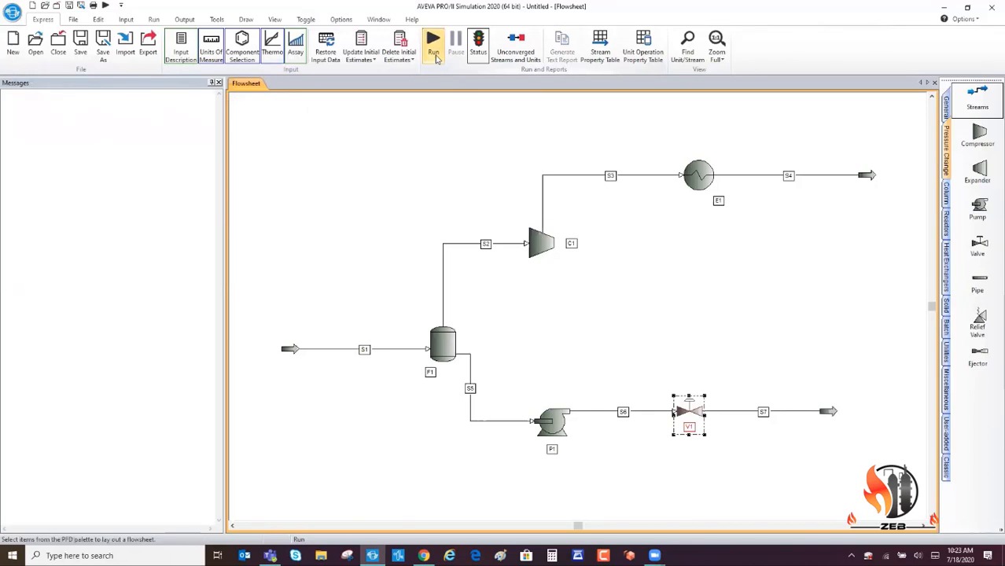
pyautogui.click(435, 55)
pyautogui.click(433, 51)
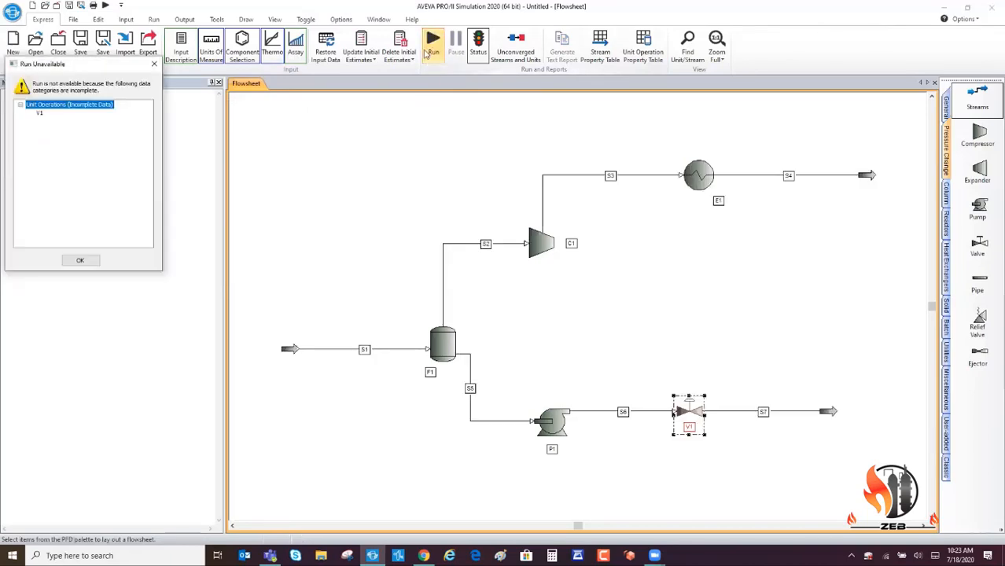
pyautogui.click(39, 115)
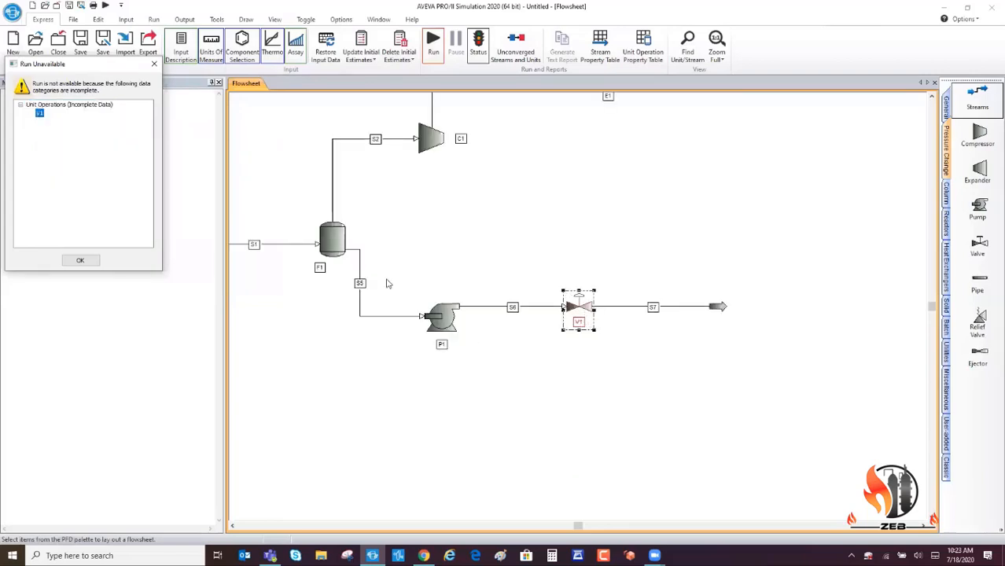
pyautogui.click(79, 261)
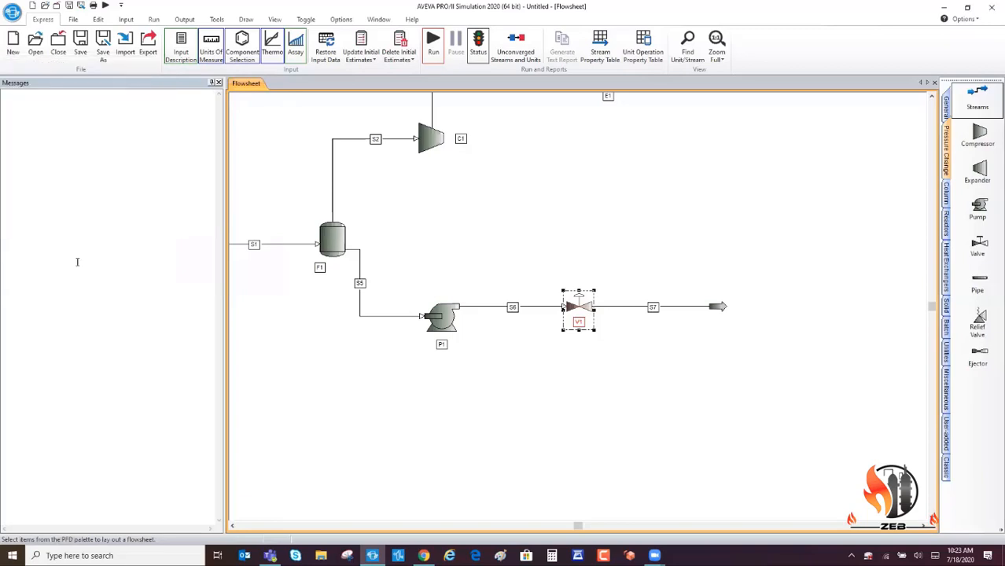
# Show the full flowsheet and re-enter a pressure drop of 100 kPa for valve V1.
pyautogui.click(716, 43)
pyautogui.doubleClick(687, 409)
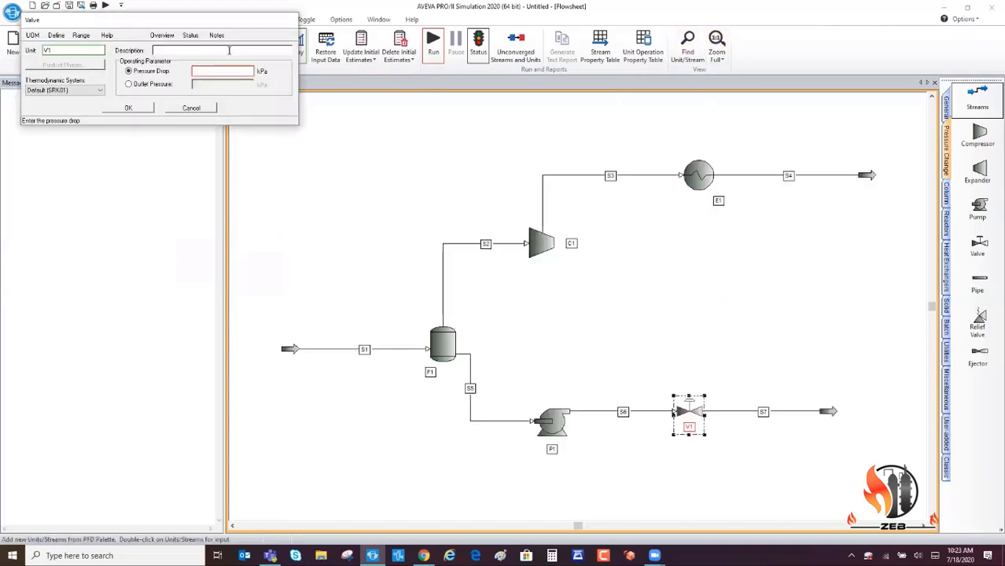
pyautogui.write('100')
pyautogui.click(129, 108)
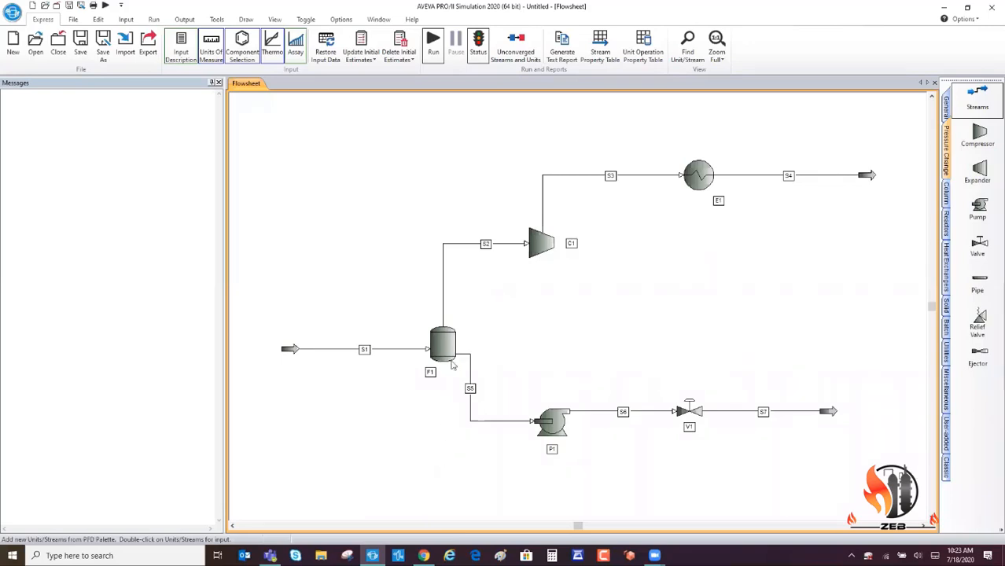
# Run the simulation and inspect the calculated results of heat exchanger E1, stream S1 and flash drum F1.
pyautogui.click(432, 47)
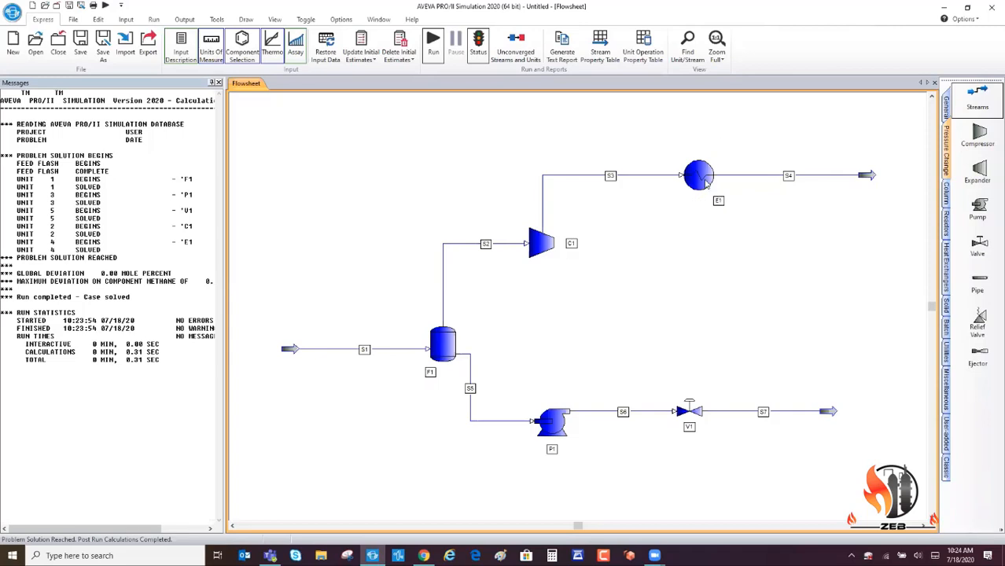
pyautogui.moveTo(698, 183)
pyautogui.moveTo(331, 352)
pyautogui.moveTo(439, 350)
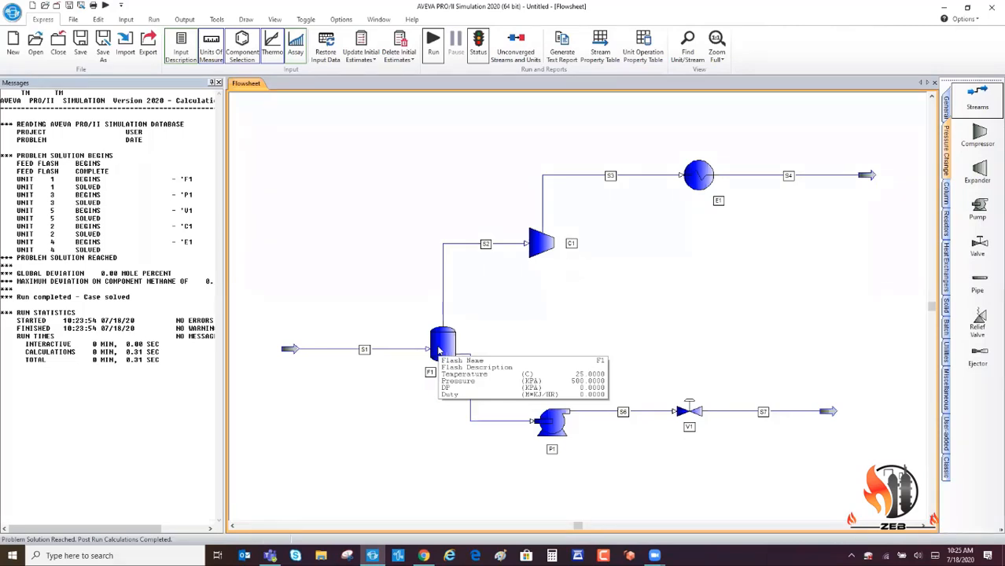
# Place a stream property table in the empty area of the flowsheet below feed stream S1 and pump P1.
pyautogui.moveTo(540, 245)
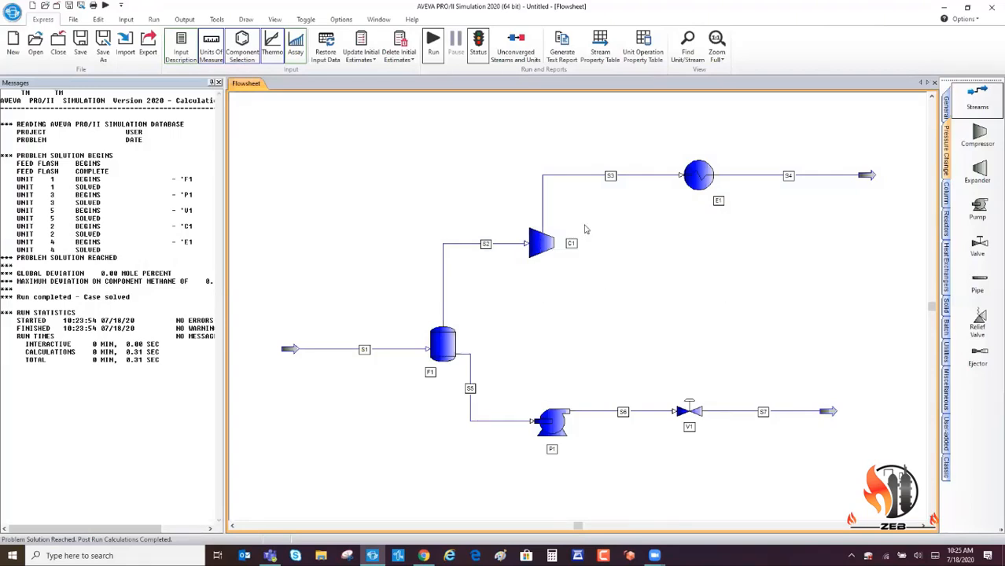
pyautogui.moveTo(588, 180)
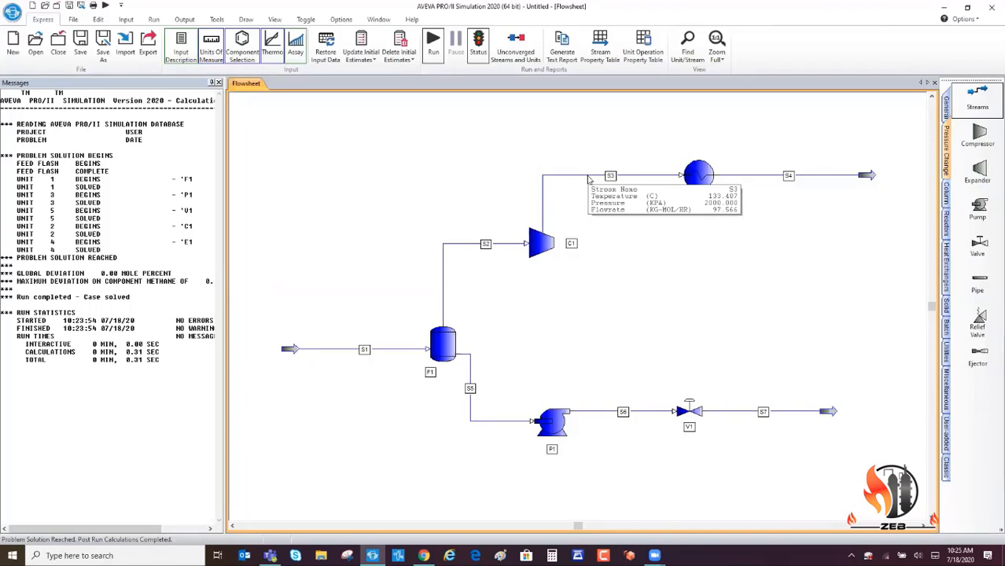
pyautogui.scroll(-1, 588, 180)
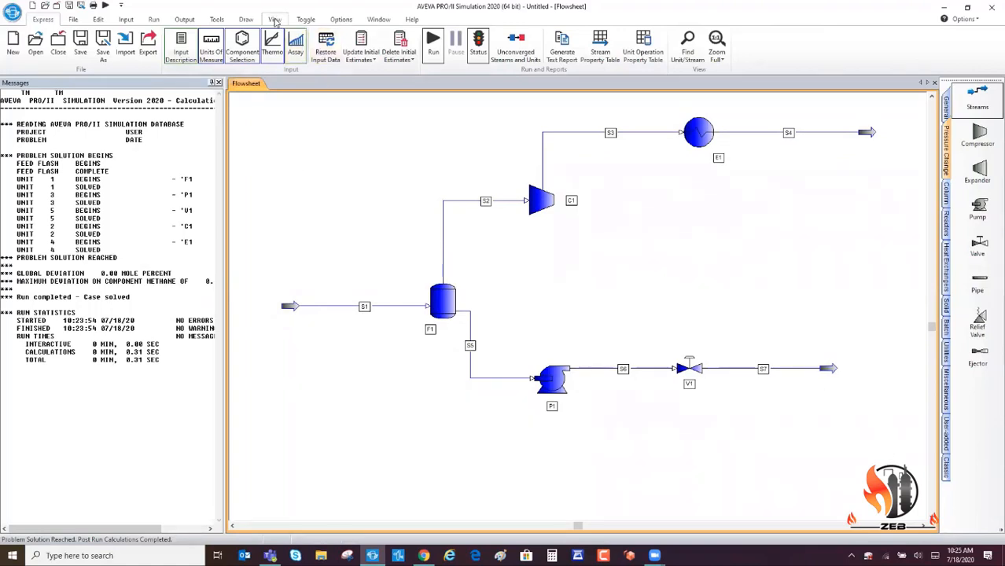
pyautogui.click(185, 21)
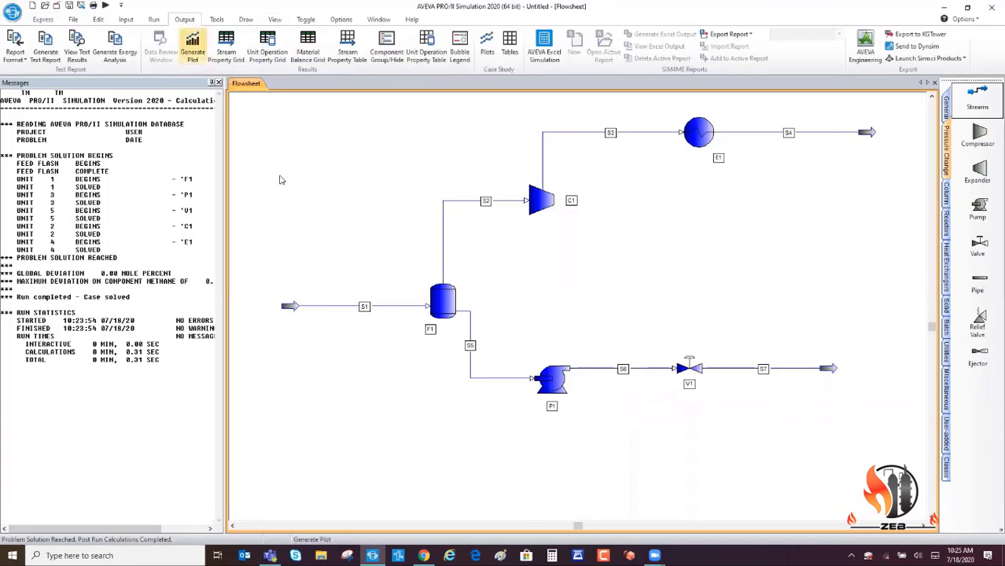
pyautogui.click(346, 59)
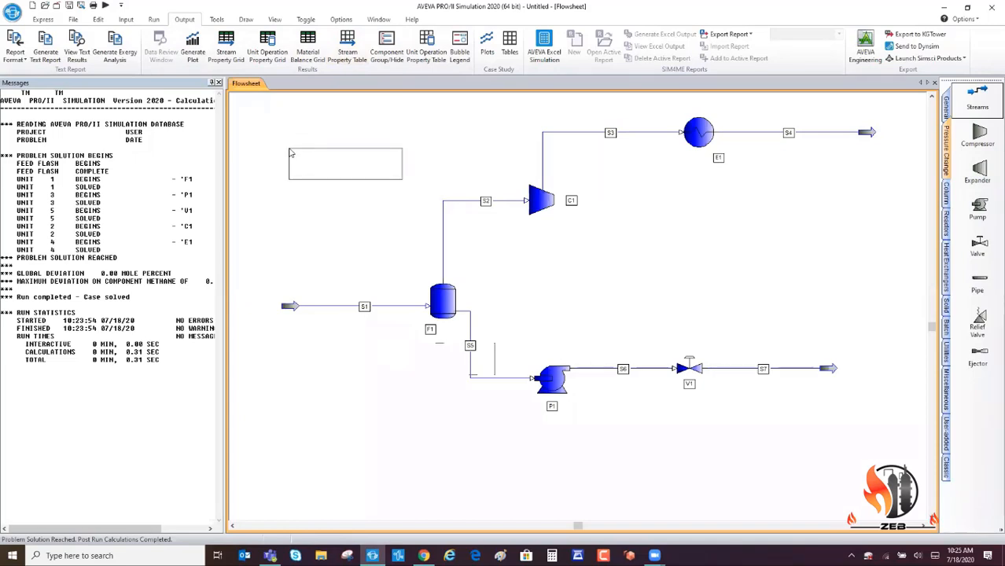
pyautogui.scroll(-1, 289, 155)
pyautogui.scroll(-3, 291, 156)
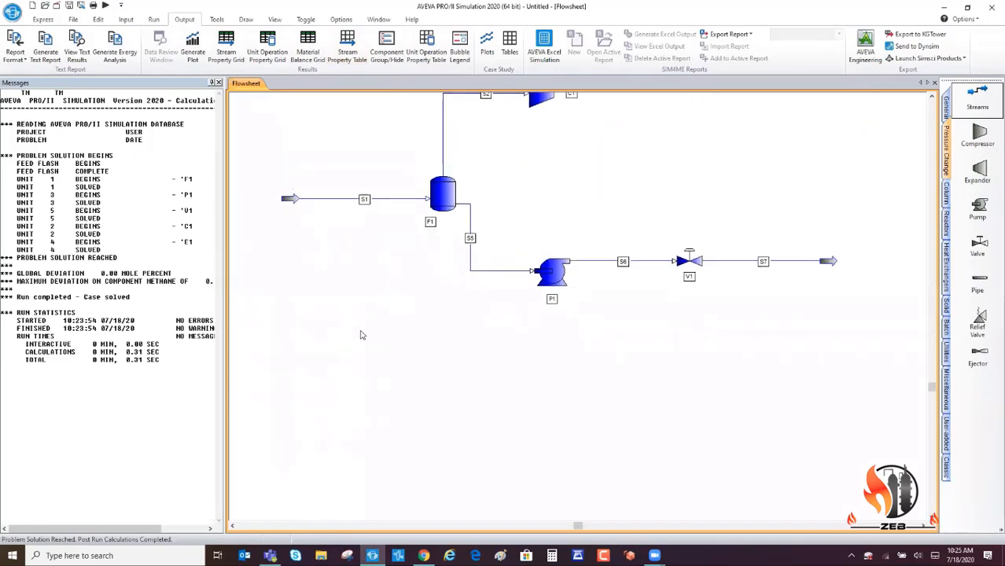
pyautogui.click(325, 340)
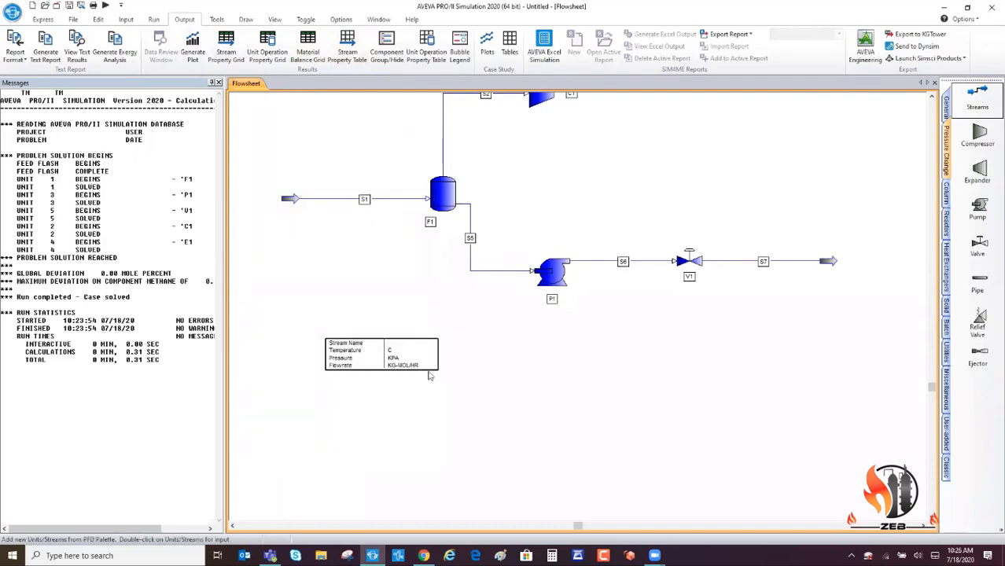
# Configure the stream property table to display all streams, S1 to S7, using the Material Balance List.
pyautogui.doubleClick(376, 364)
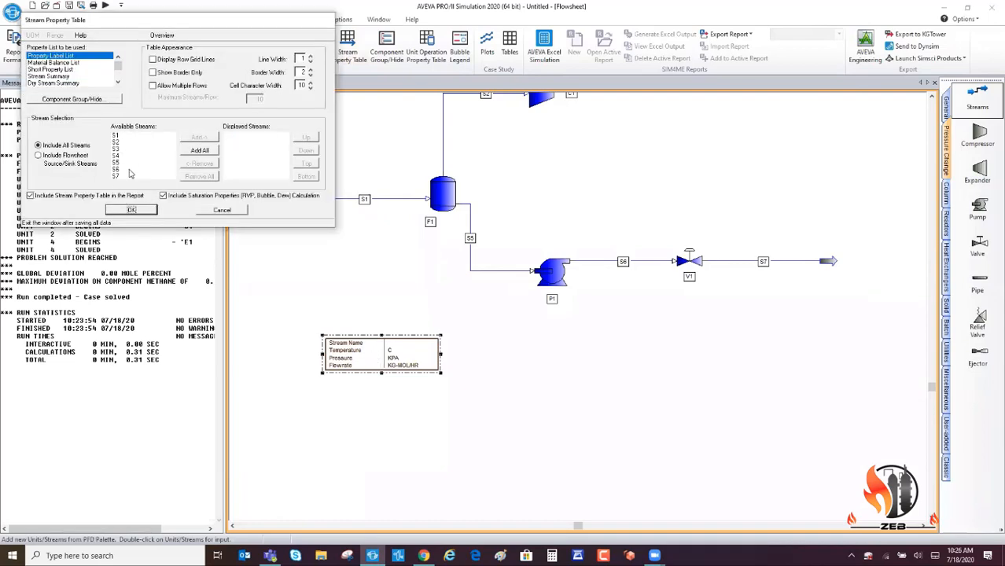
pyautogui.click(198, 150)
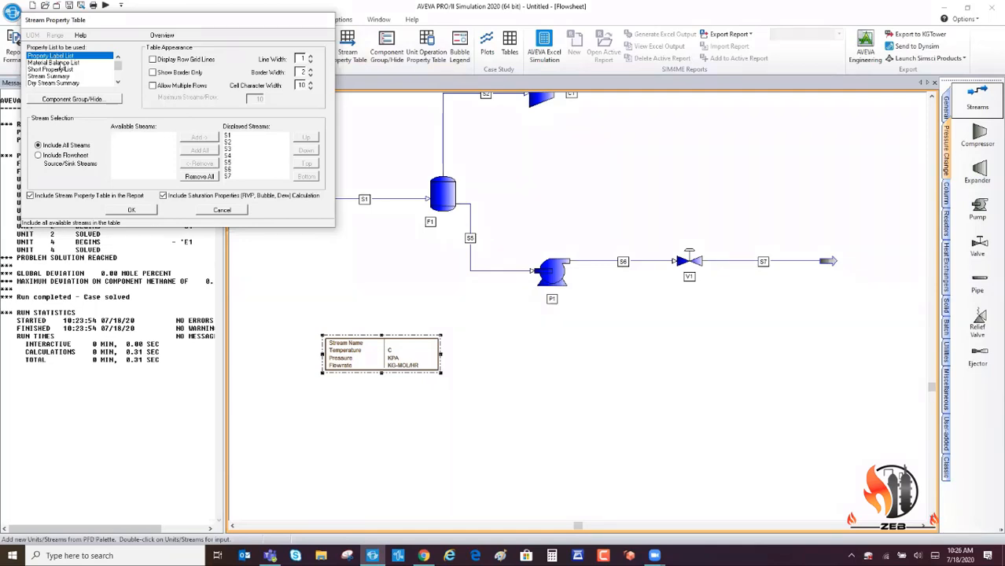
pyautogui.click(54, 63)
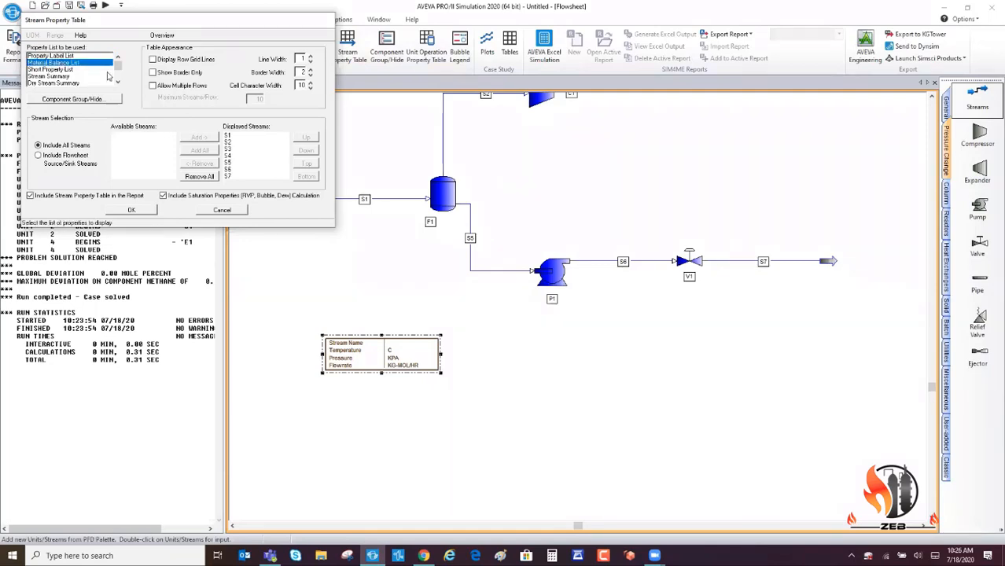
pyautogui.click(131, 210)
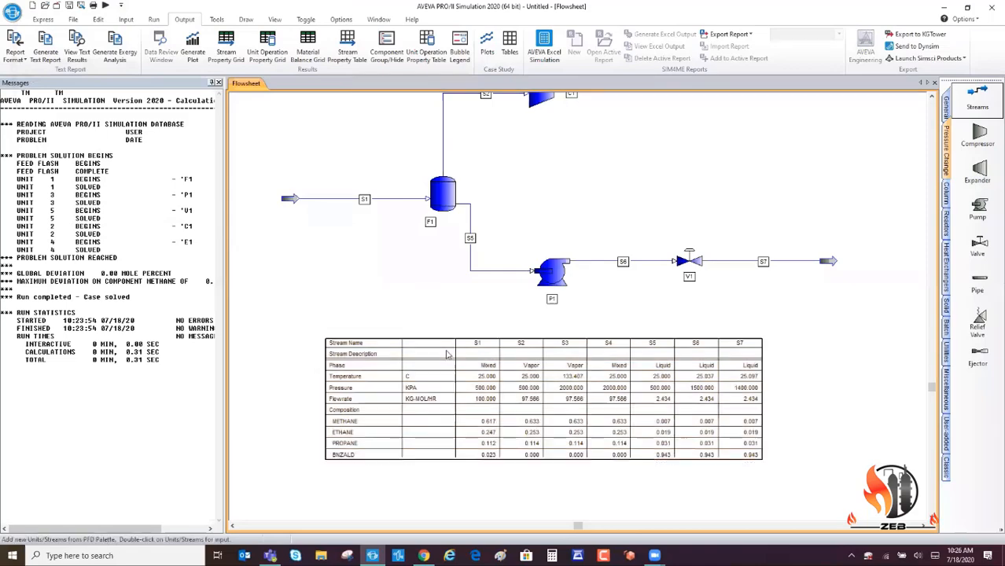
# Reposition the stream property table beneath pump P1 and valve V1, with the whole flowsheet fitted in view.
pyautogui.moveTo(445, 362); pyautogui.dragTo(506, 354)
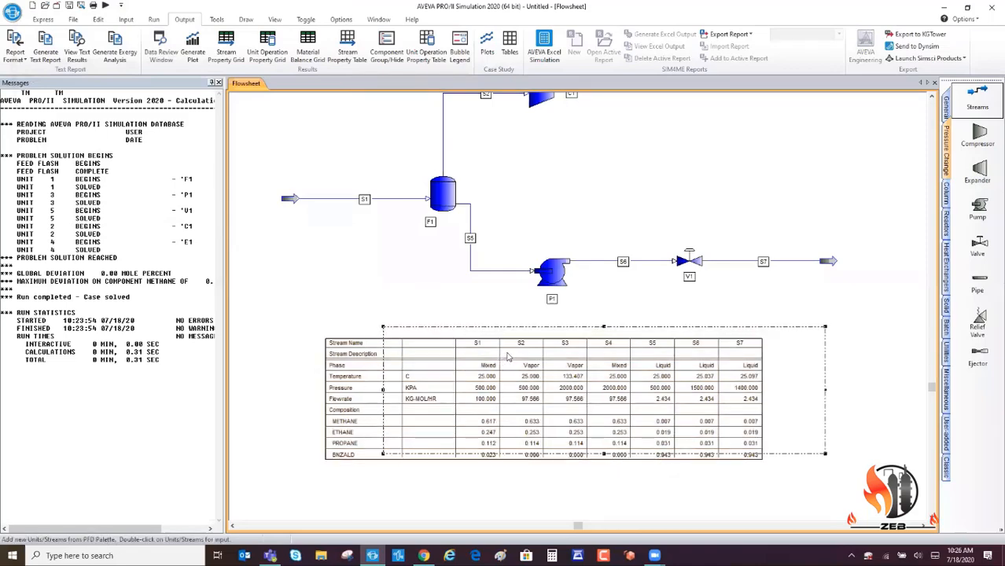
pyautogui.click(311, 365)
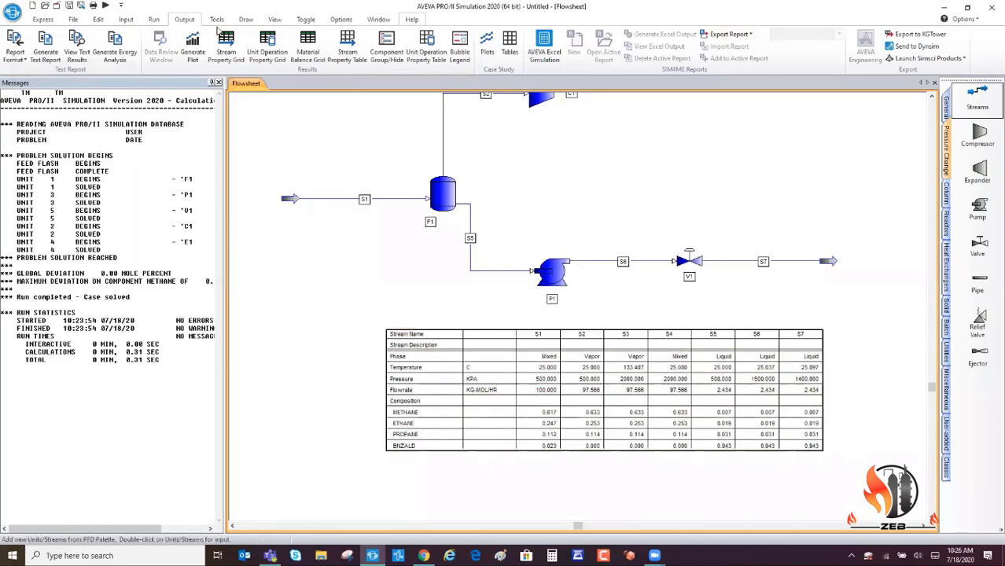
pyautogui.click(47, 19)
pyautogui.click(715, 41)
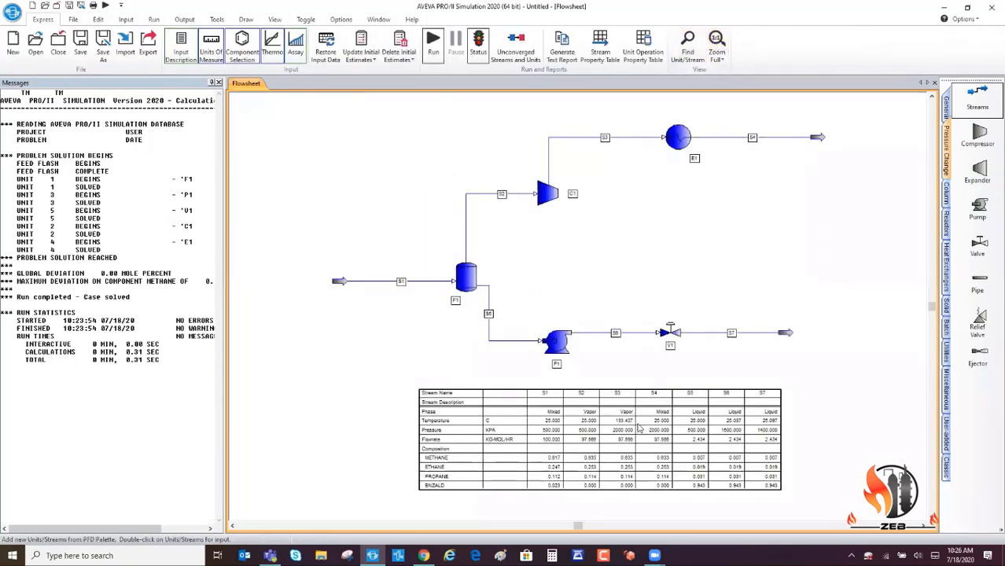
pyautogui.moveTo(638, 427); pyautogui.dragTo(654, 423)
pyautogui.click(388, 357)
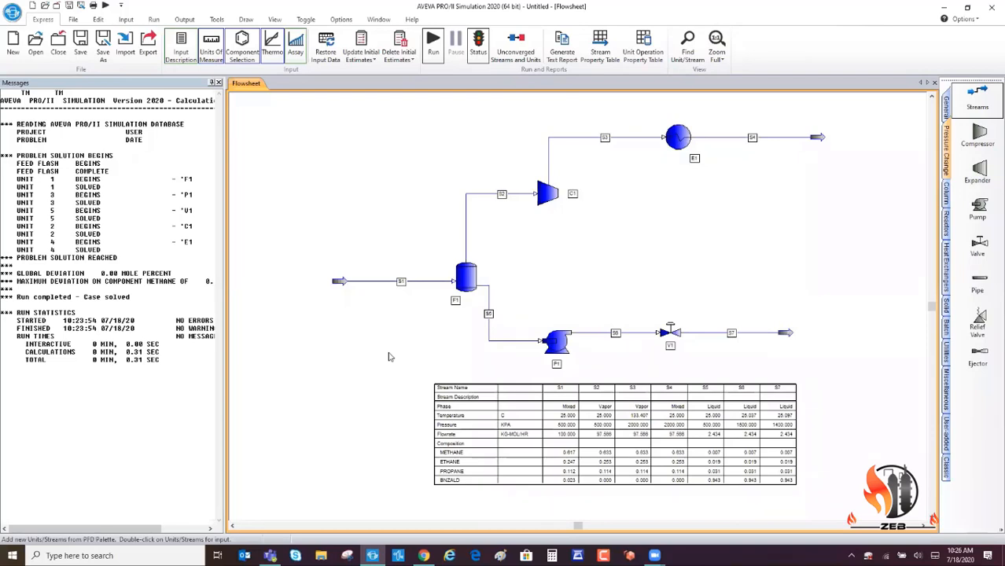
# Set the pressure of feed stream S1 to 525 kPa and rerun the simulation.
pyautogui.doubleClick(367, 285)
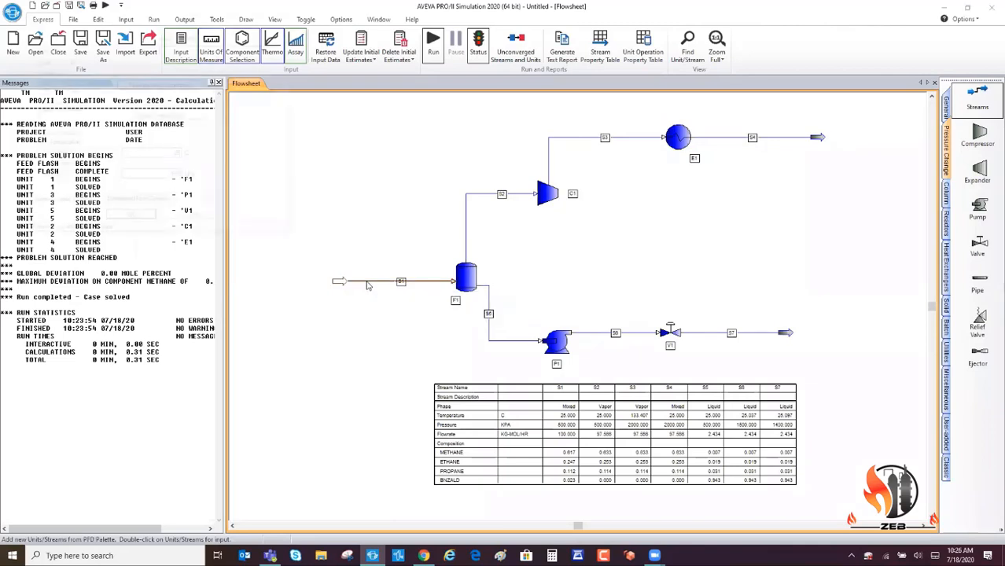
pyautogui.doubleClick(173, 176)
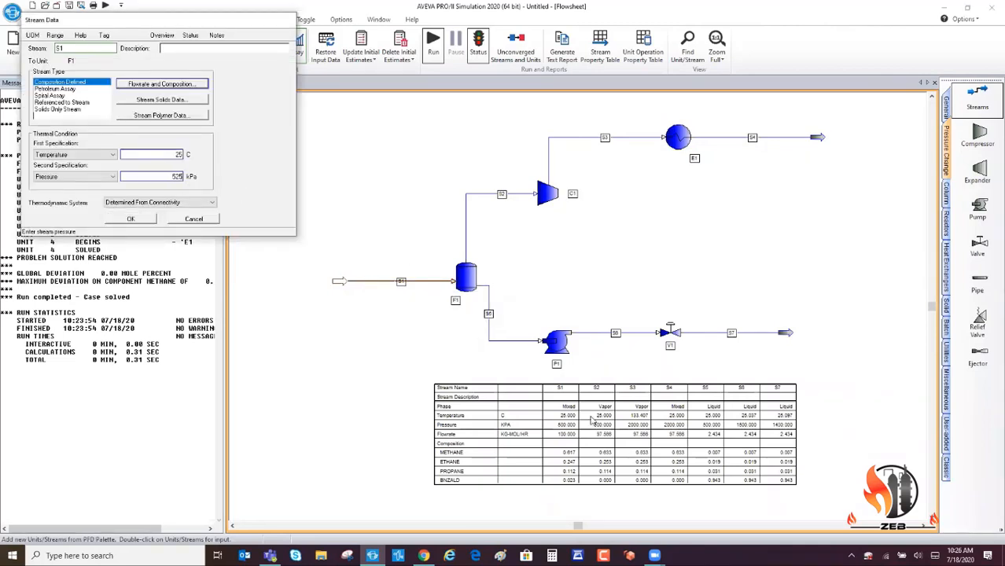
pyautogui.click(132, 219)
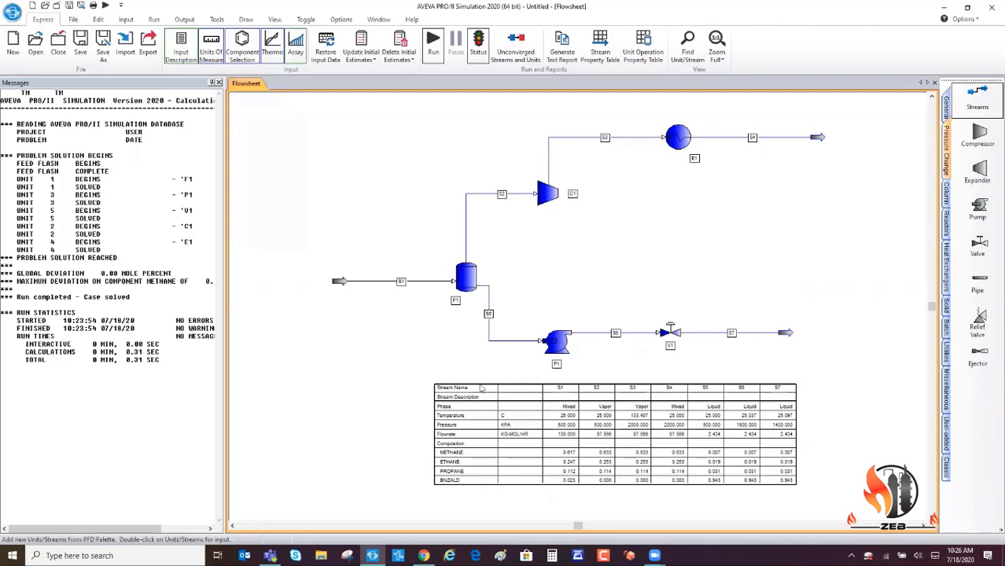
pyautogui.click(433, 44)
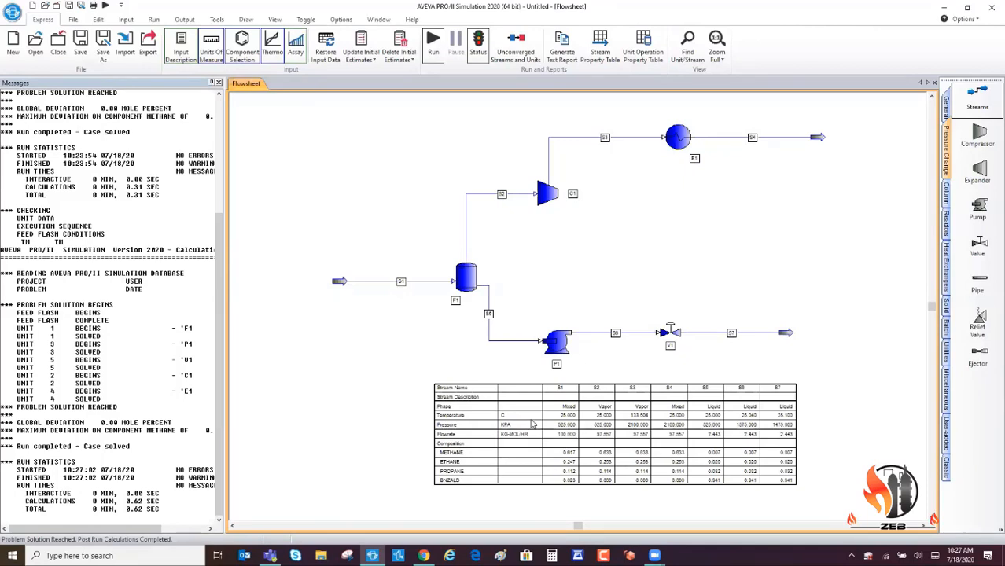
# Save the simulation as Demonstration 1 in the PROII2020 folder.
pyautogui.click(184, 19)
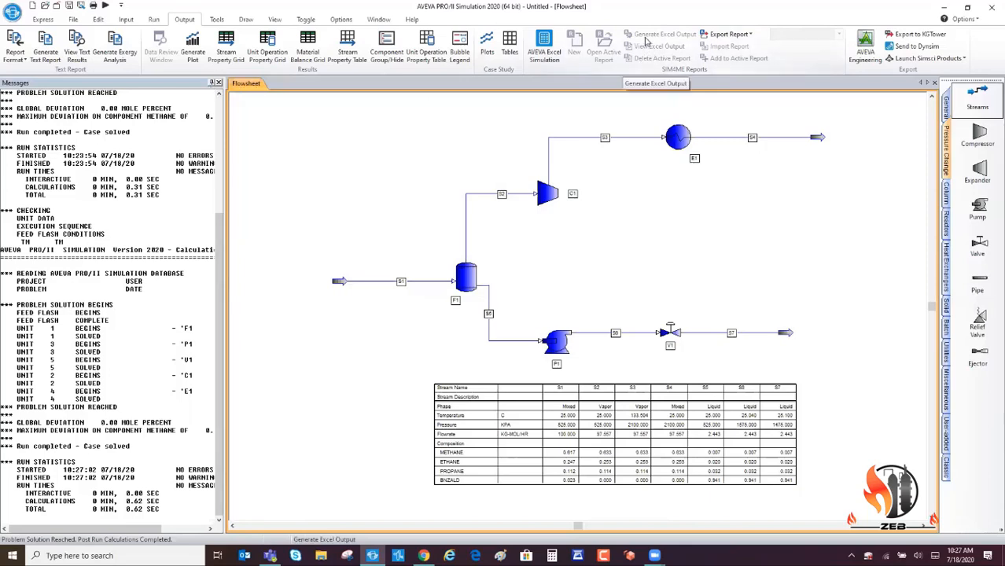
pyautogui.click(9, 13)
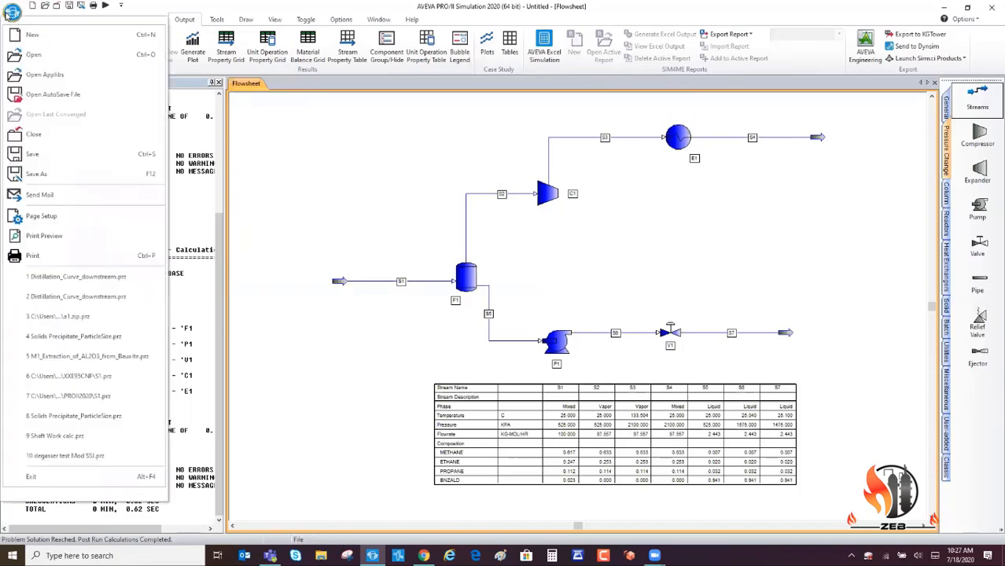
pyautogui.click(38, 174)
pyautogui.write('D')
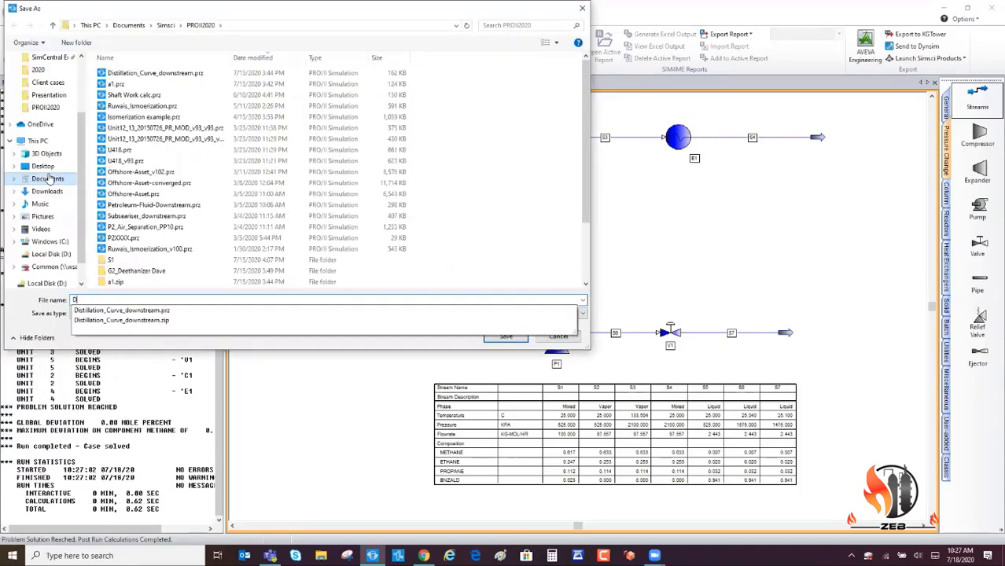
pyautogui.write('emonstration 1')
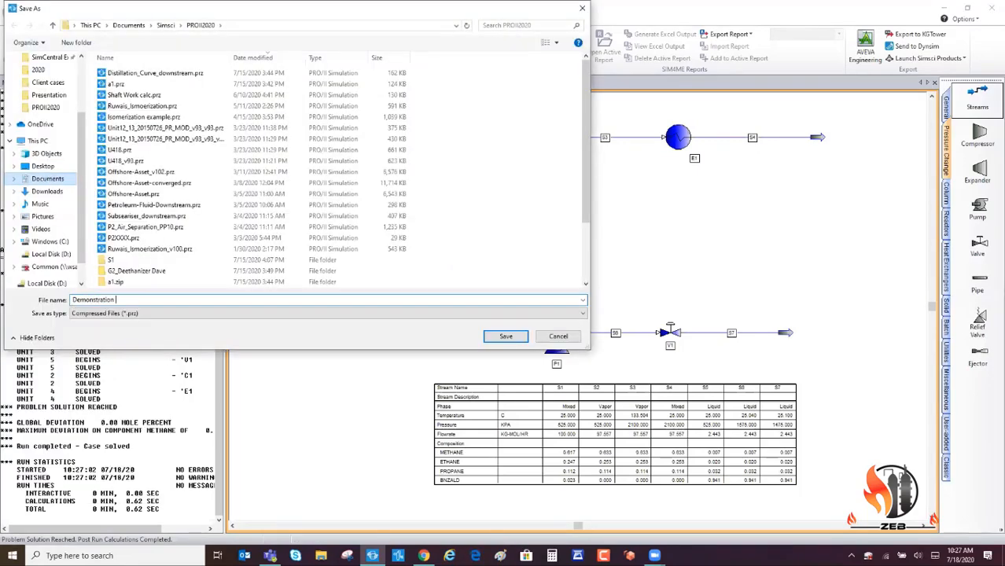
pyautogui.click(505, 338)
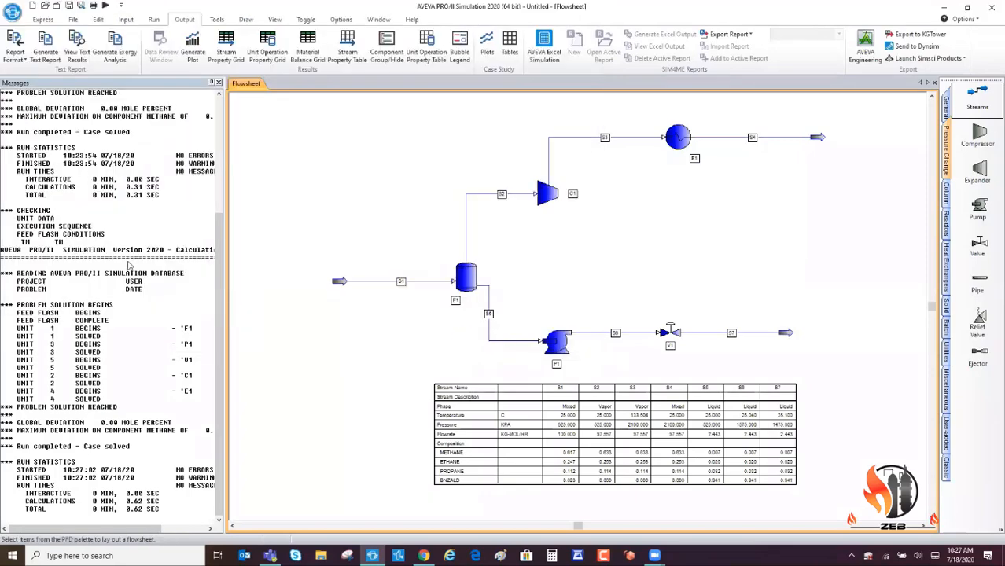
# Generate the Excel output for the Summary Report and switch to the resulting workbook in Excel.
pyautogui.hotkey('alt', 'Tab')
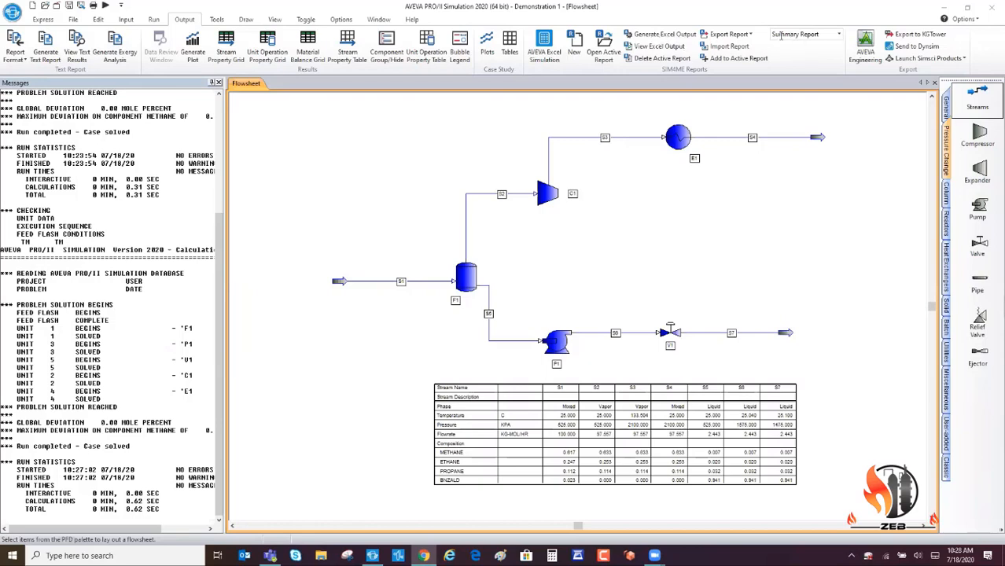
pyautogui.click(839, 35)
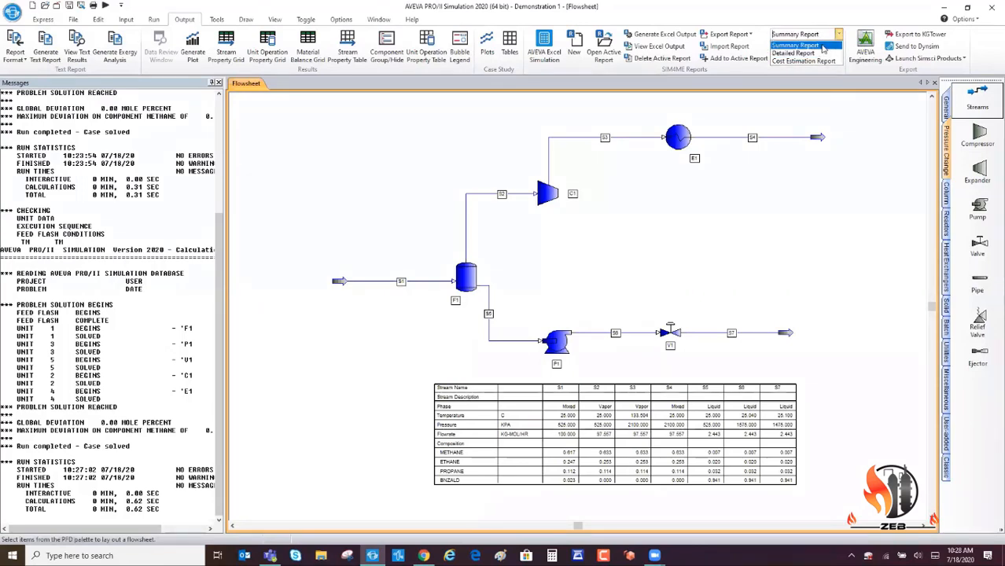
pyautogui.click(822, 47)
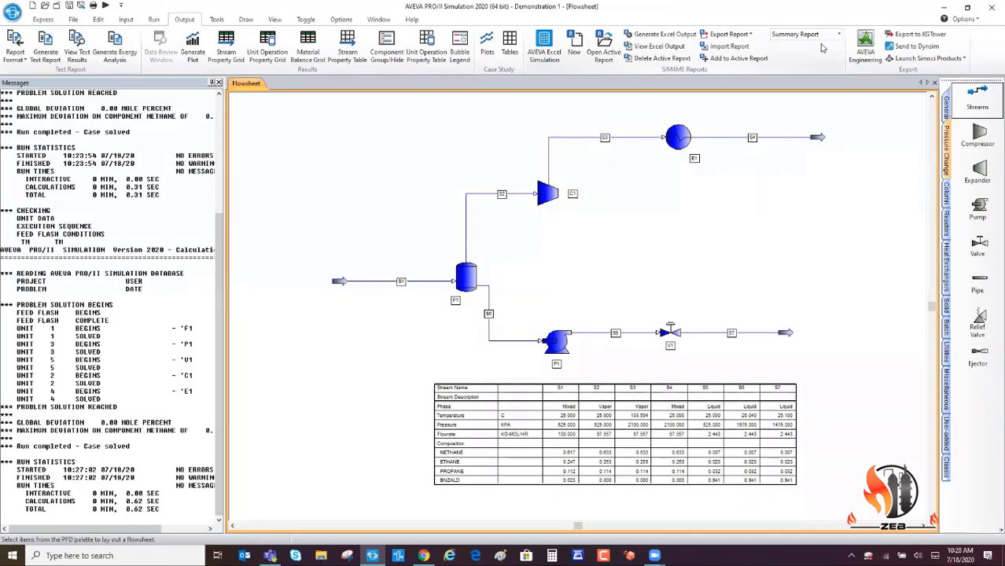
pyautogui.click(655, 35)
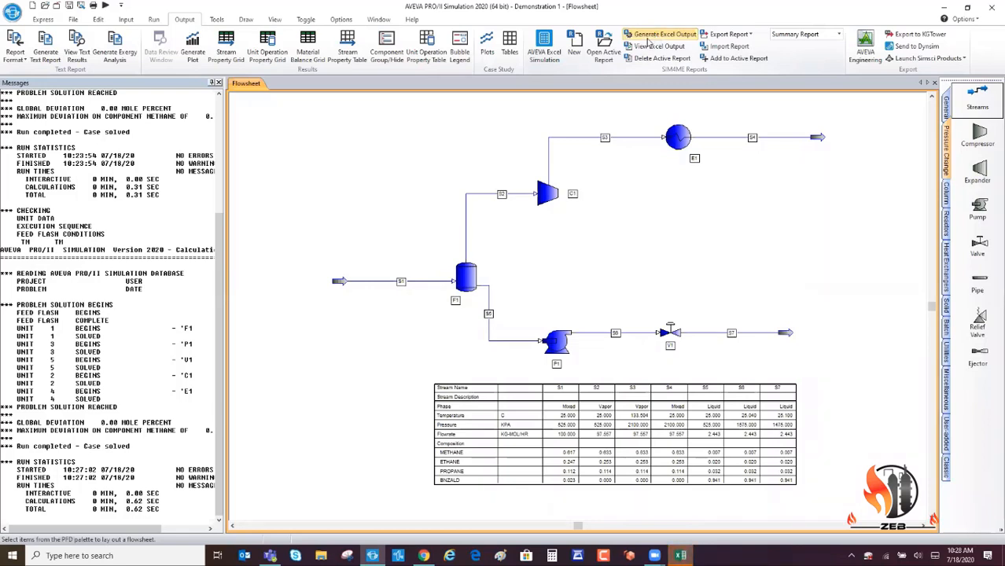
pyautogui.click(680, 555)
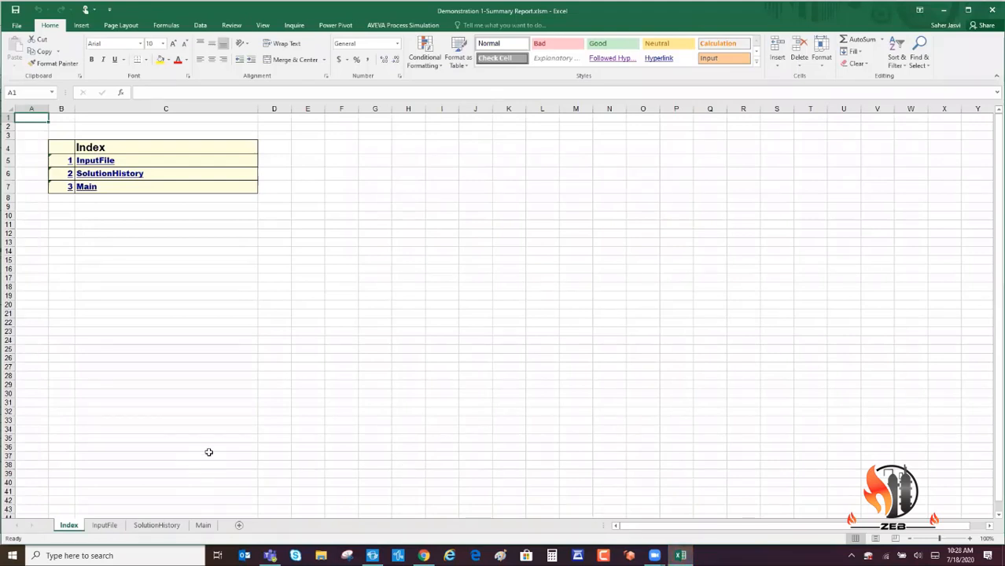
# Review the report's InputFile and SolutionHistory sheets, returning to the index after each.
pyautogui.click(92, 162)
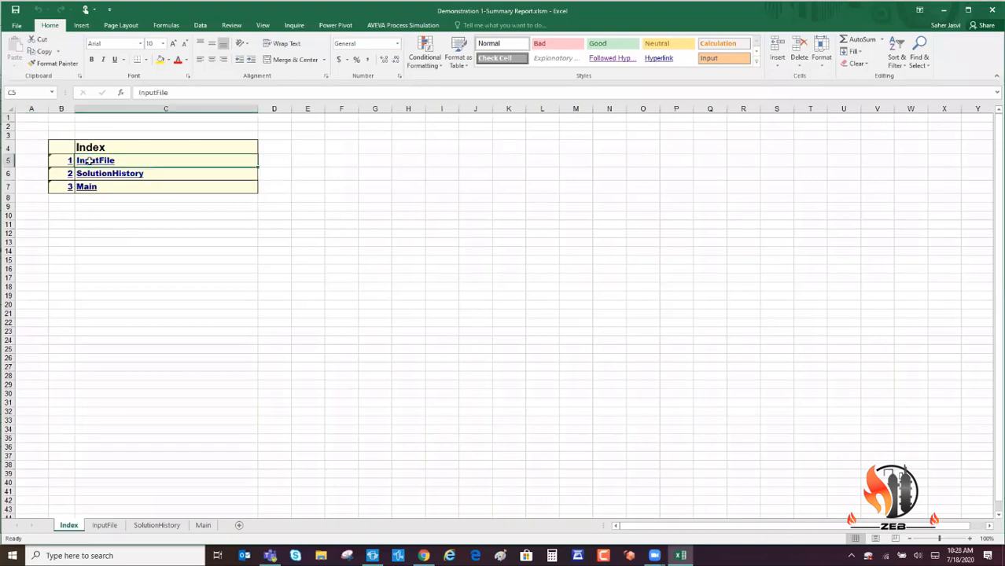
pyautogui.scroll(-4, 201, 243)
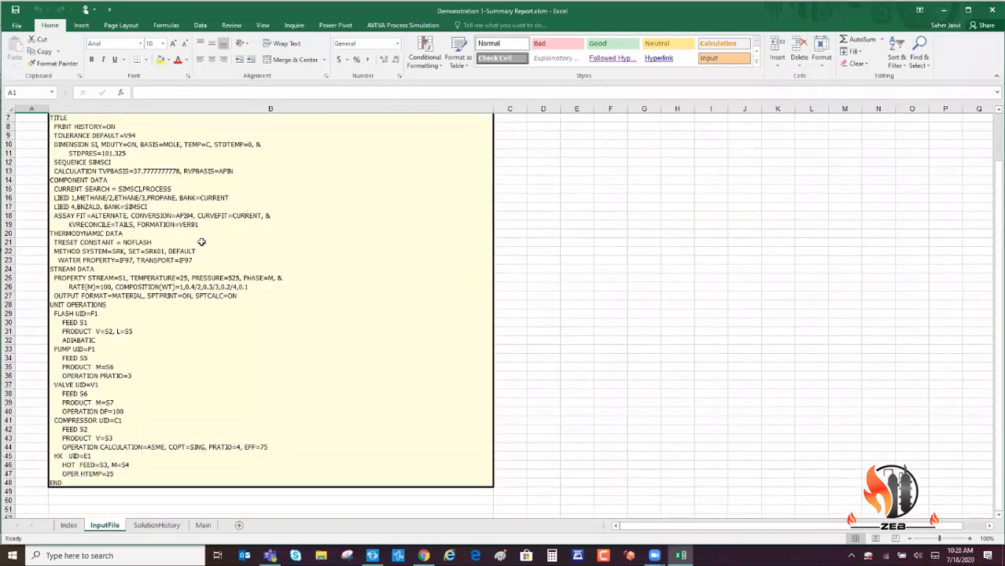
pyautogui.scroll(4, 202, 242)
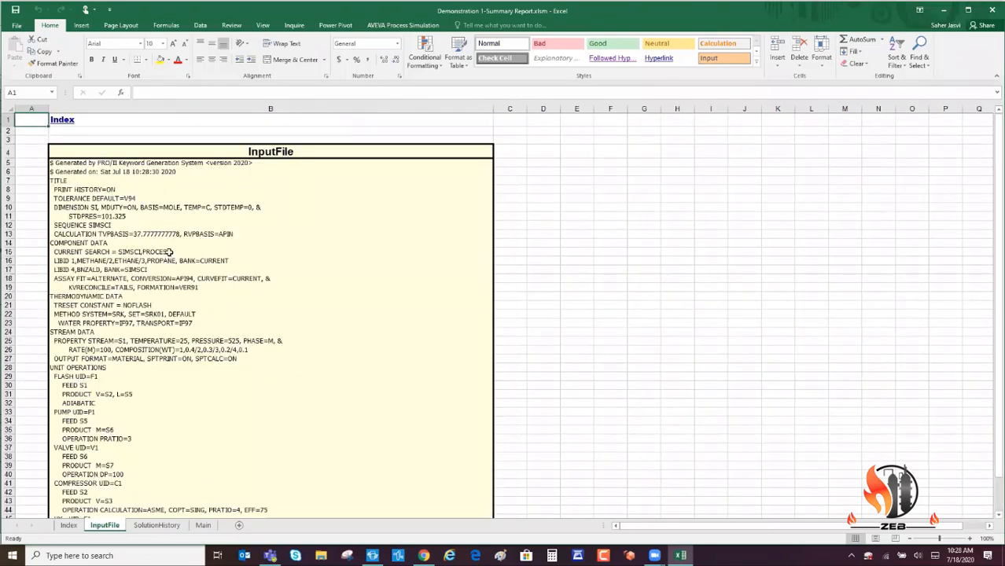
pyautogui.scroll(-1, 169, 252)
pyautogui.scroll(1, 169, 252)
pyautogui.click(61, 121)
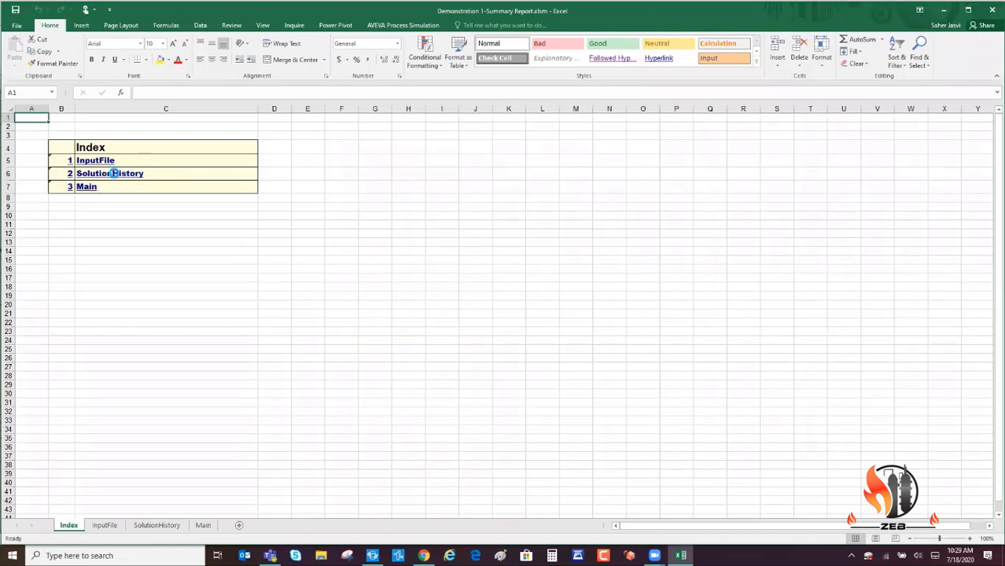
pyautogui.click(112, 173)
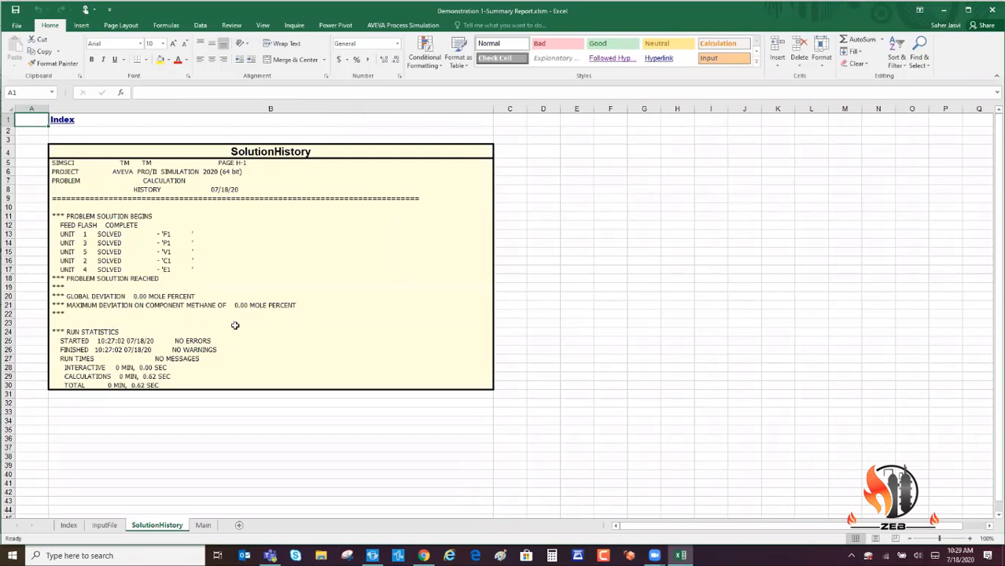
pyautogui.click(63, 123)
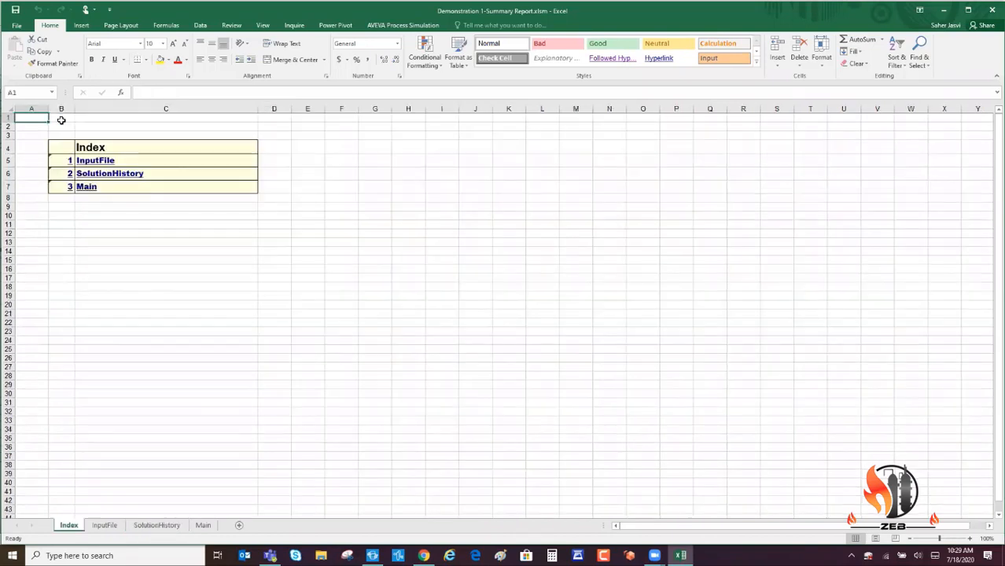
# Open the report's Main sheet and review the compressor, flash, heat exchanger, pump and valve summaries.
pyautogui.click(87, 188)
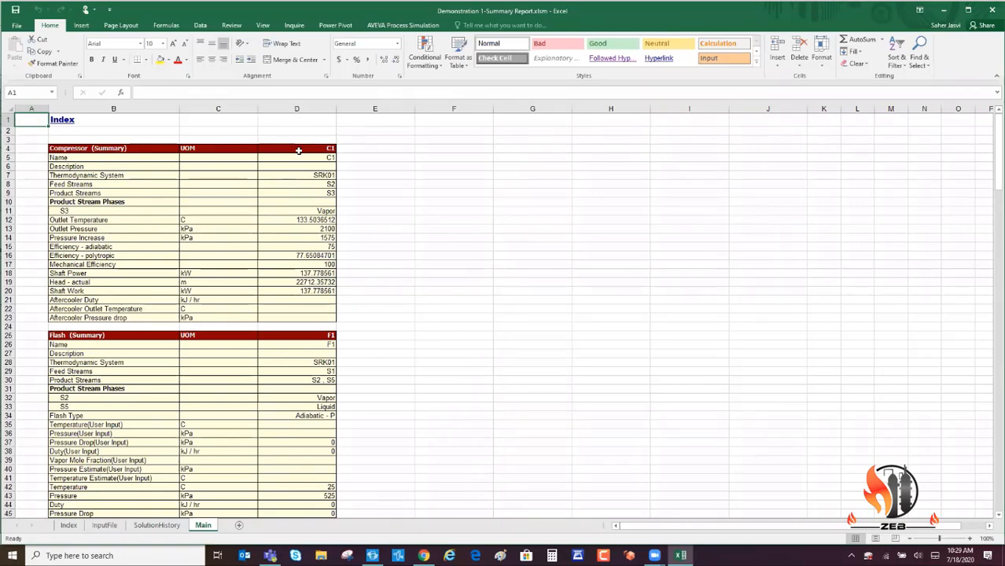
pyautogui.scroll(-6, 300, 187)
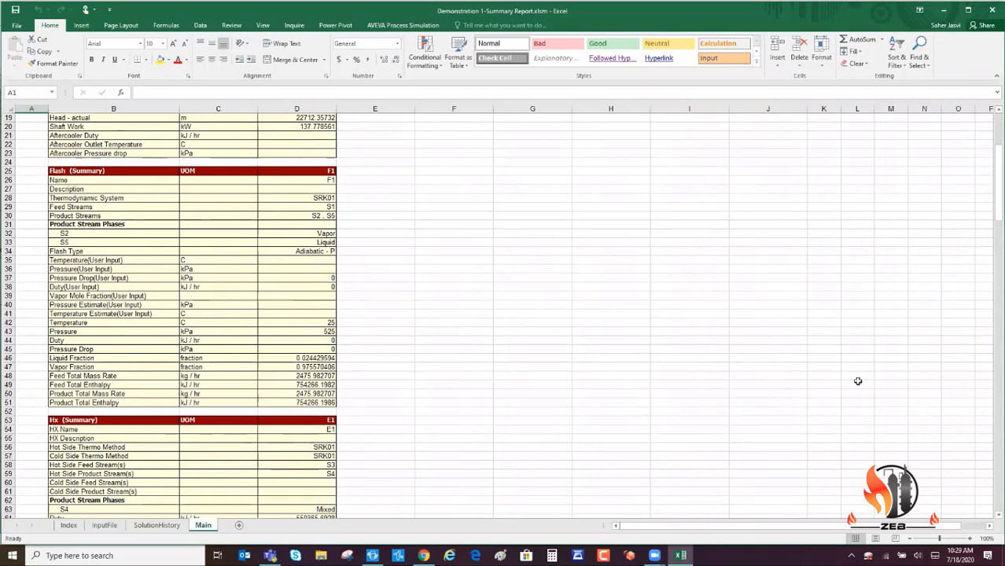
pyautogui.scroll(5, 265, 350)
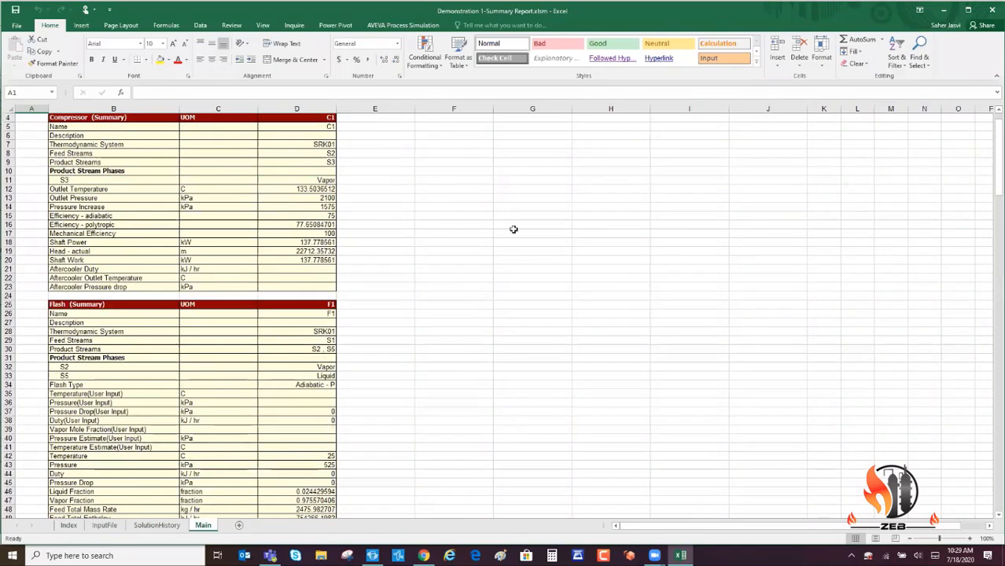
pyautogui.scroll(-10, 325, 252)
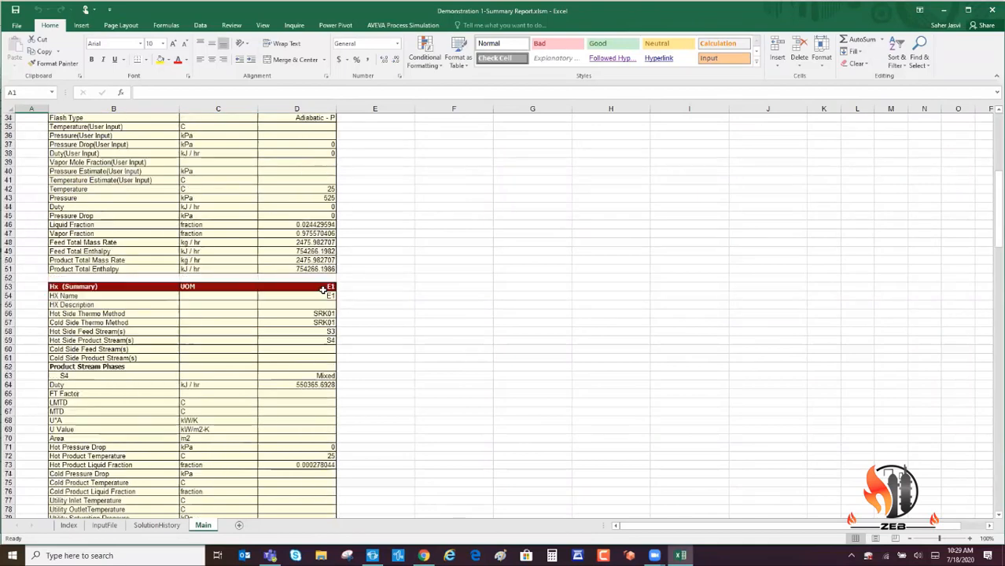
pyautogui.scroll(-4, 291, 297)
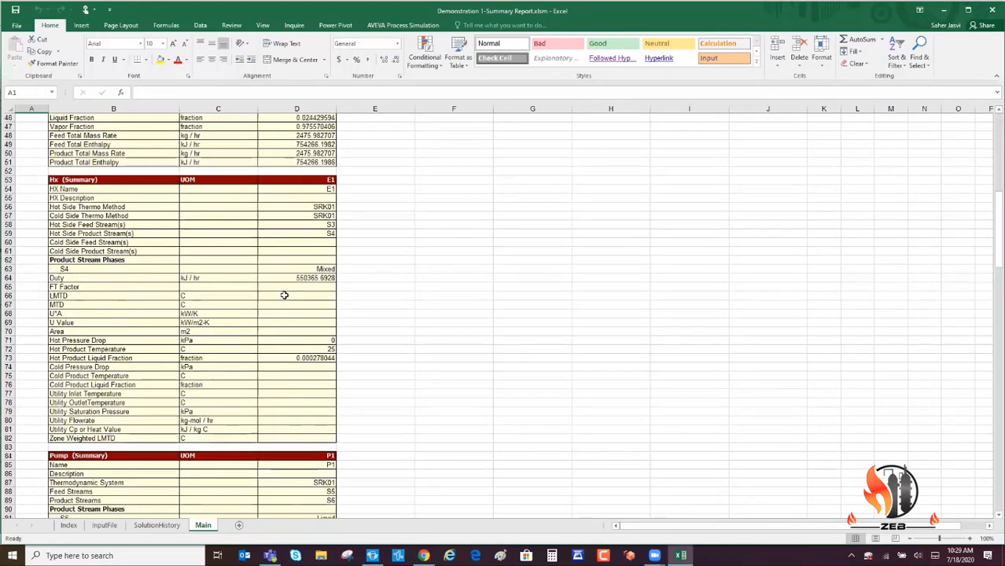
pyautogui.scroll(-11, 303, 424)
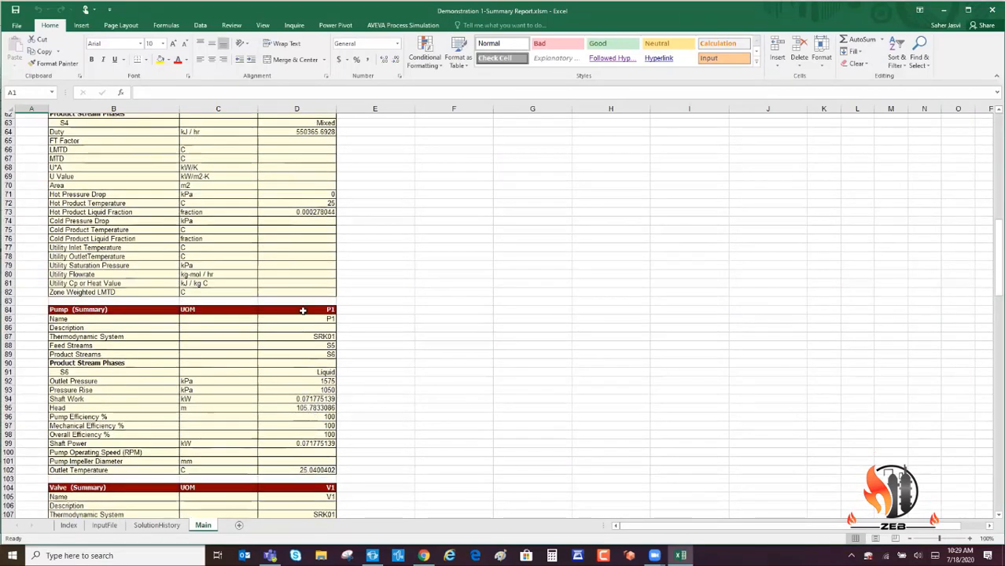
pyautogui.scroll(-5, 293, 315)
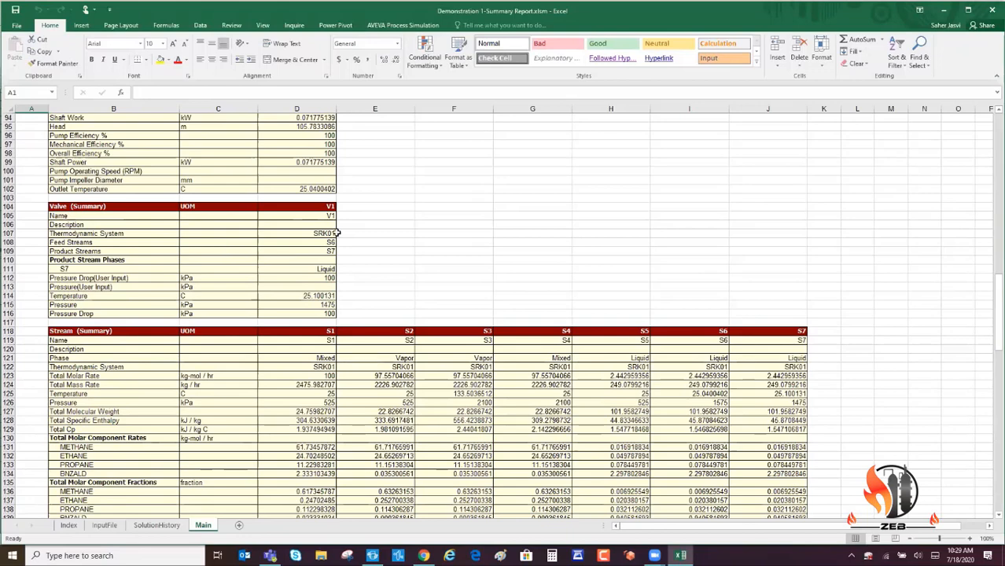
pyautogui.scroll(-4, 283, 216)
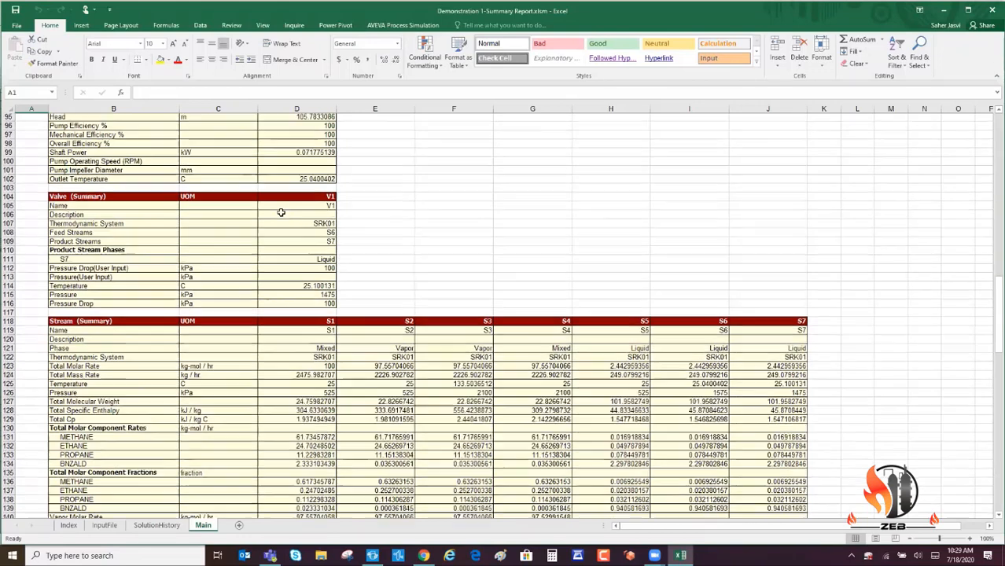
# Examine the Stream summary for S1 to S7 down to the solid properties, then minimize the workbook to return to the PRO/II flowsheet.
pyautogui.scroll(-1, 280, 212)
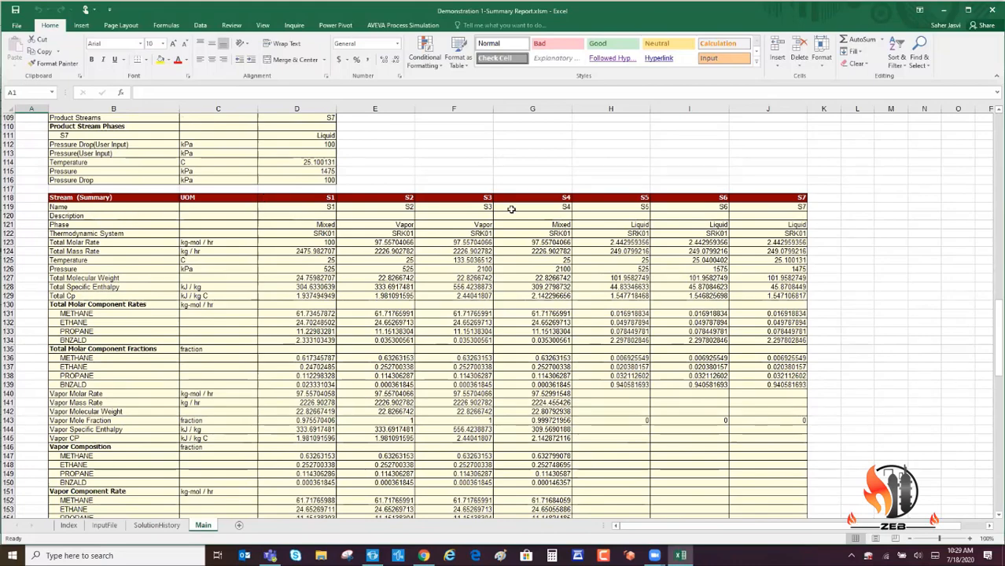
pyautogui.scroll(-4, 523, 299)
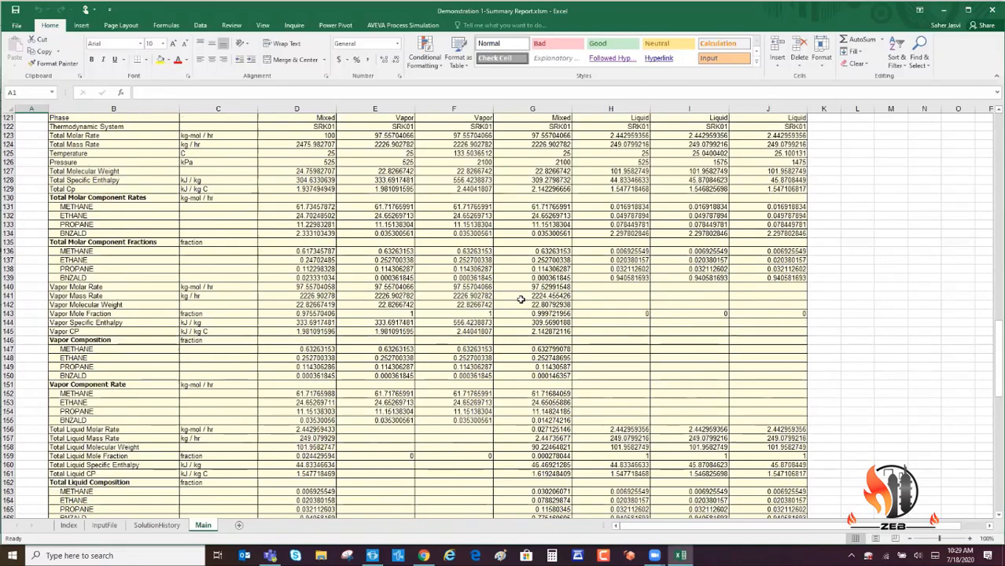
pyautogui.scroll(3, 313, 254)
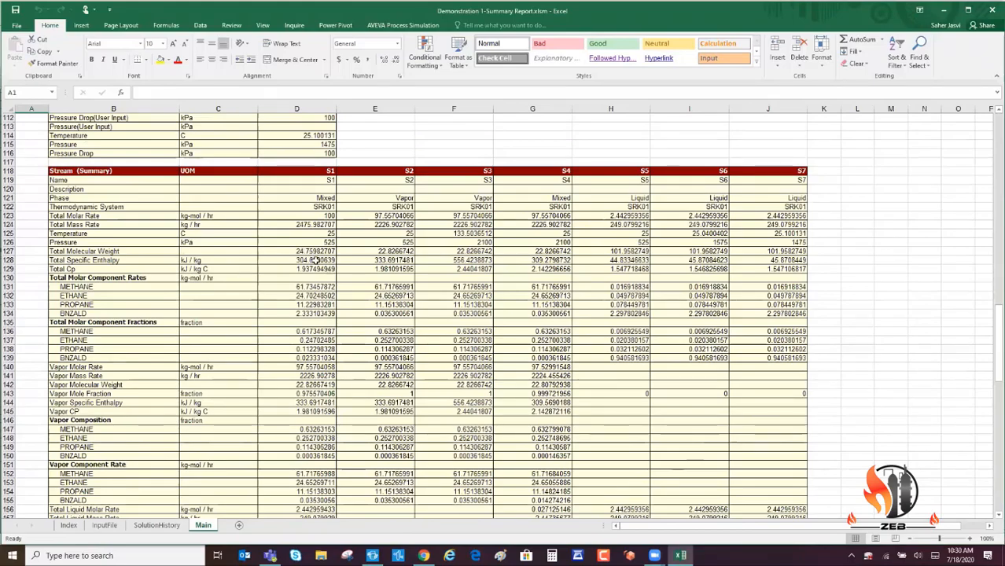
pyautogui.scroll(-7, 315, 260)
pyautogui.scroll(-11, 314, 259)
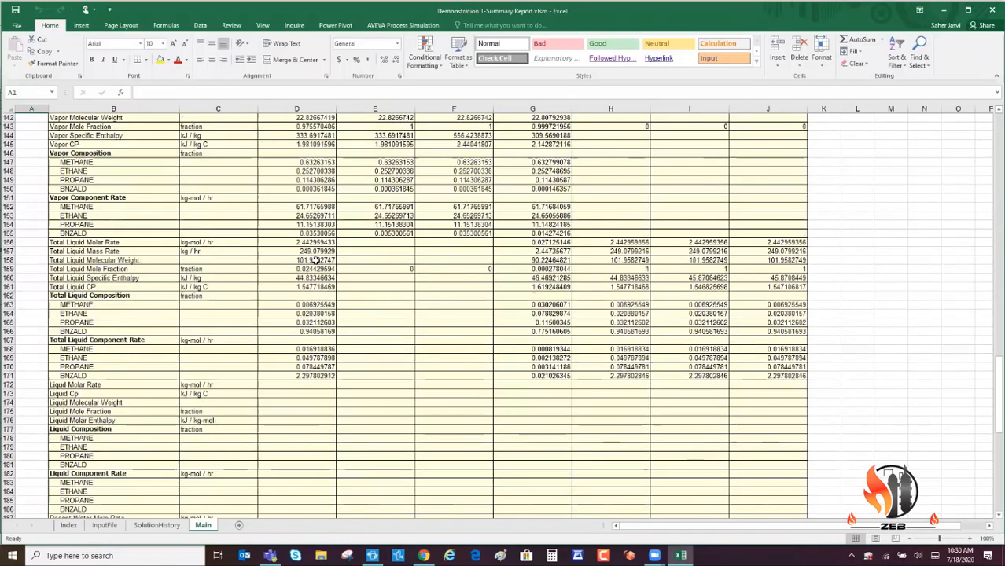
pyautogui.scroll(-12, 315, 260)
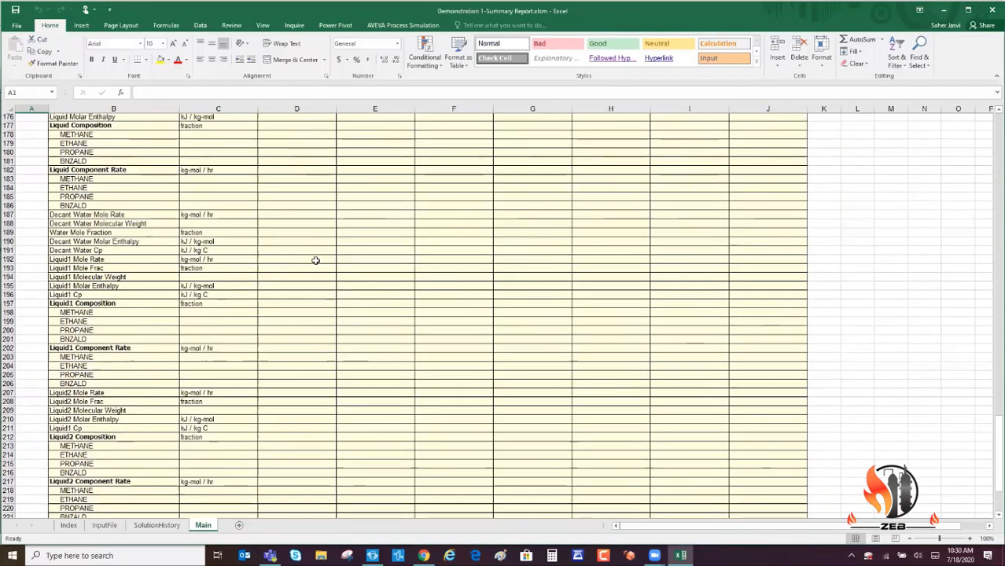
pyautogui.scroll(20, 315, 260)
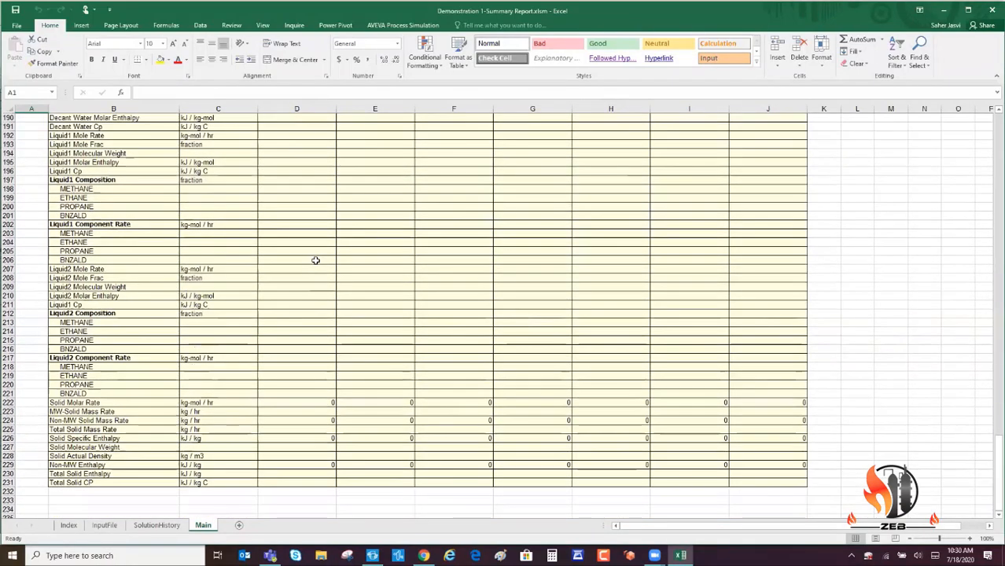
pyautogui.scroll(20, 315, 260)
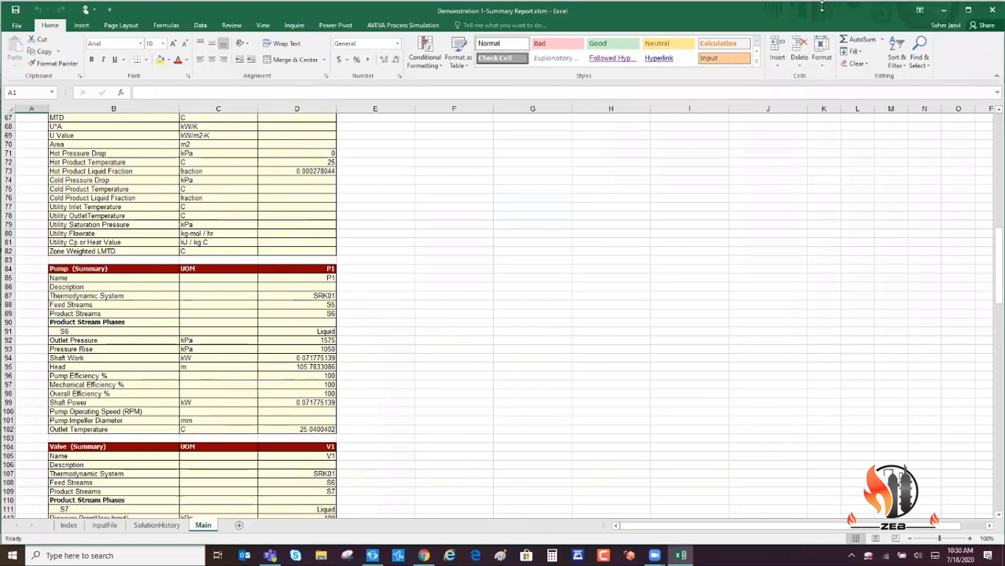
pyautogui.click(944, 10)
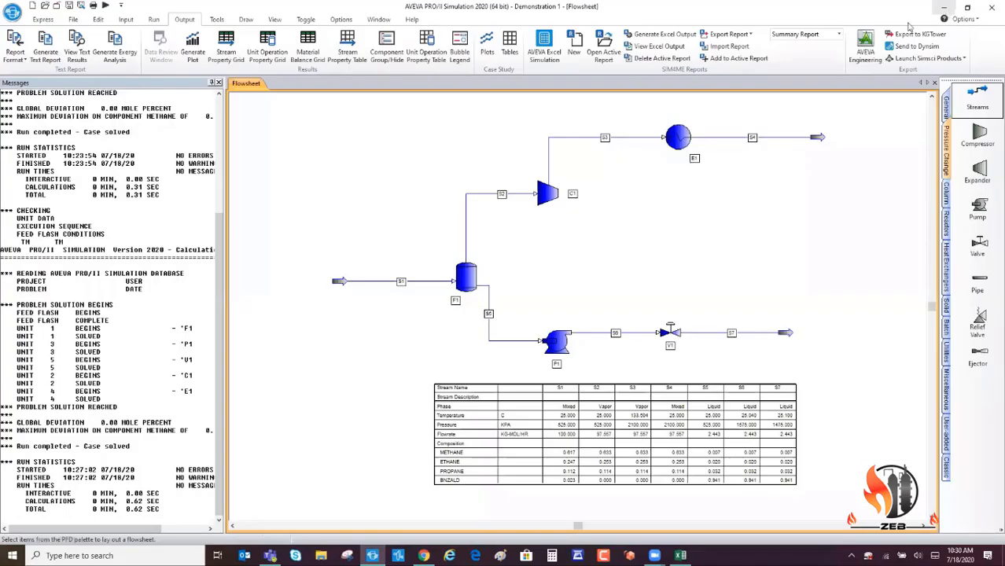